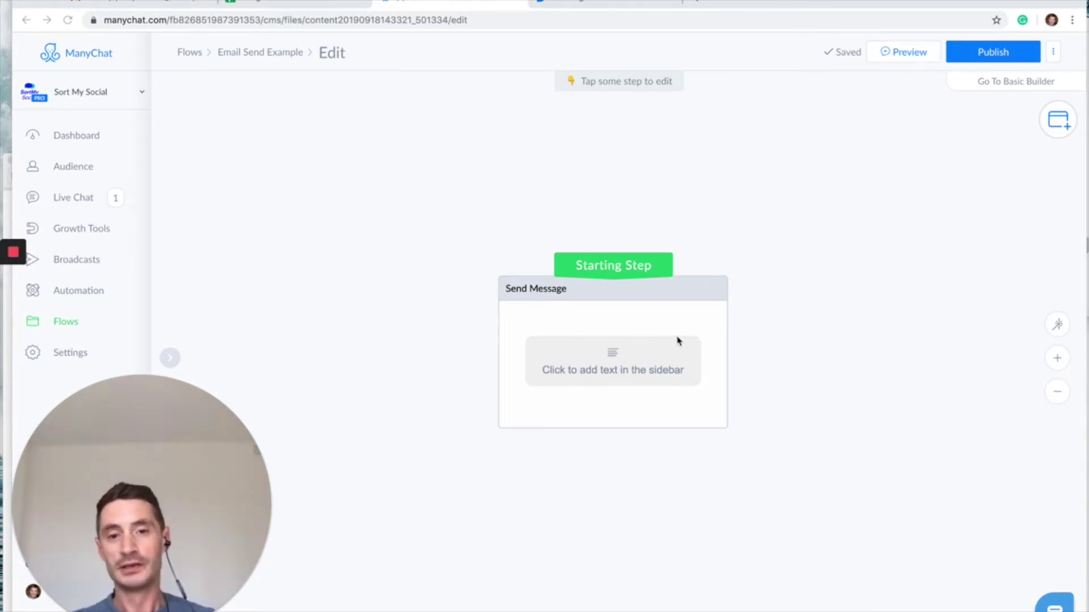
# Write "Welcome to our Messenger channel!" as the opening line of the starting step's message, followed by a blank line
pyautogui.moveTo(644, 324); pyautogui.dragTo(612, 269)
pyautogui.moveTo(612, 269)
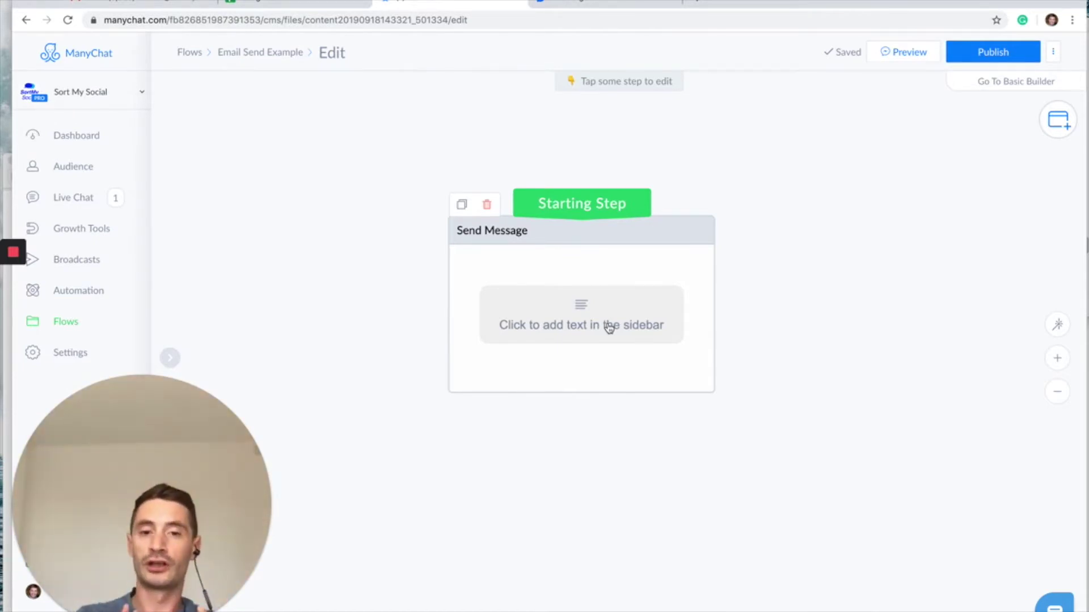
pyautogui.click(609, 327)
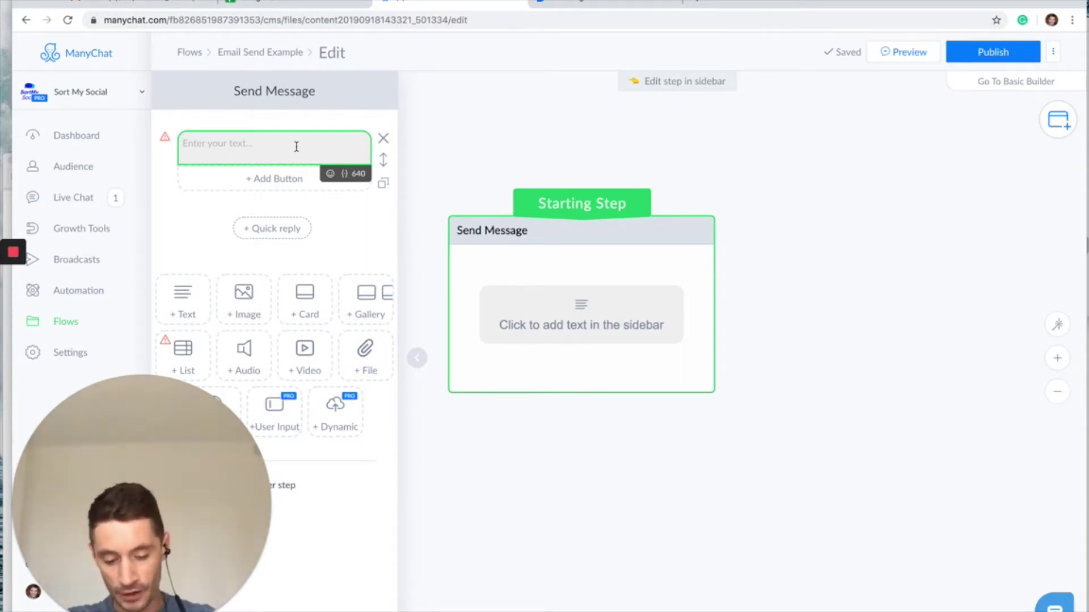
pyautogui.write('Welcome')
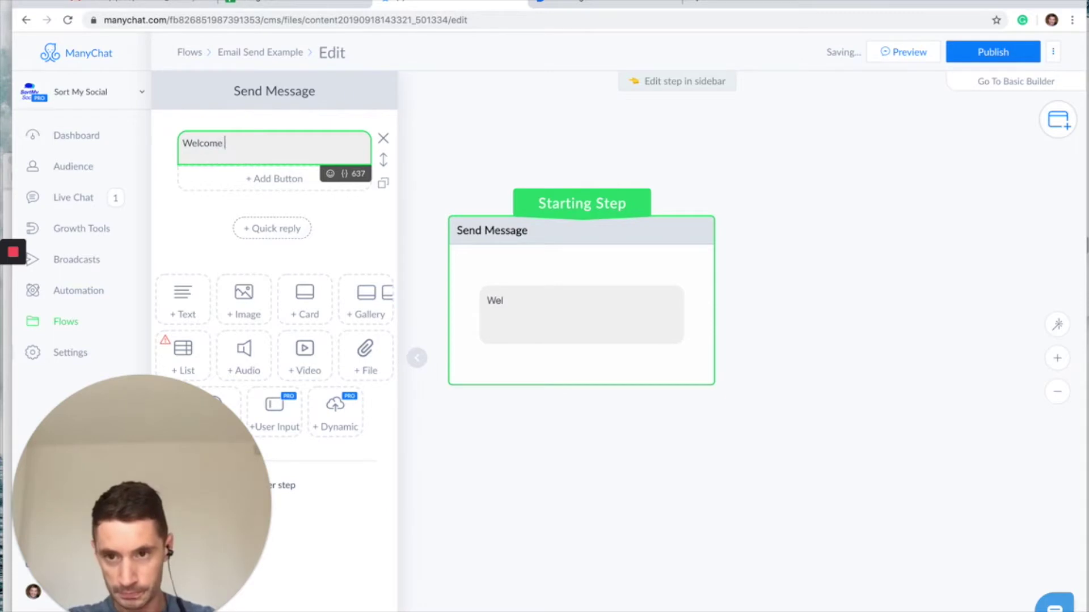
pyautogui.write(' to our me')
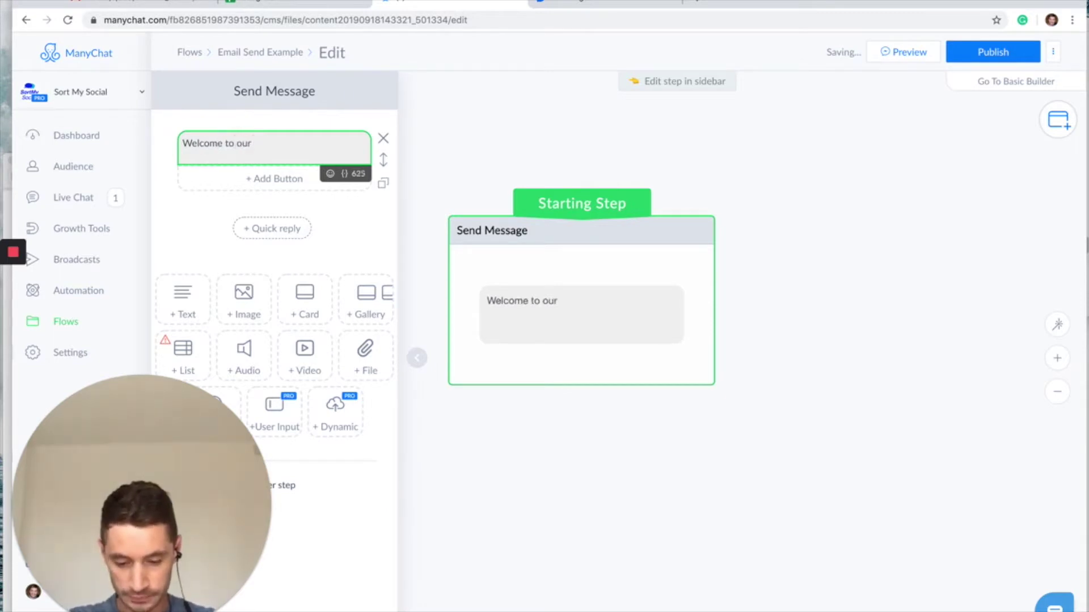
pyautogui.press('BackSpace')
pyautogui.press('BackSpace')
pyautogui.write('Messe')
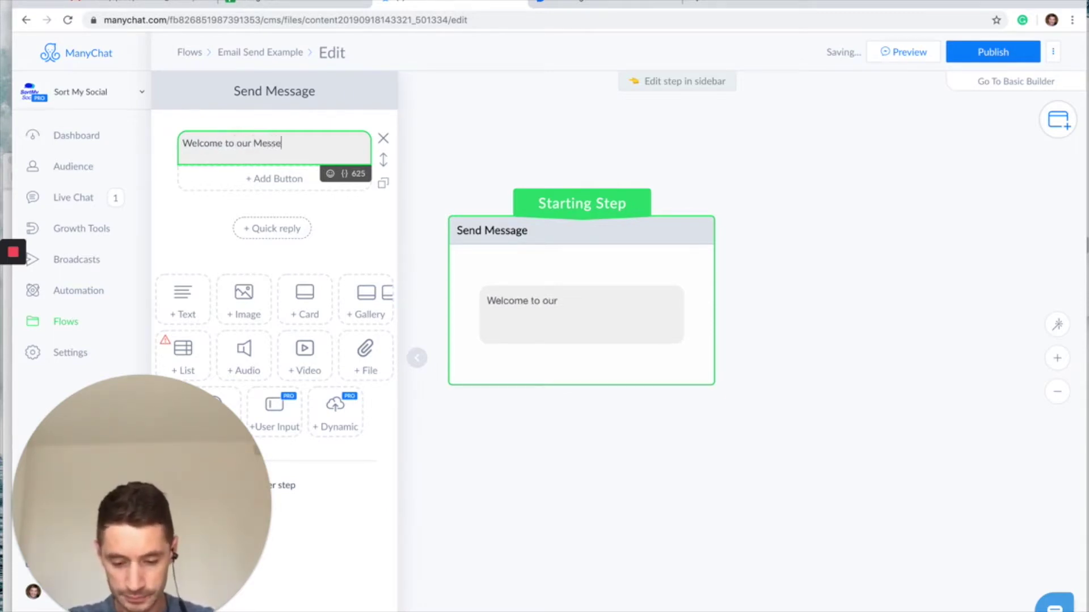
pyautogui.write('nger channe')
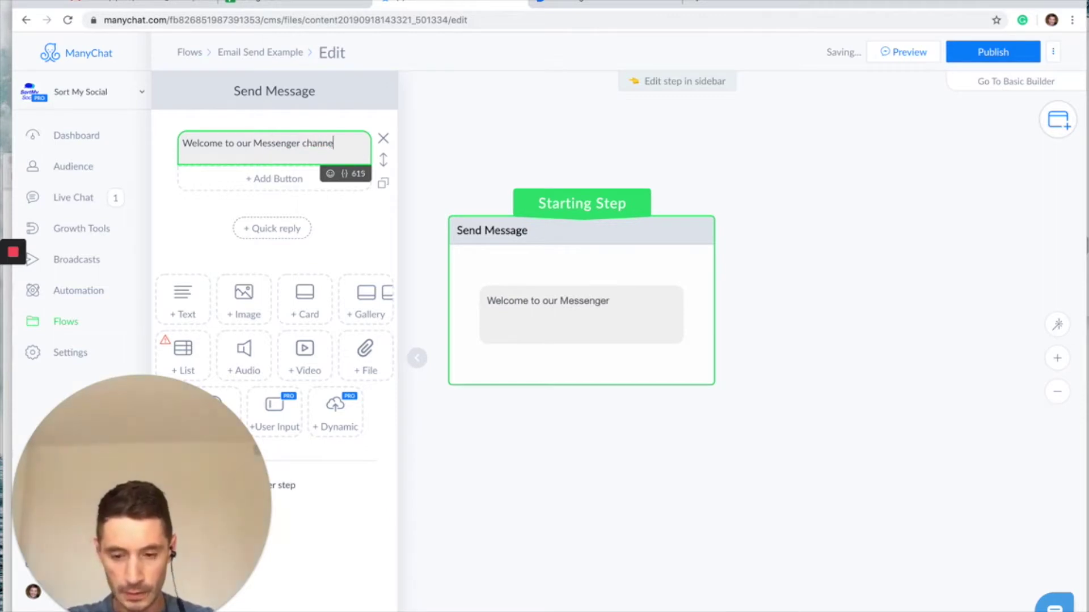
pyautogui.write('l!')
pyautogui.press('Return')
pyautogui.press('Return')
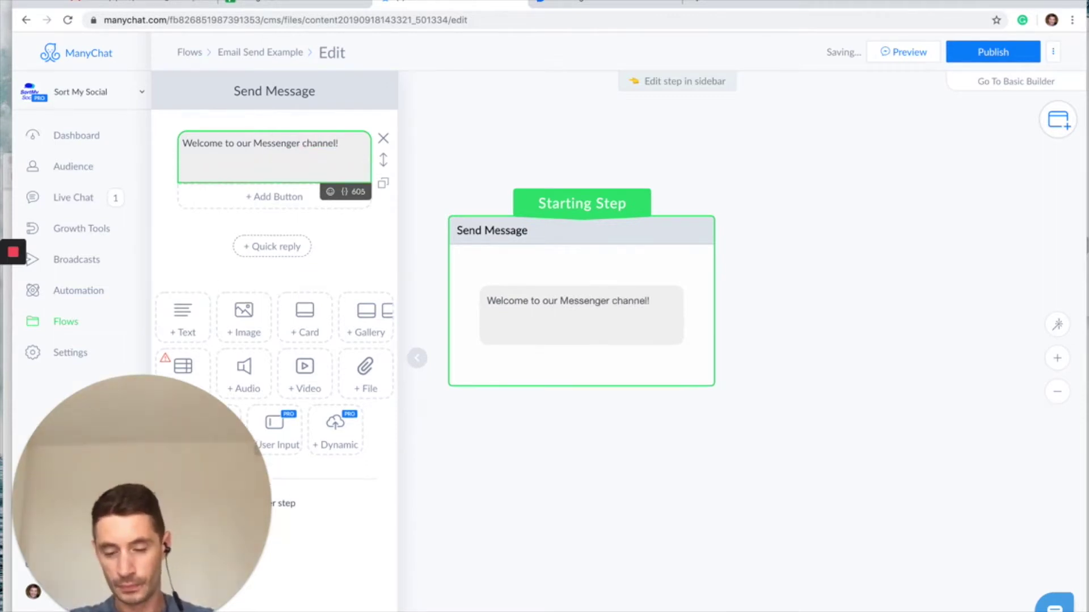
# Add a second paragraph to the message: "To join our VIP offer program and get 50% off your next meal, tap GET DEAL below!"
pyautogui.write('To j')
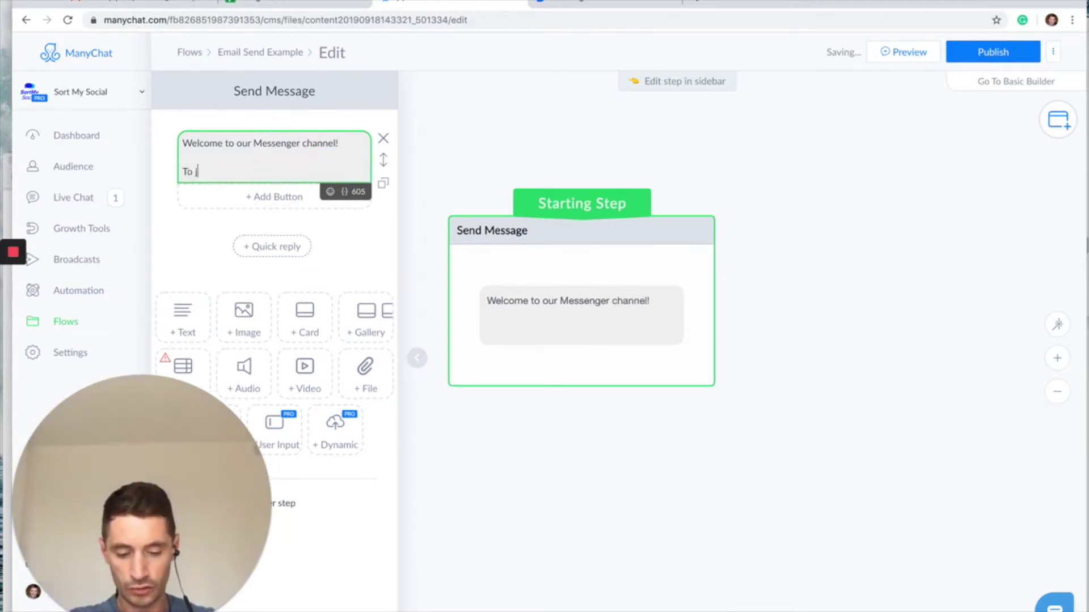
pyautogui.write('oin our VIP')
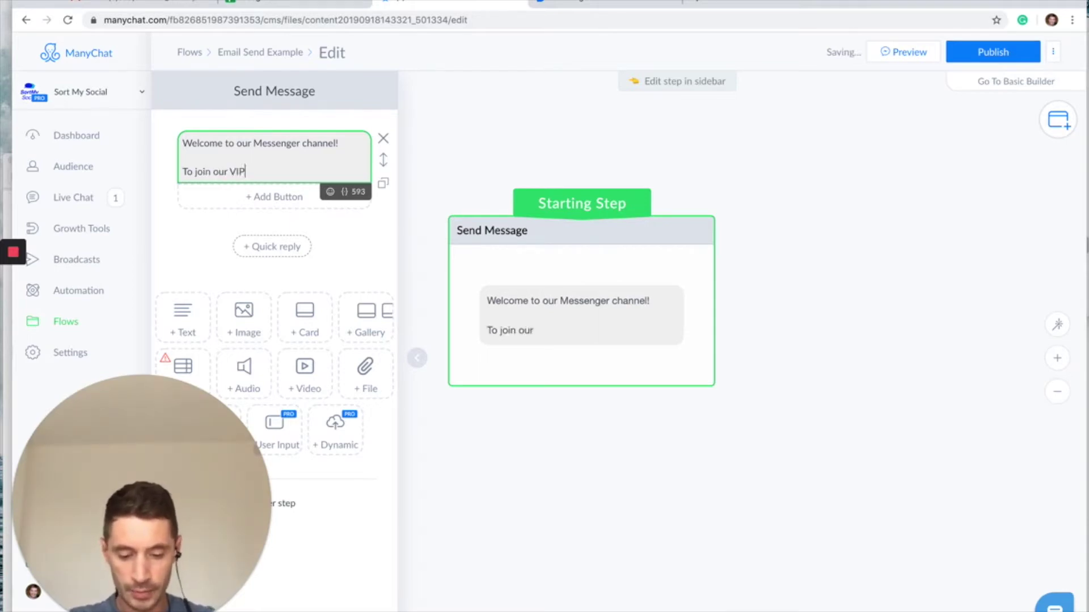
pyautogui.write(' offer prog')
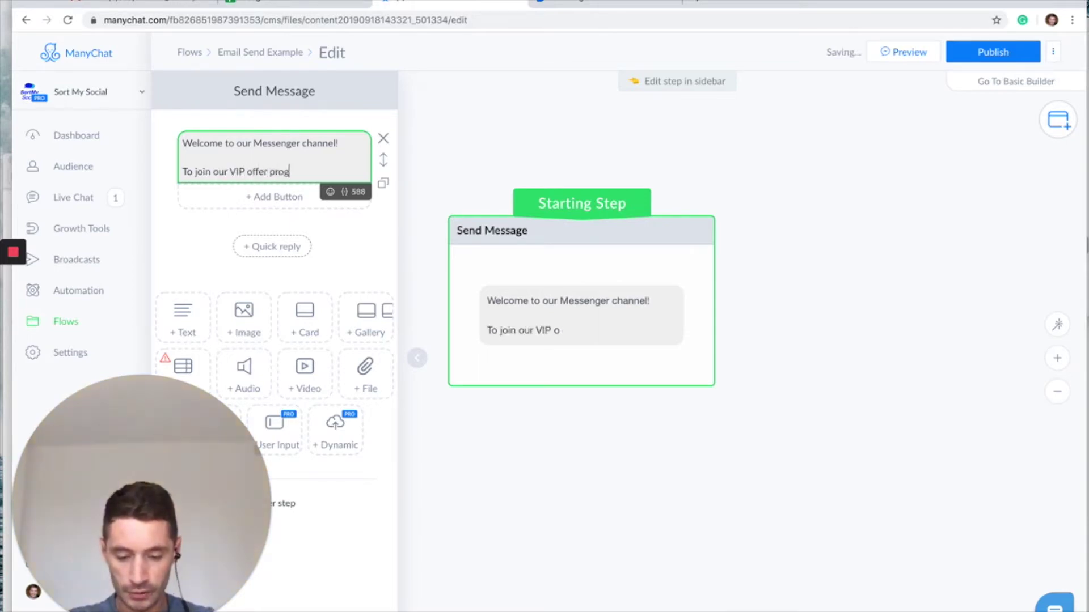
pyautogui.write('ram and get ')
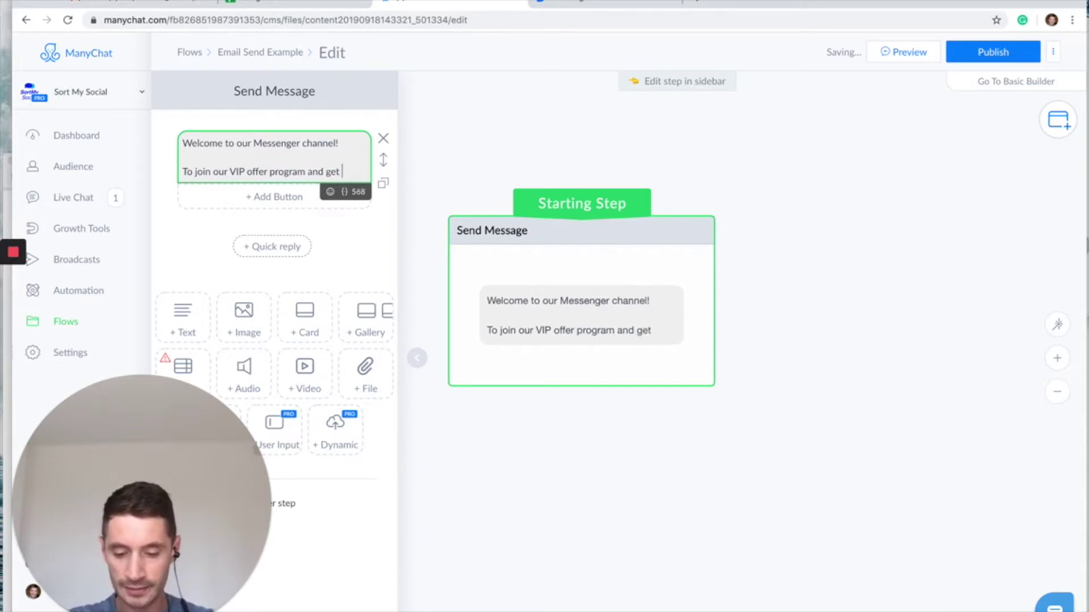
pyautogui.write('50%')
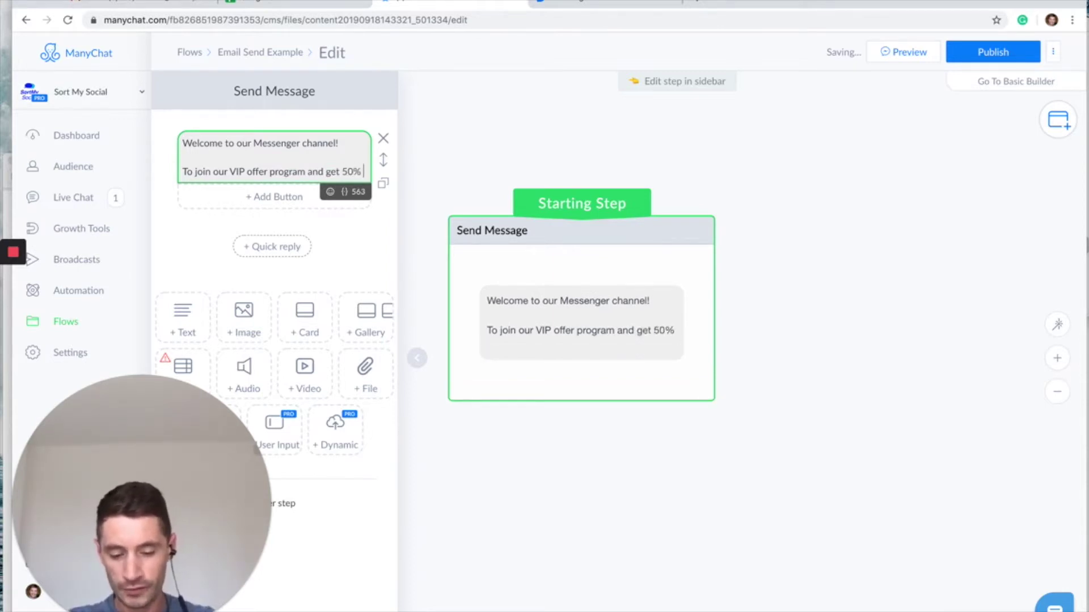
pyautogui.write(' off your next')
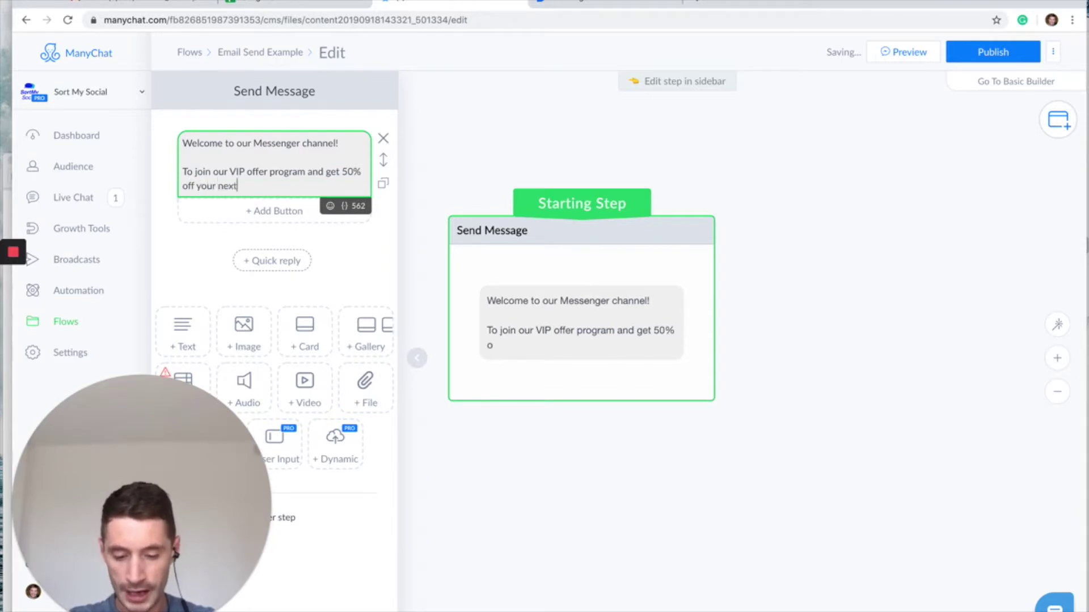
pyautogui.write(' meal,')
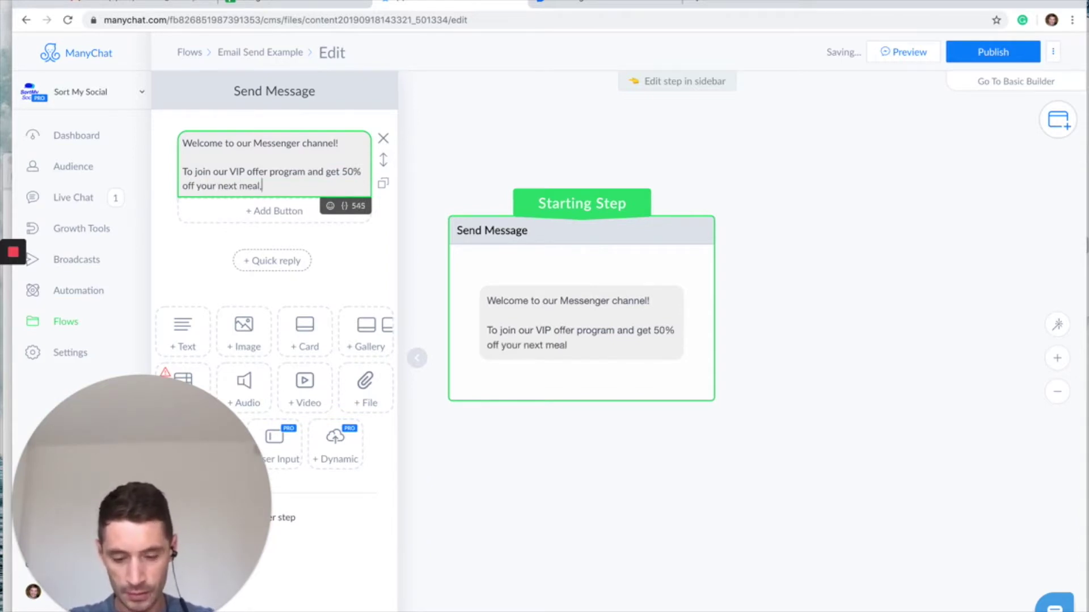
pyautogui.write(' tap GET')
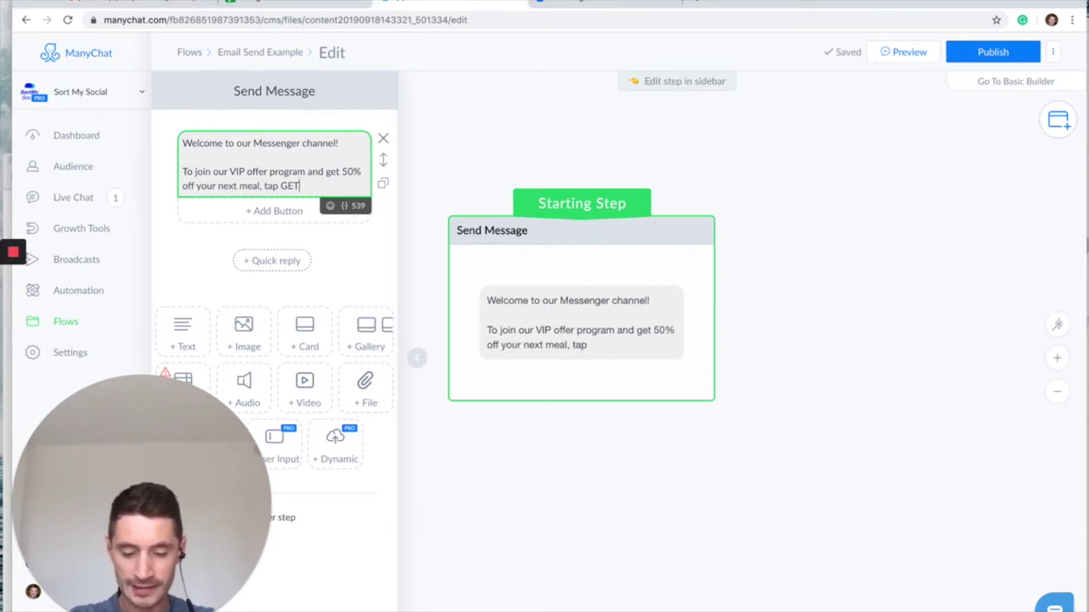
pyautogui.write(' DEAL below')
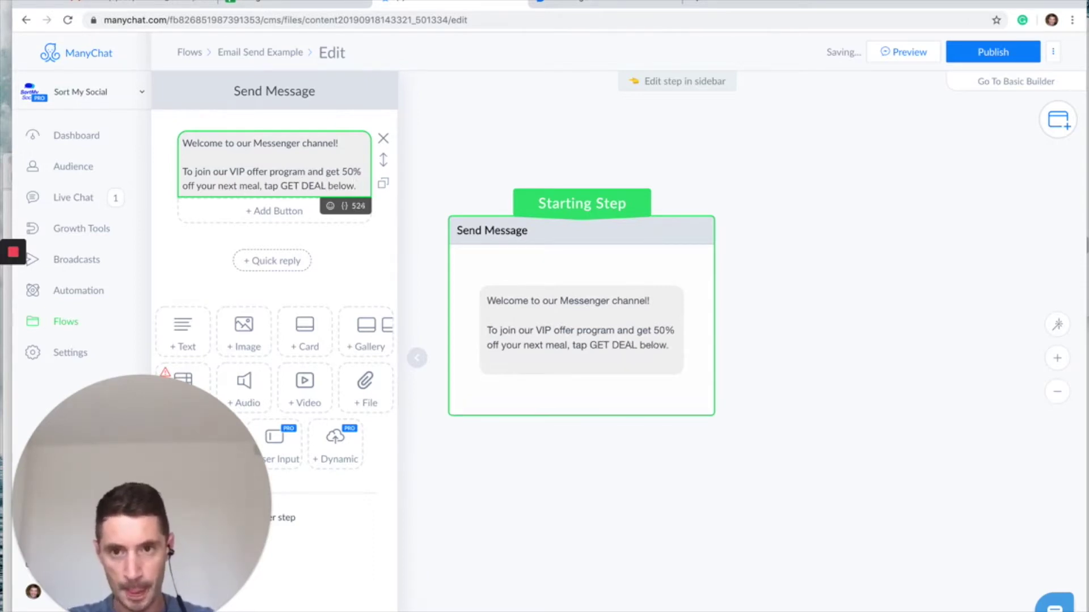
pyautogui.write('!')
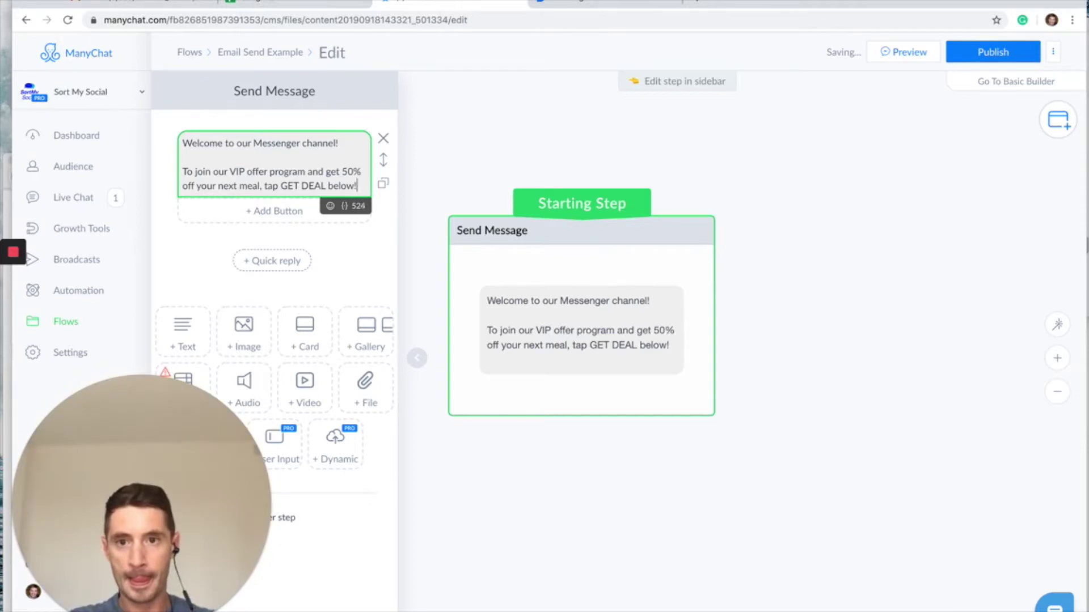
# Insert a red heart emoji at the end of the starting step's message text
pyautogui.click(330, 206)
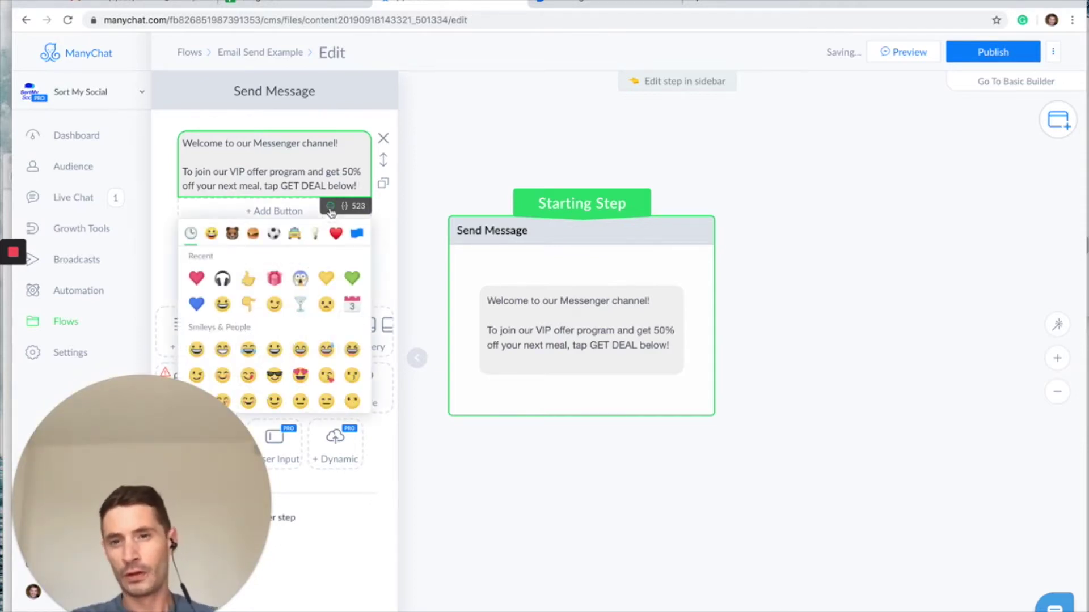
pyautogui.click(197, 278)
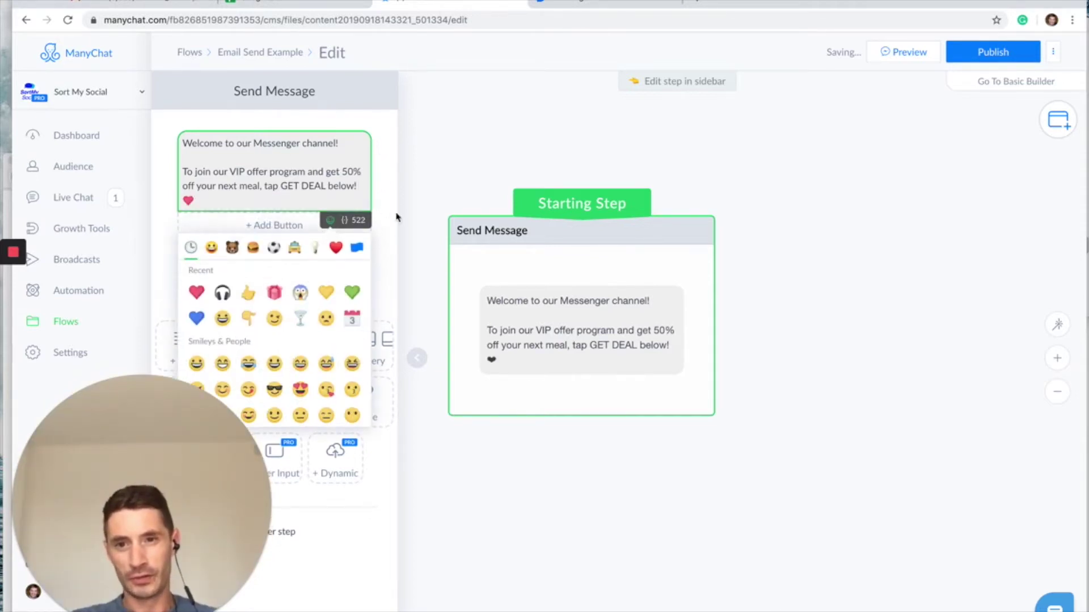
pyautogui.click(221, 192)
# Add a button titled "GET DEAL" beneath the starting step's message, without assigning it an action
pyautogui.click(253, 230)
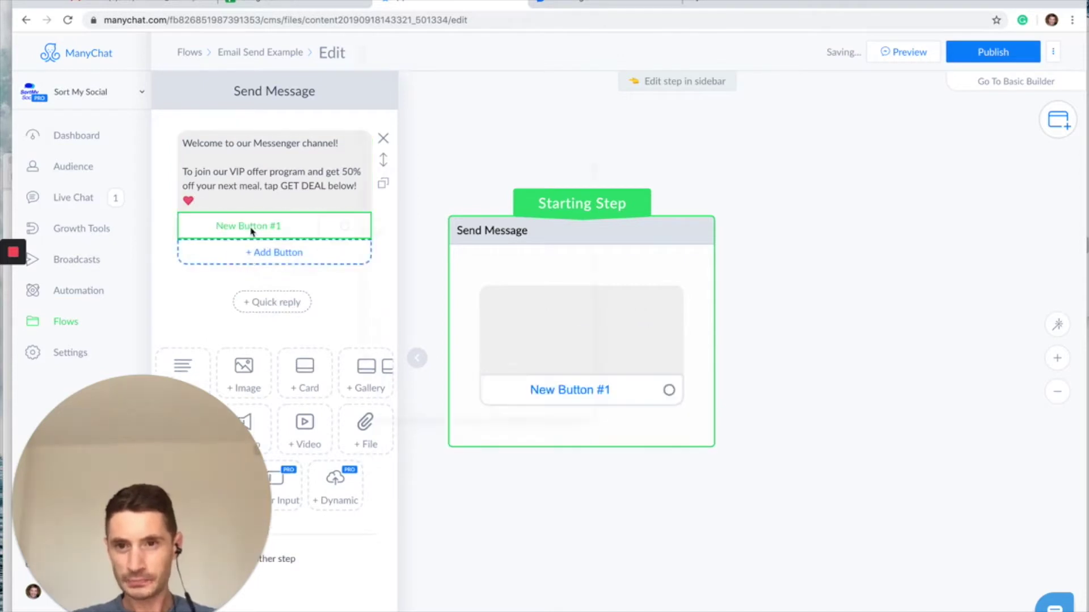
pyautogui.moveTo(476, 110); pyautogui.dragTo(343, 118)
pyautogui.write('GET DEAL')
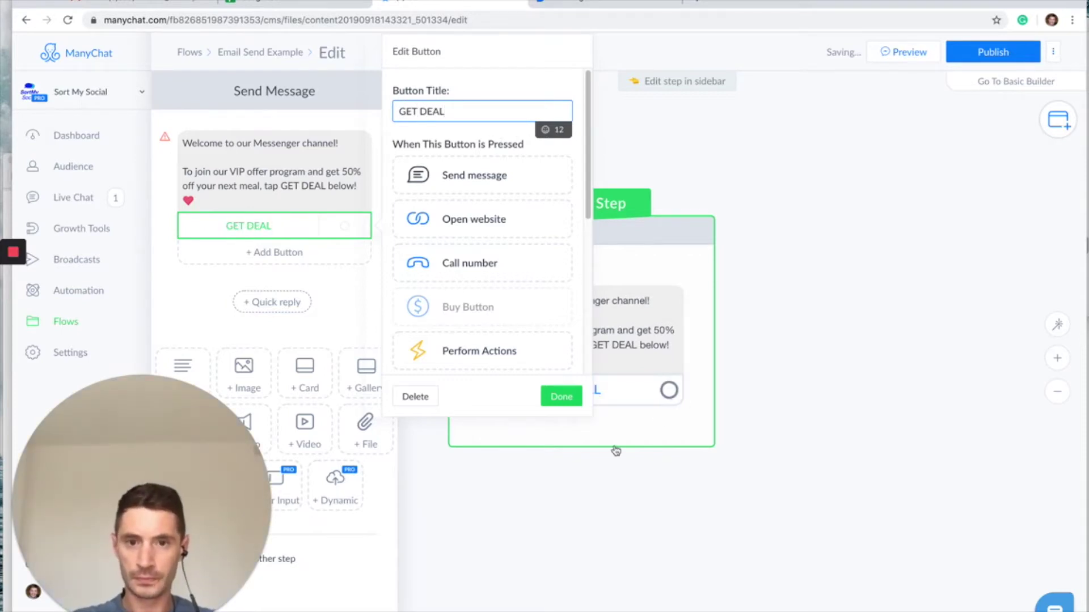
pyautogui.click(574, 396)
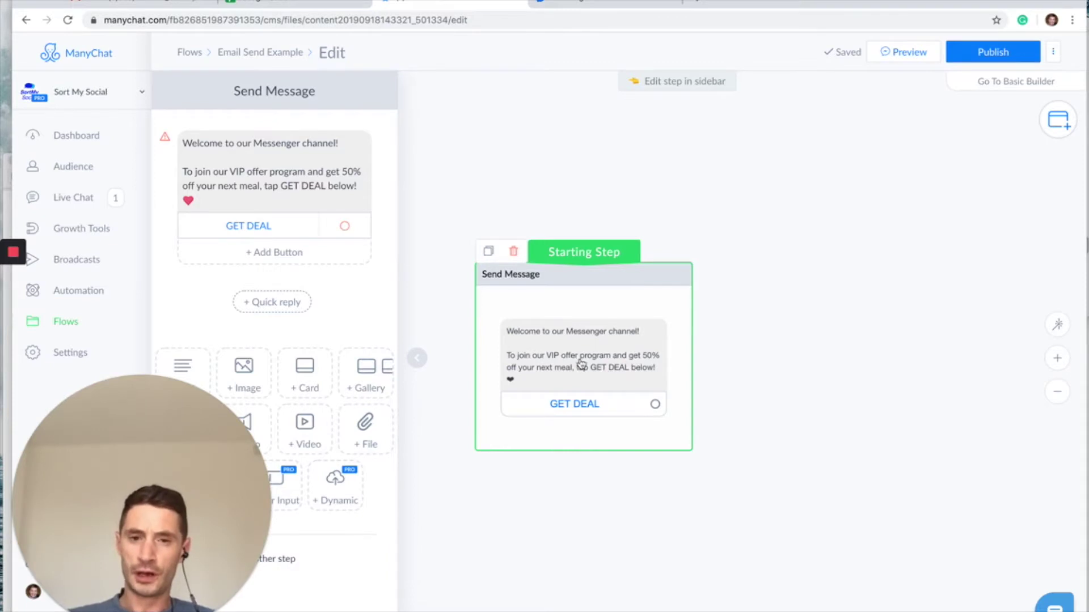
# Connect the GET DEAL button to a new Send Message step and position that step closer to the starting step
pyautogui.moveTo(578, 366); pyautogui.dragTo(624, 335)
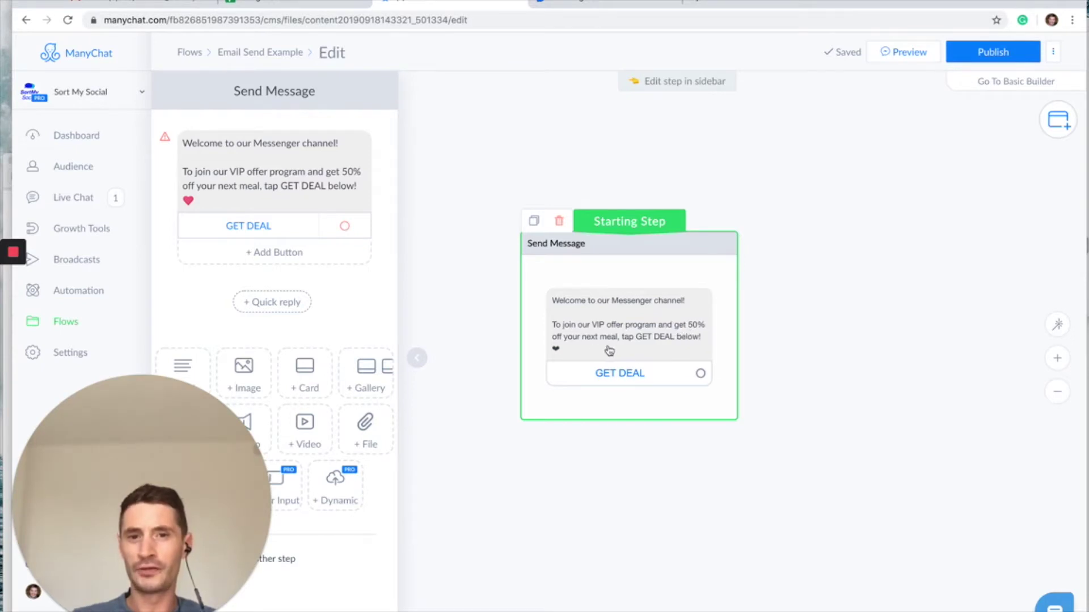
pyautogui.click(701, 373)
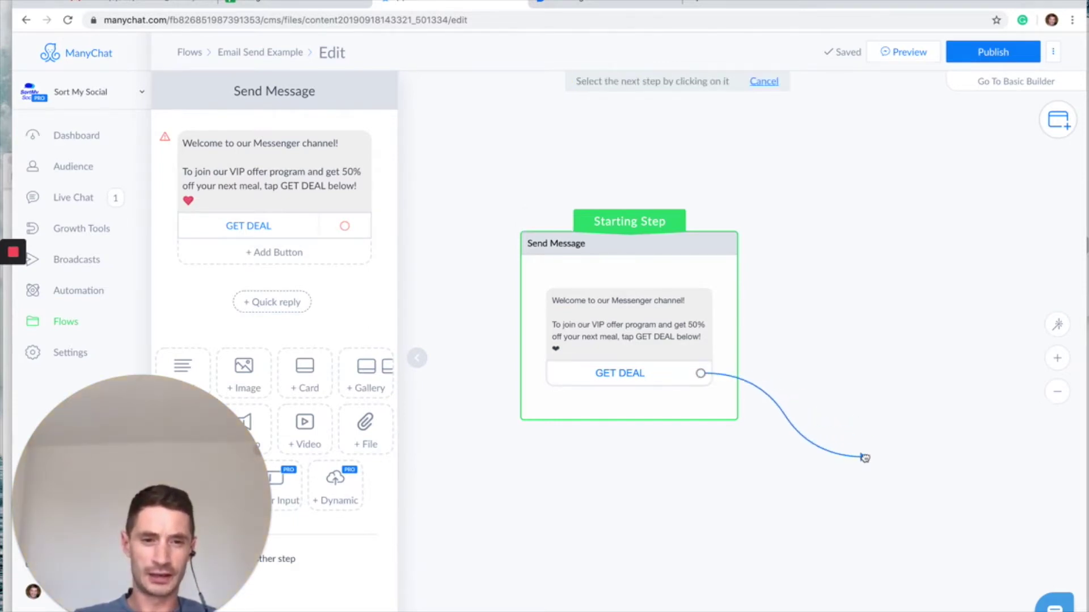
pyautogui.click(865, 458)
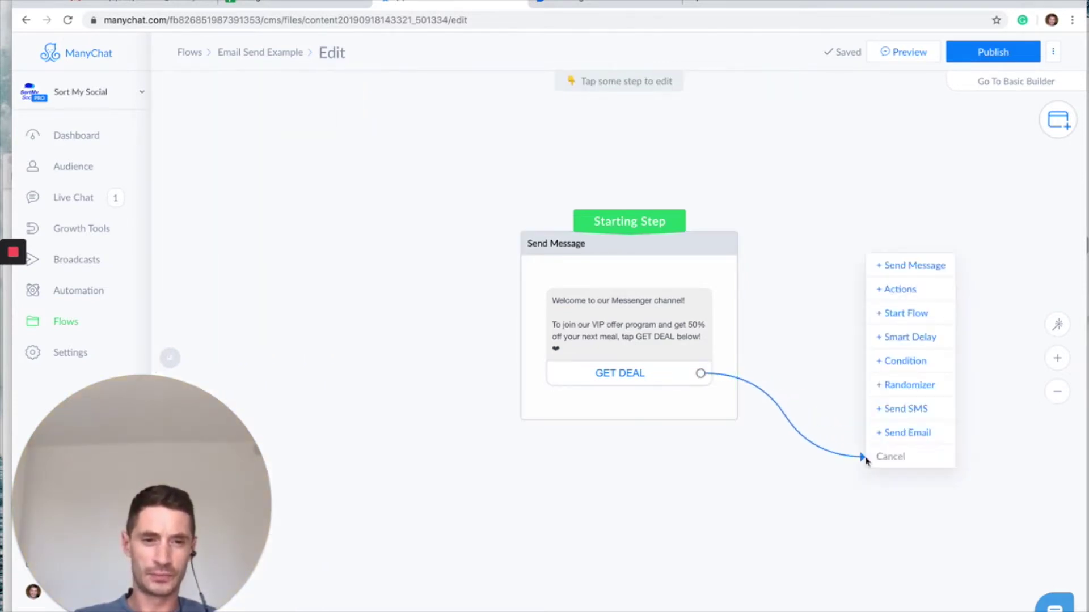
pyautogui.click(904, 275)
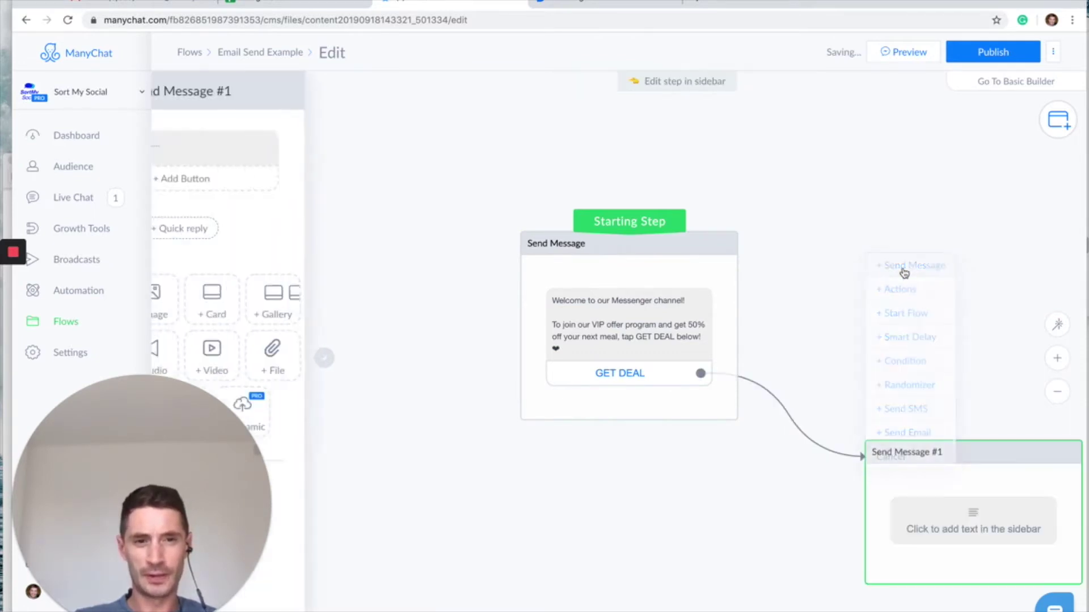
pyautogui.moveTo(933, 453); pyautogui.dragTo(853, 451)
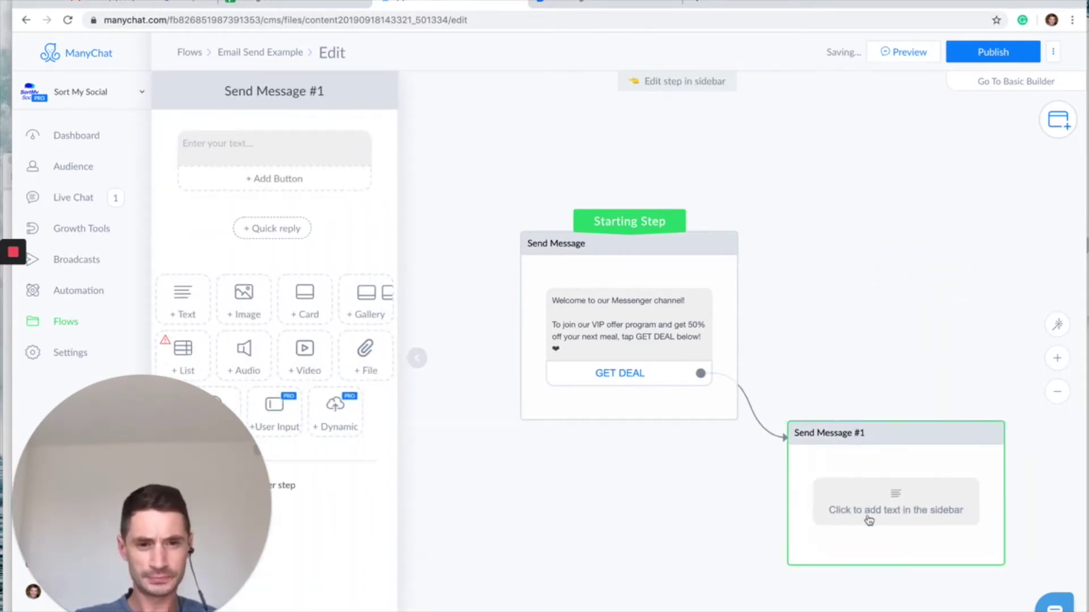
# Write "Thanks for requesting to join our VIP program!" as the opening paragraph of the message linked to GET DEAL, followed by a blank line
pyautogui.click(869, 511)
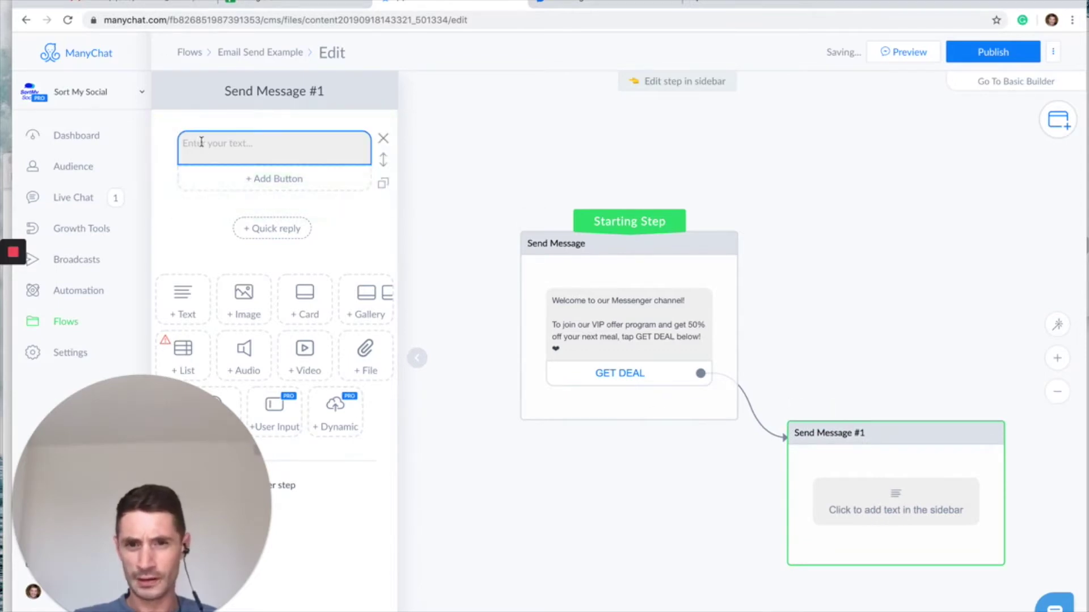
pyautogui.click(201, 142)
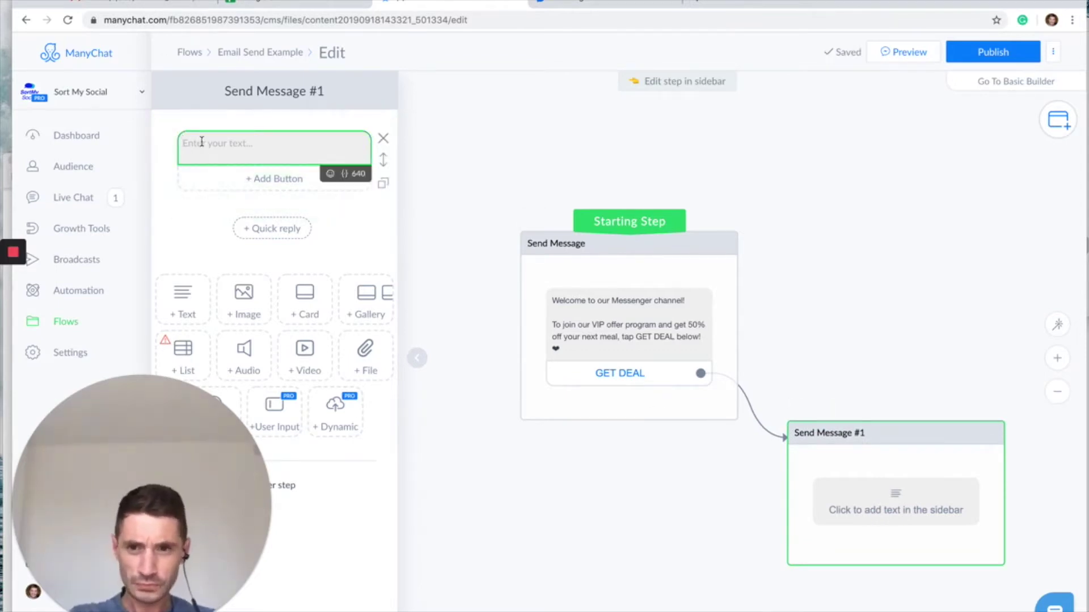
pyautogui.write('Thanks')
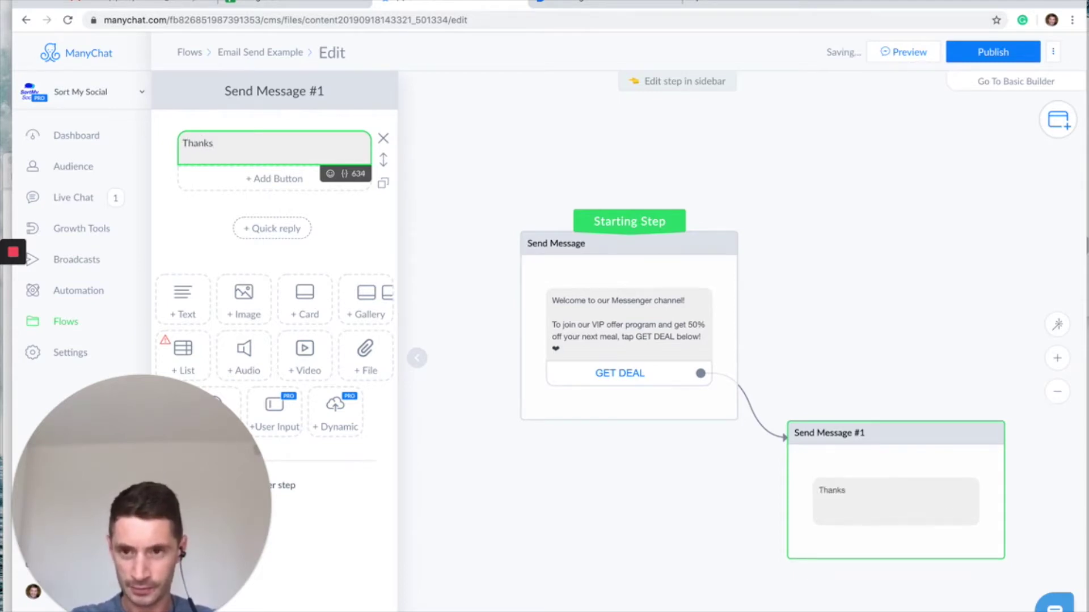
pyautogui.write(' for r')
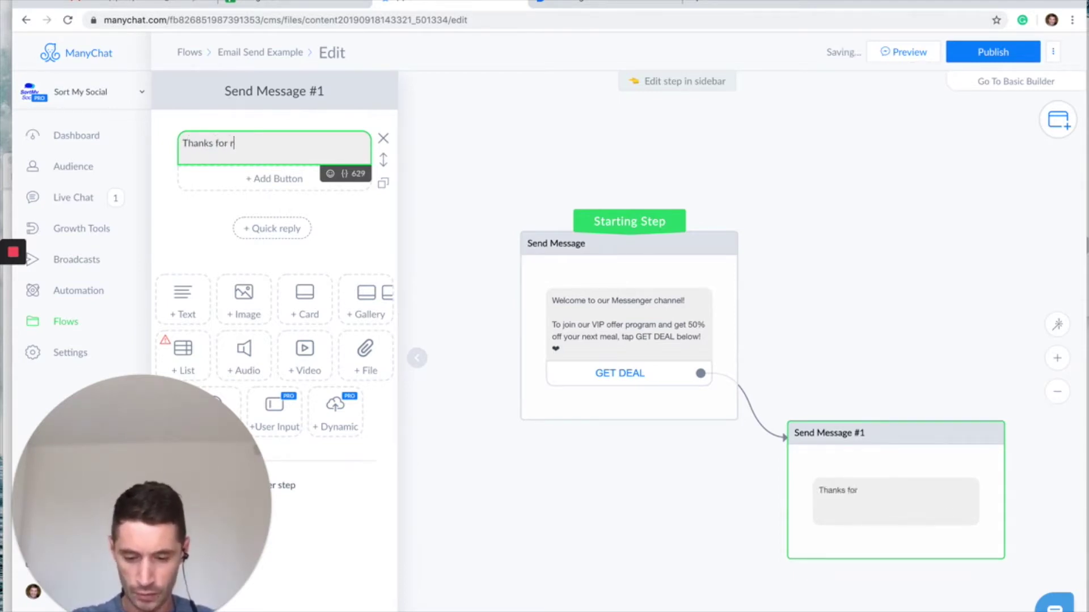
pyautogui.write('eq')
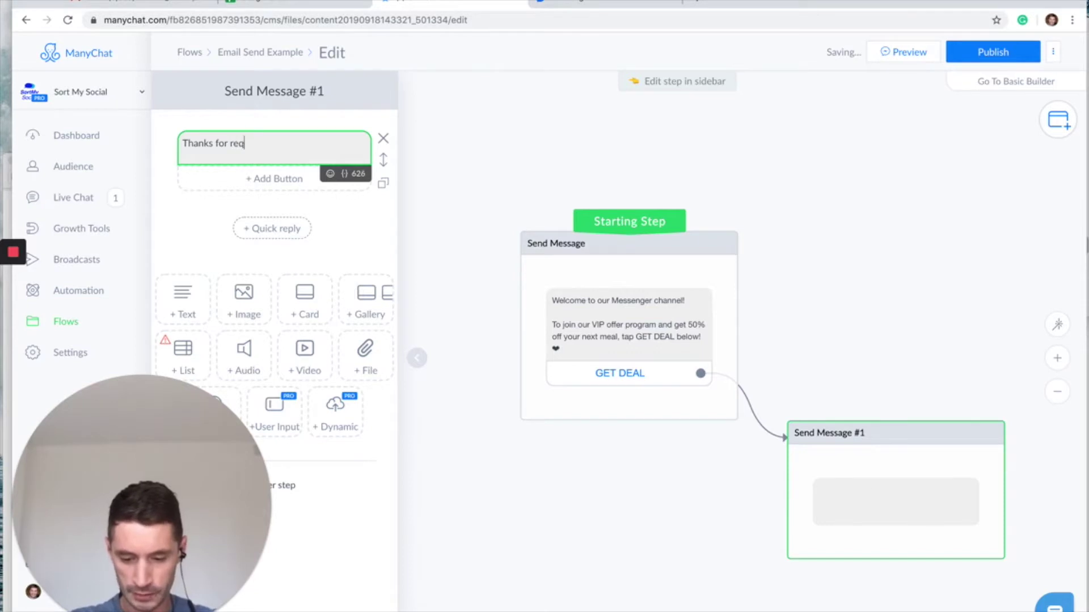
pyautogui.write('uesti')
pyautogui.write('to join our VIP ')
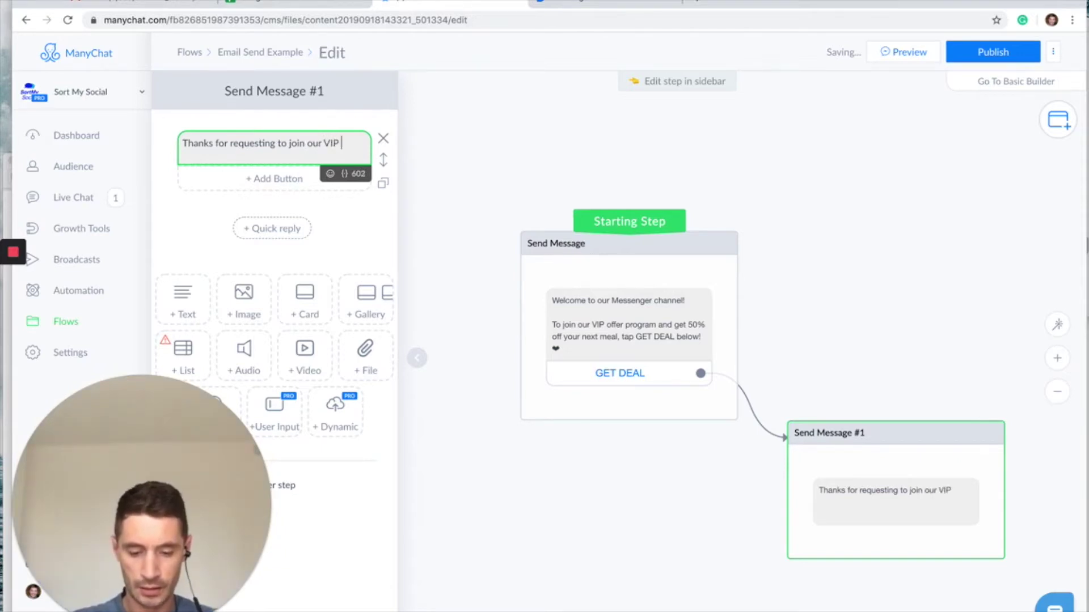
pyautogui.write('program')
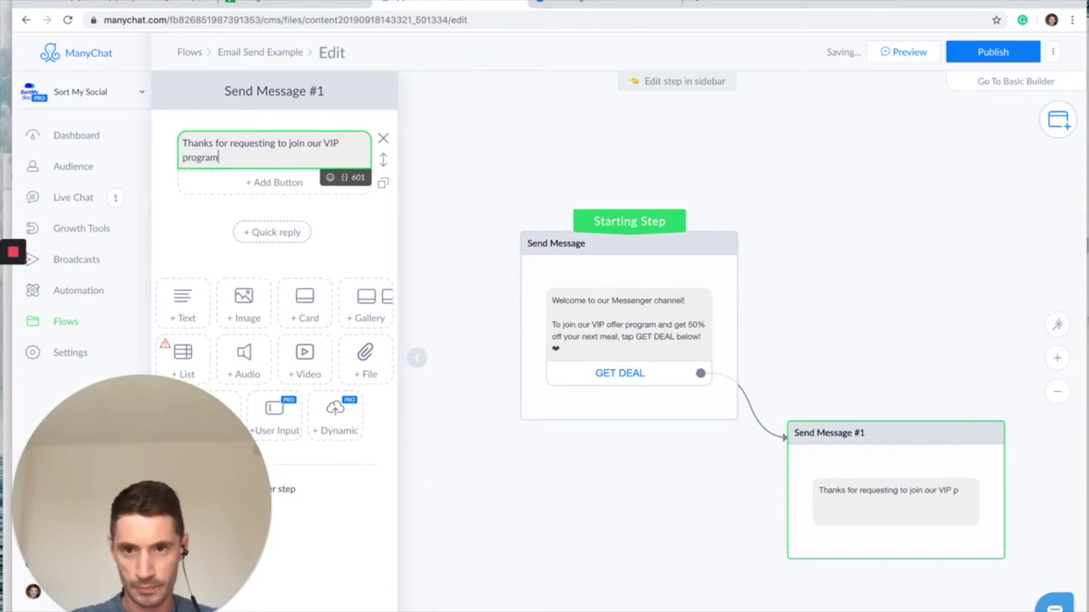
pyautogui.press('Return')
pyautogui.press('Return')
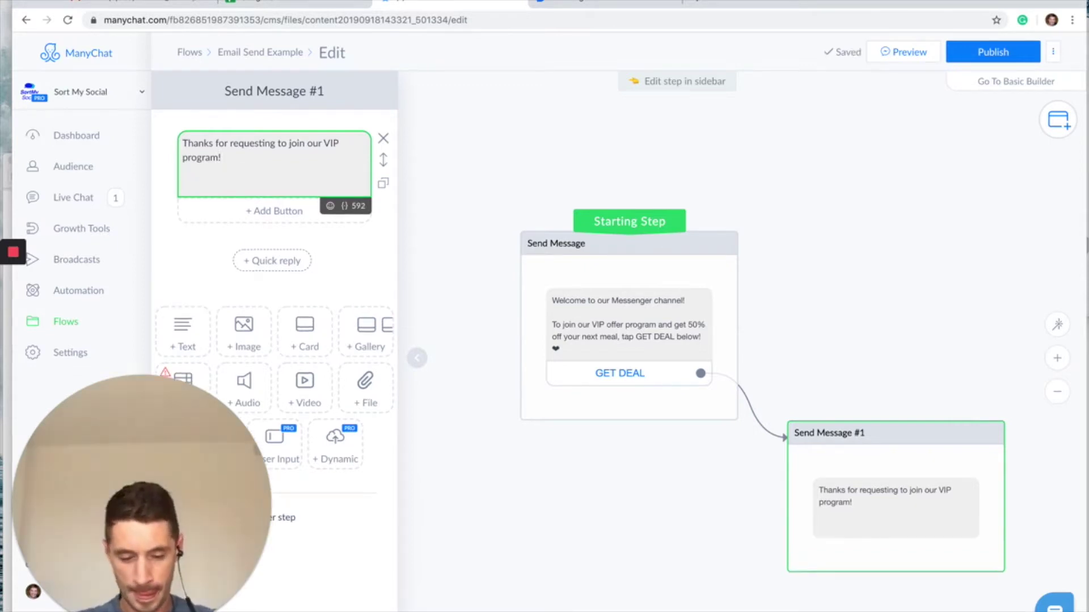
# Remove the trailing blank lines from the thank-you message in the step linked to GET DEAL
pyautogui.press('BackSpace')
pyautogui.press('BackSpace')
pyautogui.click(352, 274)
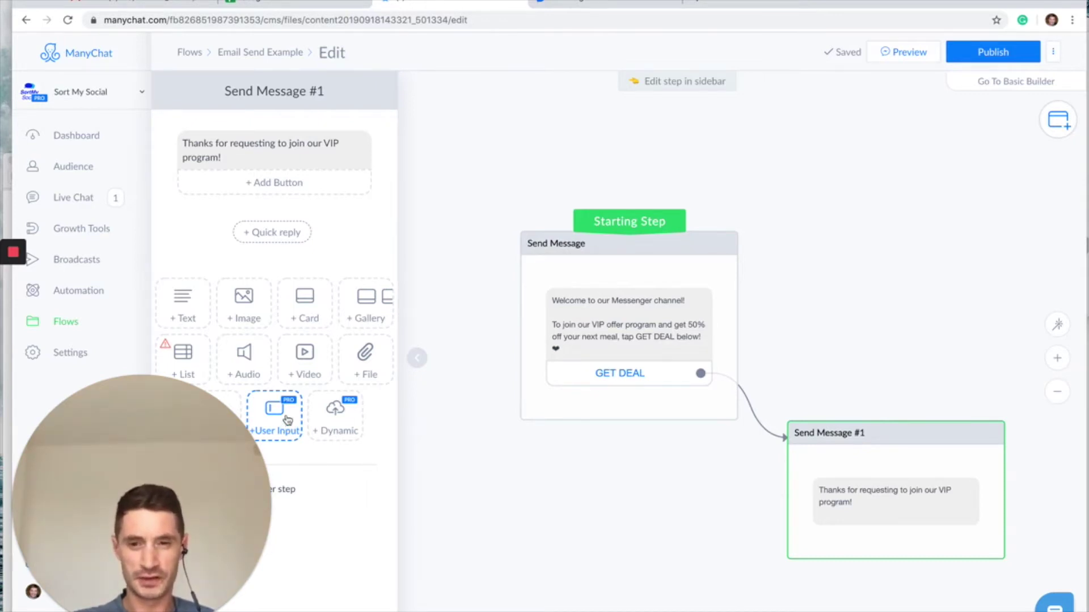
# Add a User Input block beneath the thank-you message and start editing its question text
pyautogui.click(287, 420)
pyautogui.click(241, 240)
pyautogui.click(237, 240)
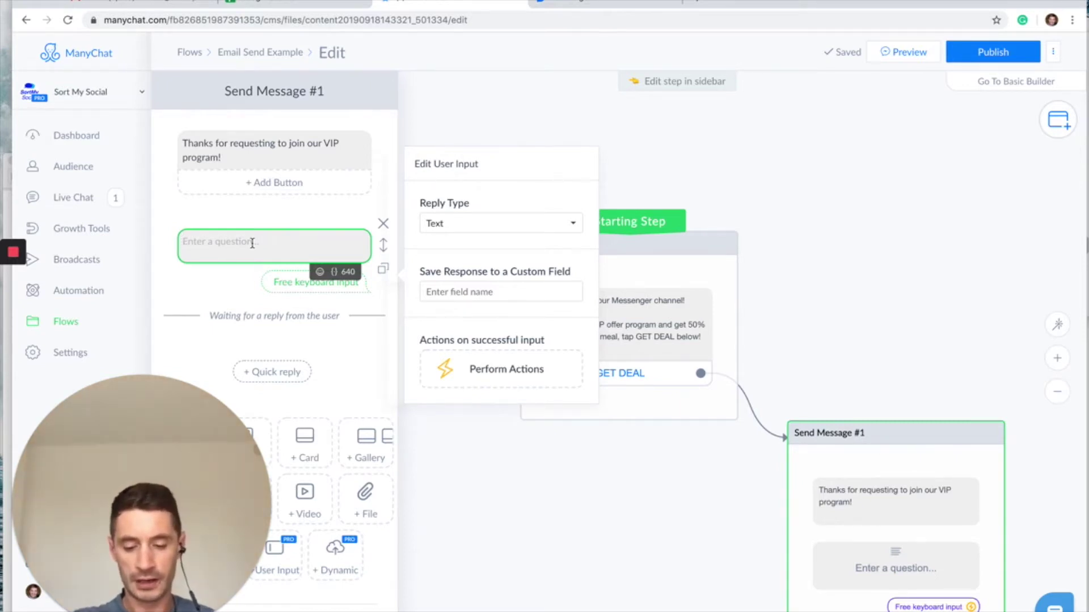
# Write "To receive your 50% off voucher please provide an email address to send it to." as the User Input question
pyautogui.write('To ')
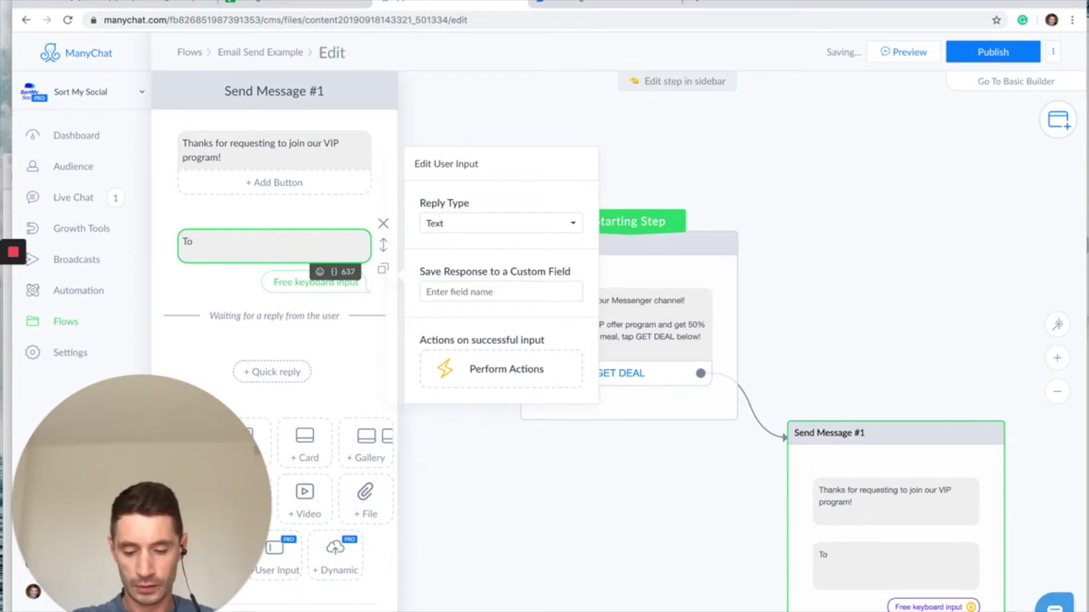
pyautogui.write('reci')
pyautogui.write('eve your vo')
pyautogui.write('u')
pyautogui.press('BackSpace')
pyautogui.press('BackSpace')
pyautogui.press('BackSpace')
pyautogui.write('50% off')
pyautogui.rightClick(214, 240)
pyautogui.click(311, 244)
pyautogui.write('vouche')
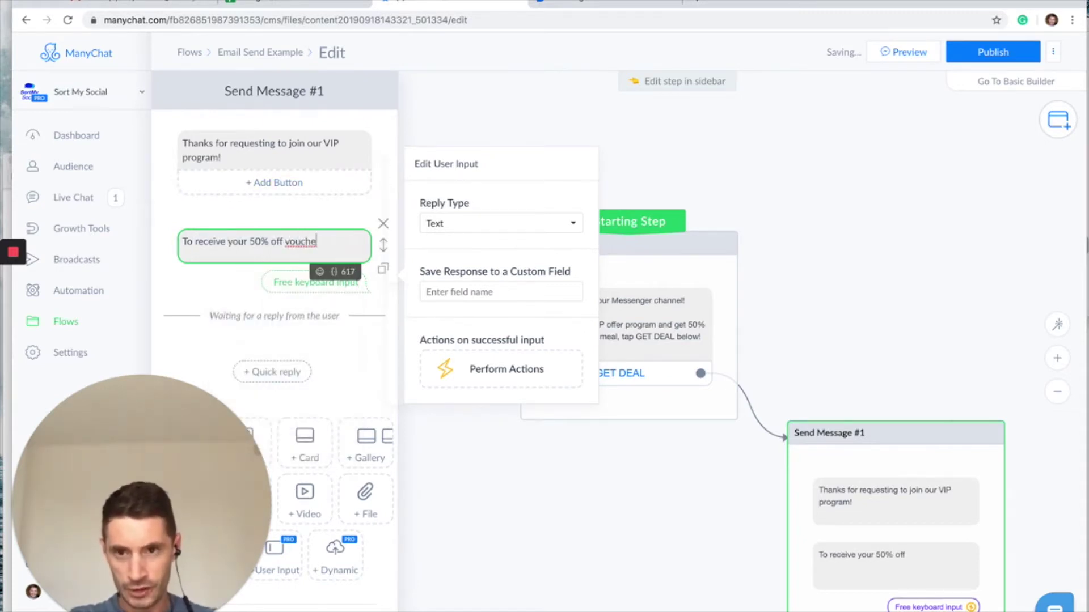
pyautogui.write('r please pro')
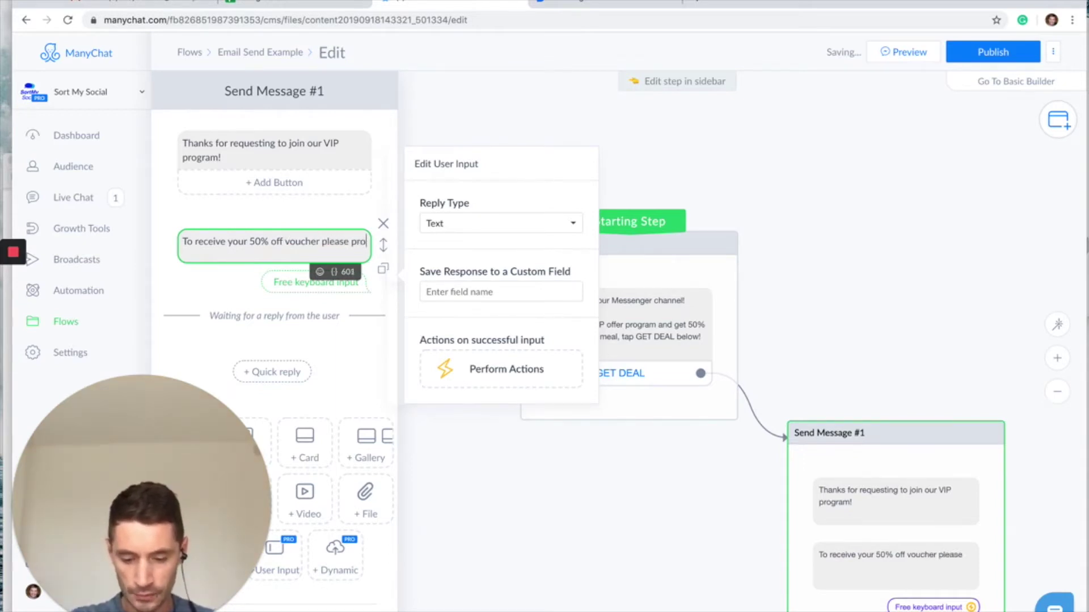
pyautogui.write('vide')
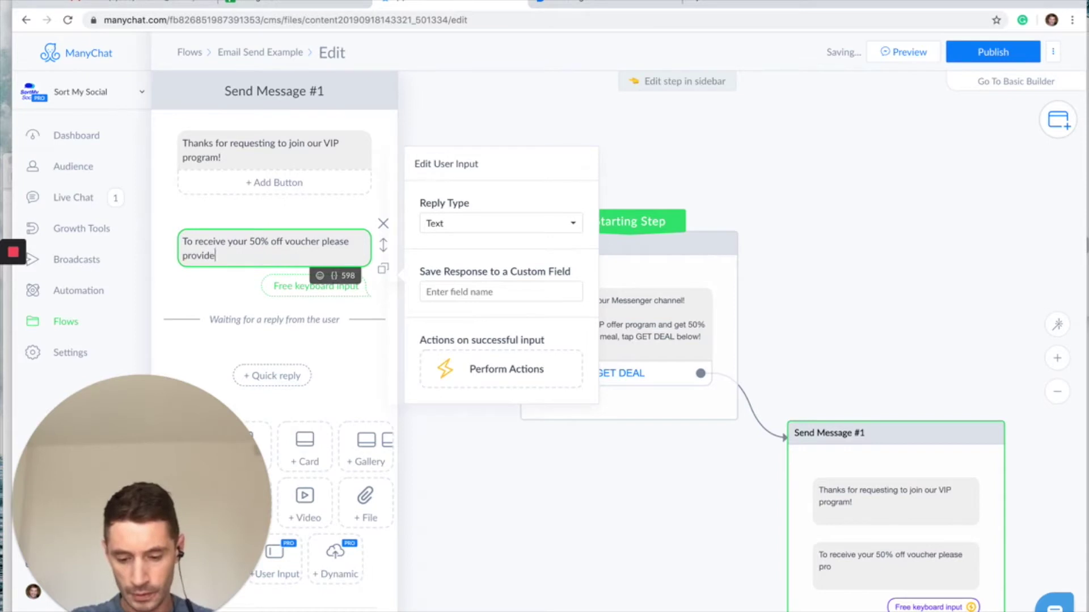
pyautogui.write(' an ema')
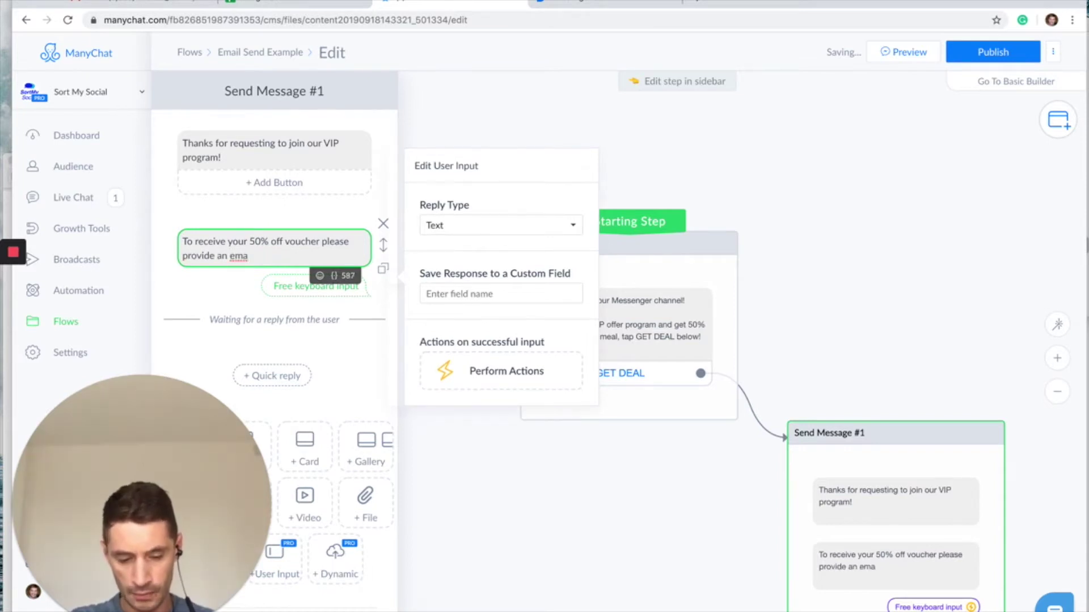
pyautogui.write('il ad')
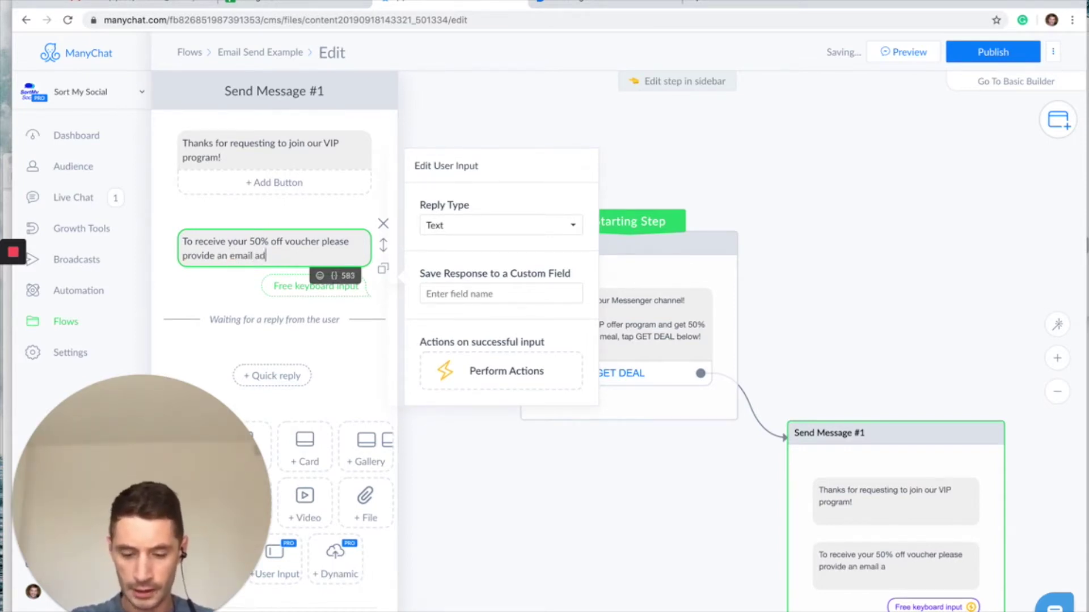
pyautogui.write('dress to sen')
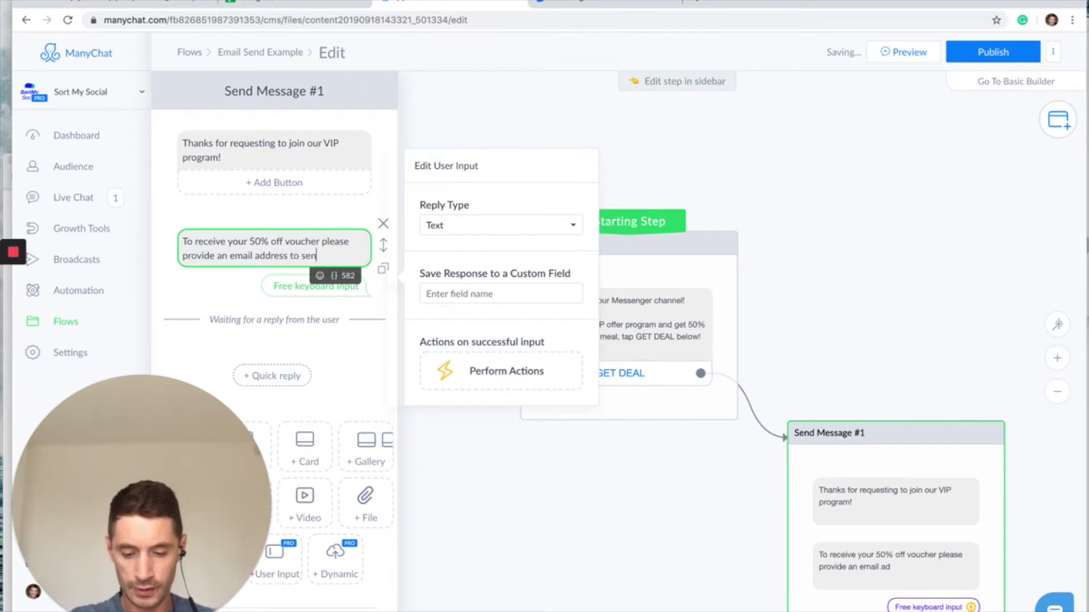
pyautogui.write('d it to.')
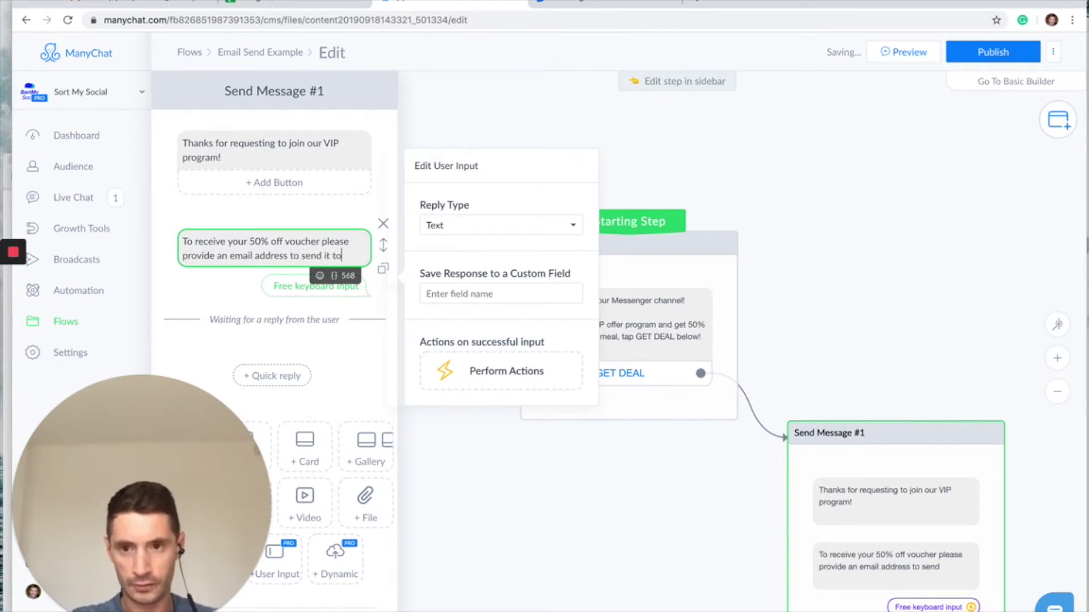
pyautogui.click(246, 287)
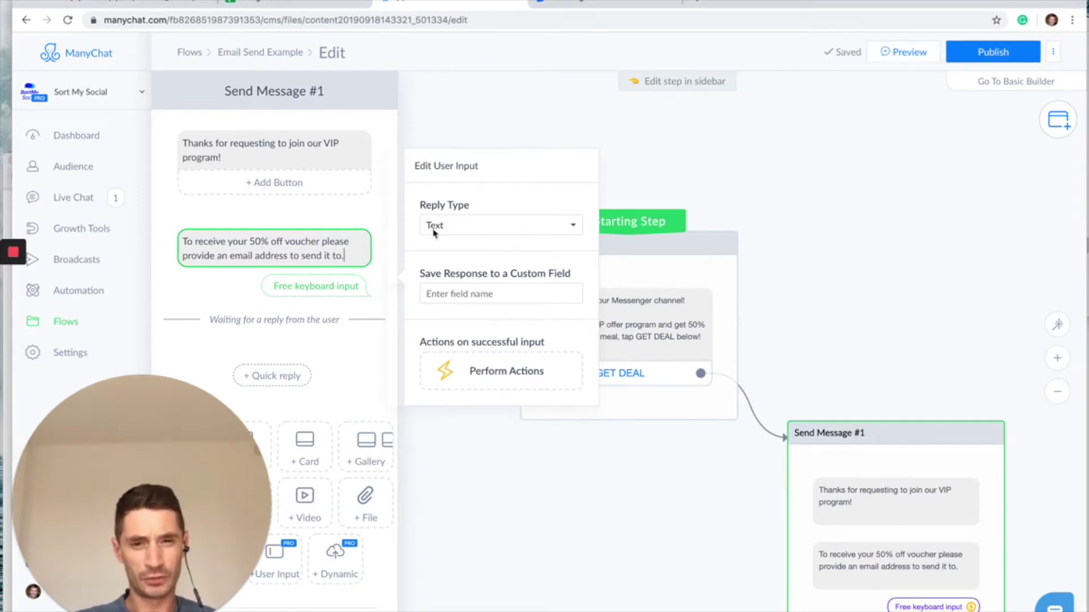
# Set the User Input's reply type to Email and keep the default retry message for invalid answers
pyautogui.click(463, 225)
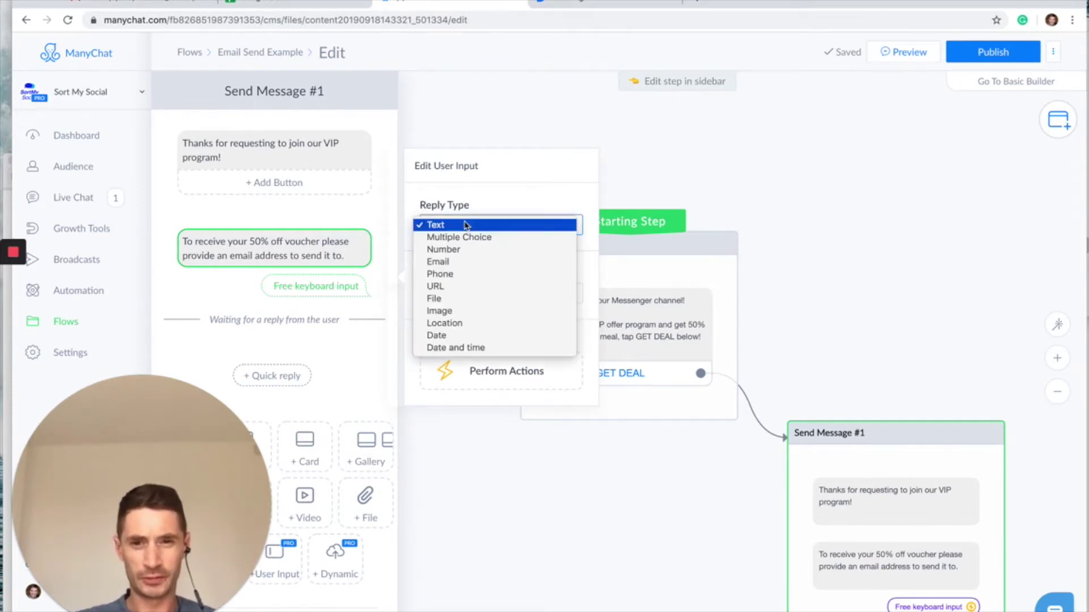
pyautogui.click(456, 263)
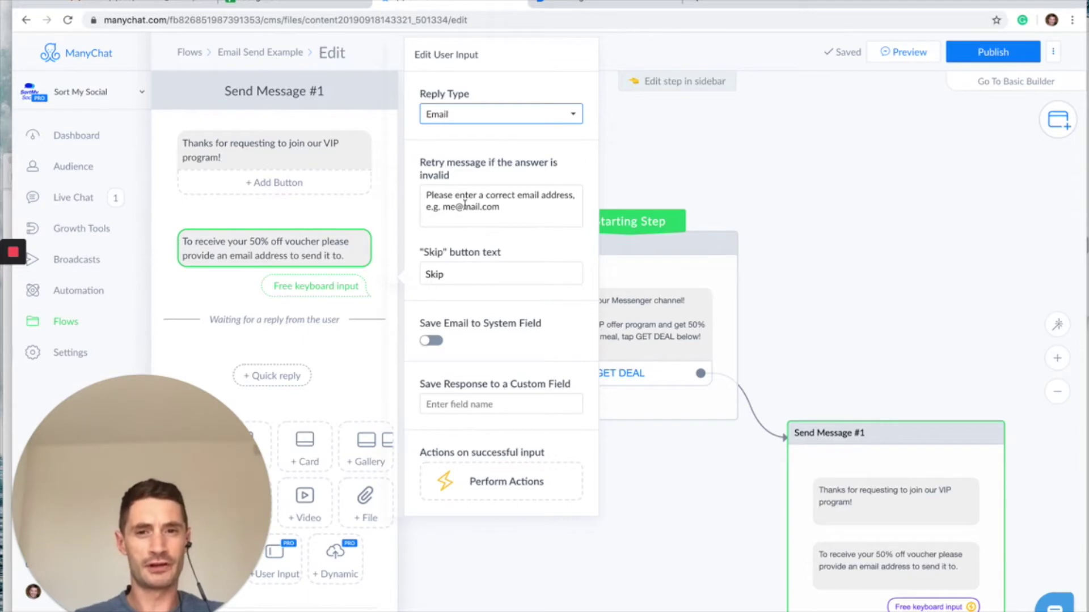
pyautogui.moveTo(426, 195); pyautogui.dragTo(525, 206)
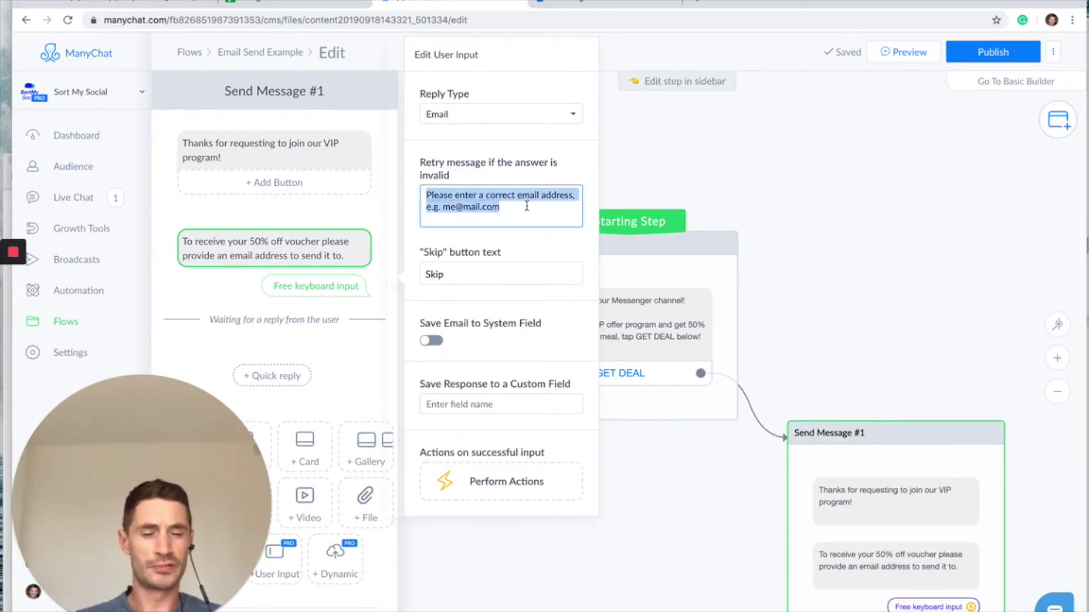
pyautogui.click(527, 206)
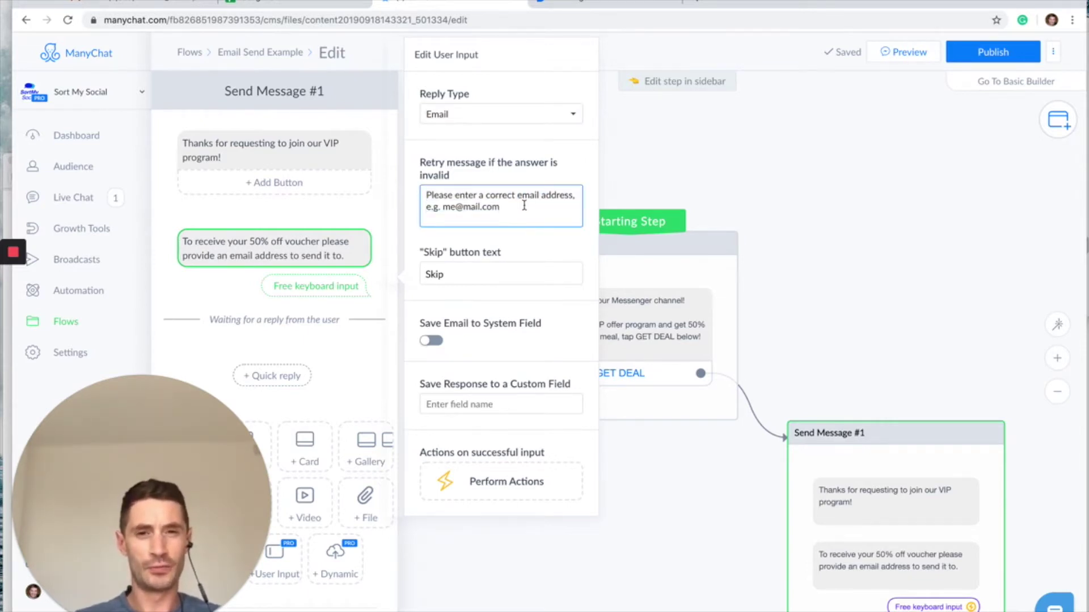
# Clear the Skip button text so the email question offers no skip button
pyautogui.click(455, 275)
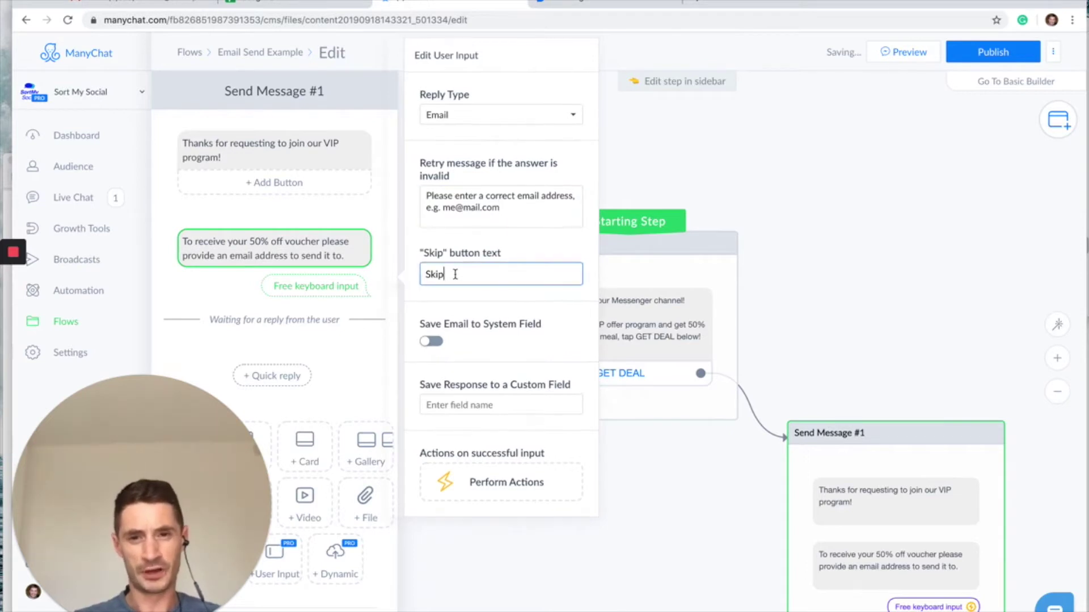
pyautogui.press('BackSpace')
pyautogui.press('BackSpace')
pyautogui.press('BackSpace')
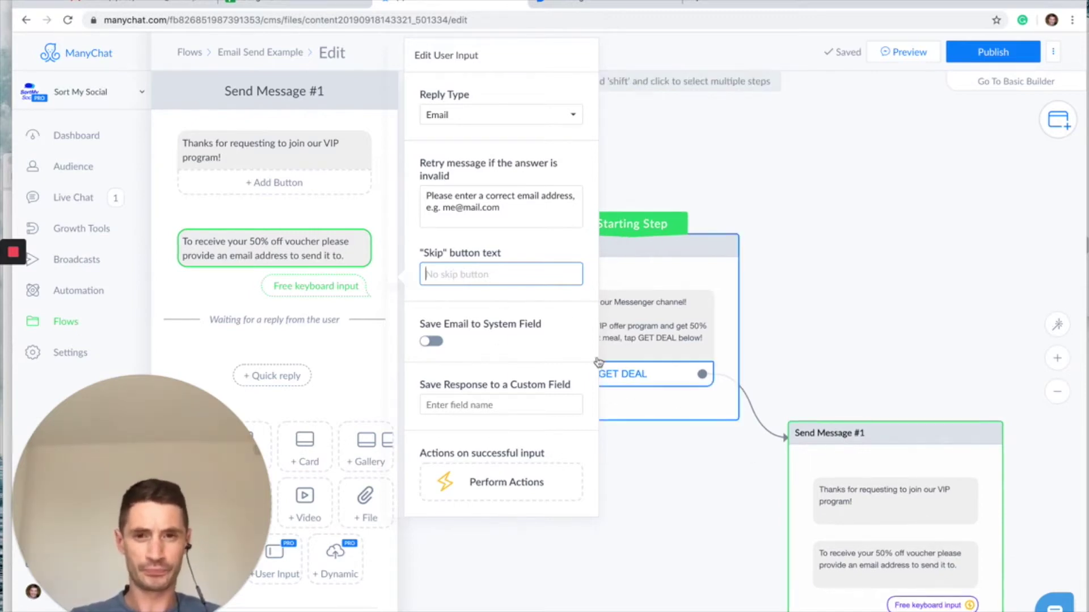
pyautogui.click(342, 343)
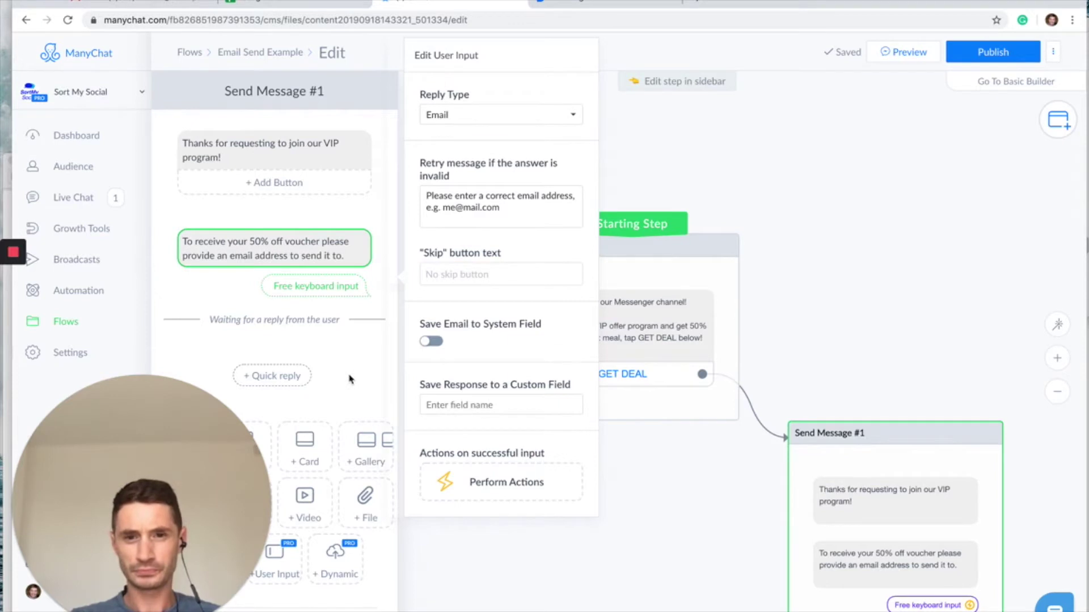
# Enable saving the email reply to the system field instead of a custom field
pyautogui.click(457, 404)
pyautogui.click(463, 391)
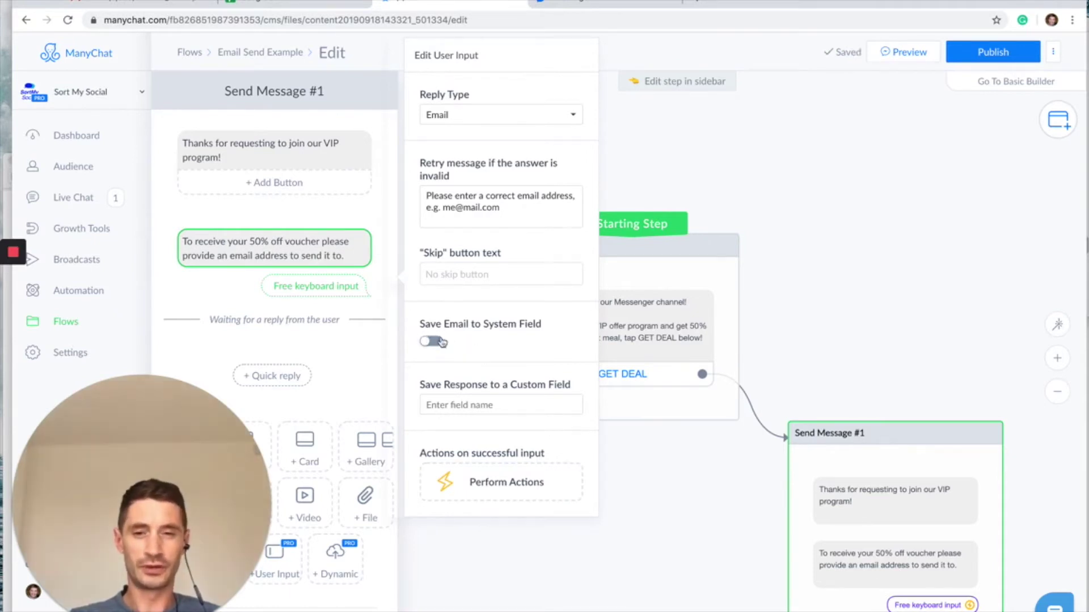
pyautogui.click(479, 405)
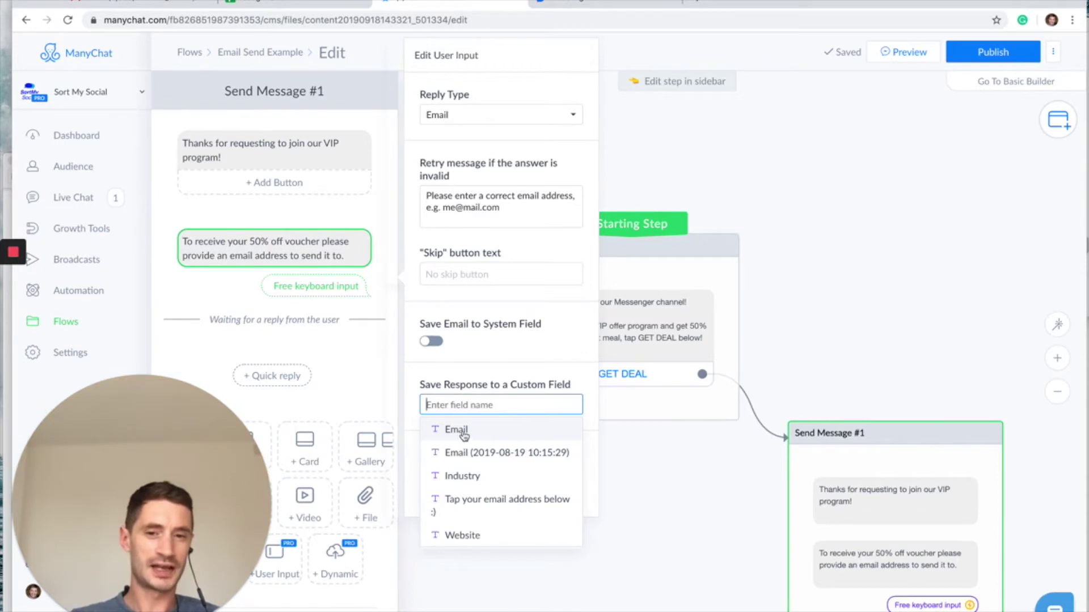
pyautogui.click(500, 363)
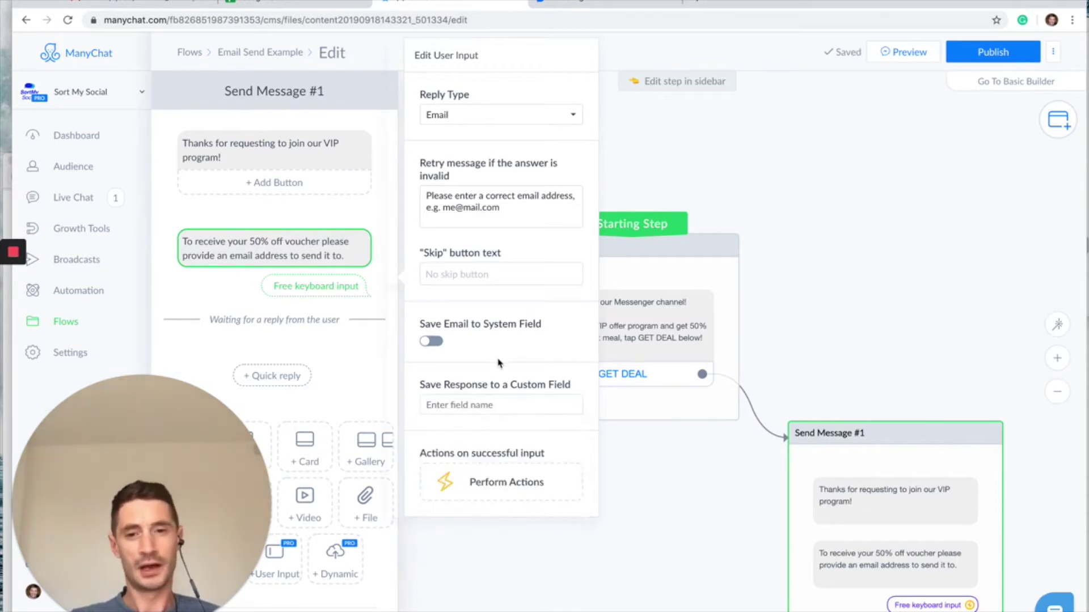
pyautogui.click(432, 343)
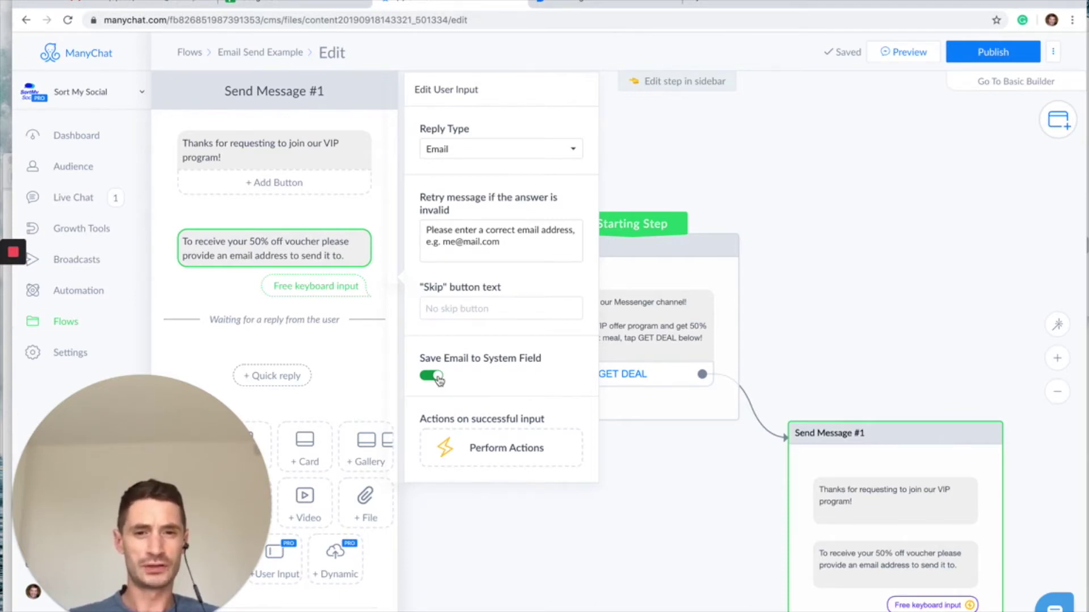
# Publish the flow with the new email question
pyautogui.scroll(-3, 838, 333)
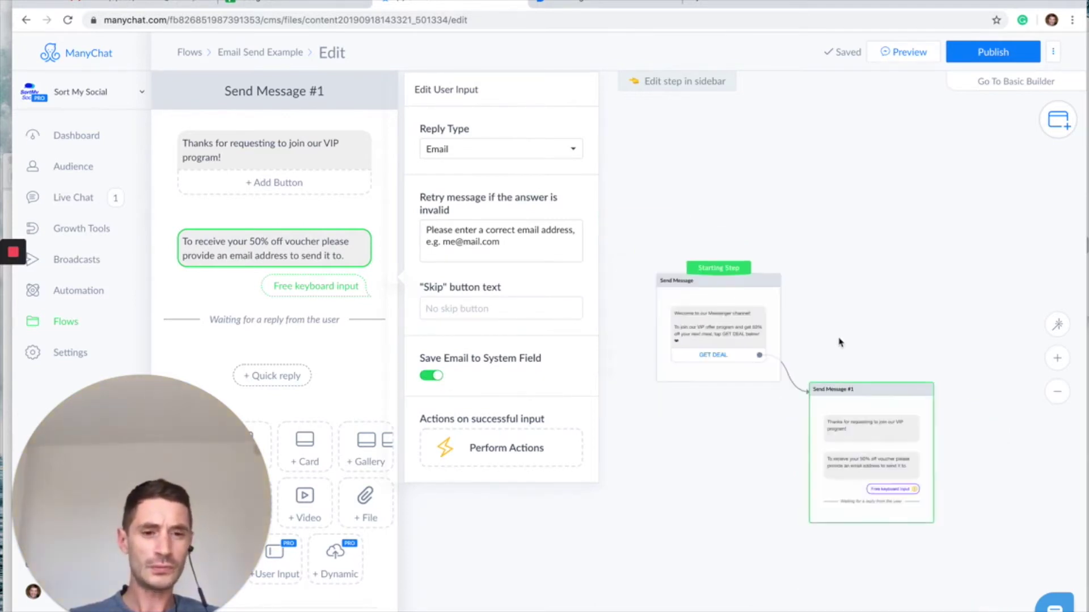
pyautogui.moveTo(907, 244); pyautogui.dragTo(874, 232)
pyautogui.moveTo(943, 429); pyautogui.dragTo(952, 336)
pyautogui.click(986, 51)
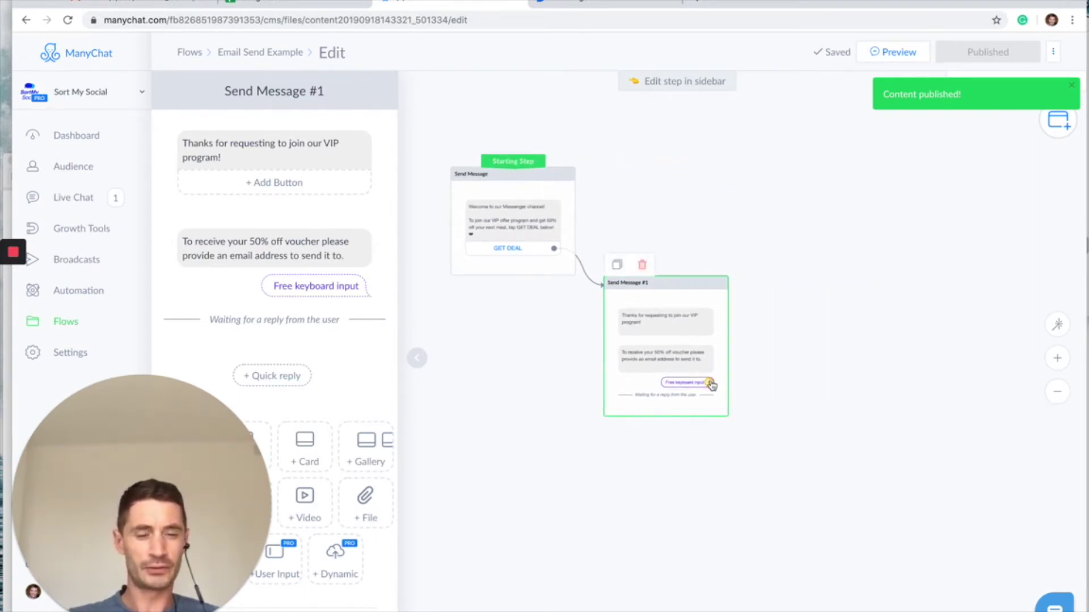
pyautogui.click(657, 400)
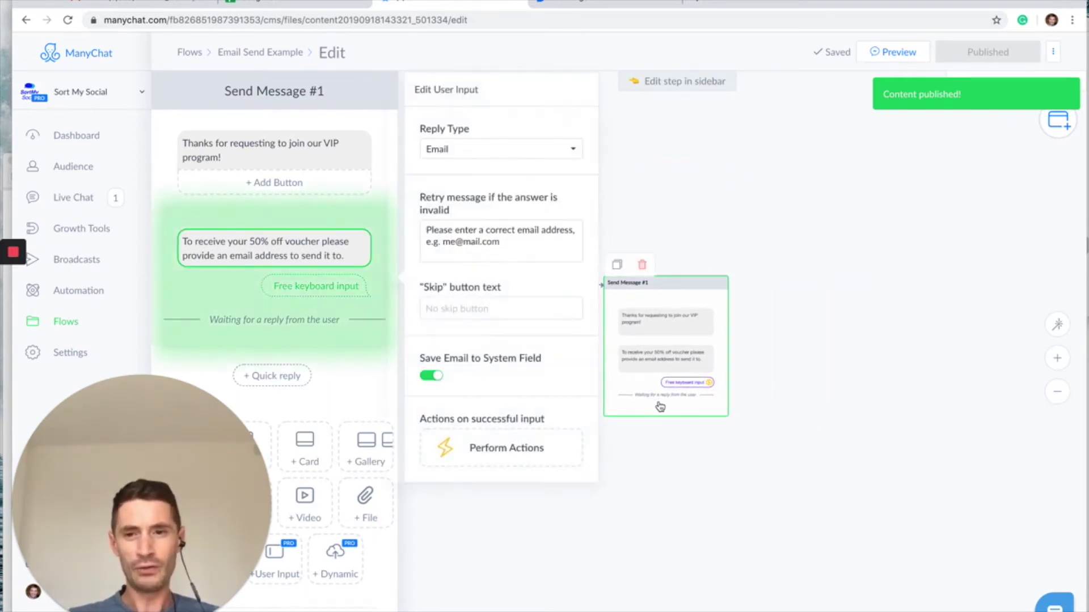
pyautogui.click(335, 381)
pyautogui.moveTo(227, 434); pyautogui.dragTo(1032, 83)
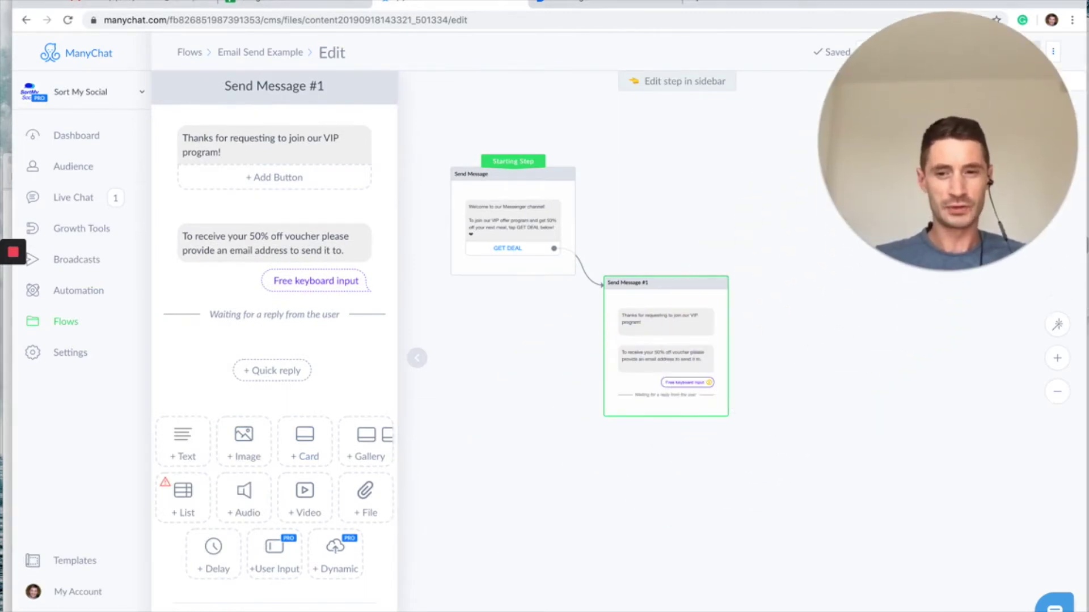
pyautogui.scroll(-2, 274, 397)
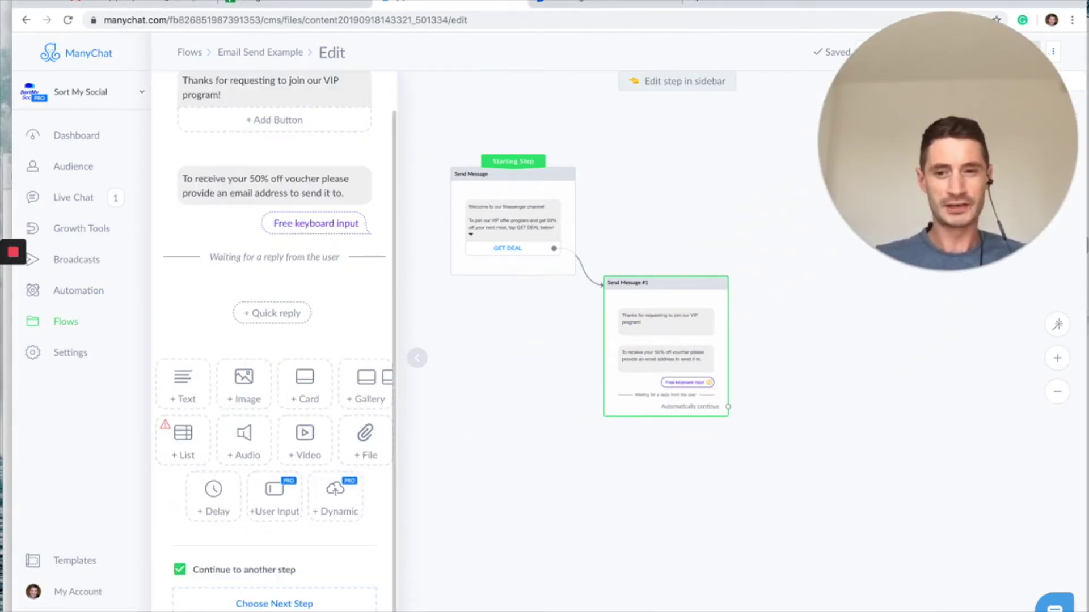
pyautogui.click(729, 409)
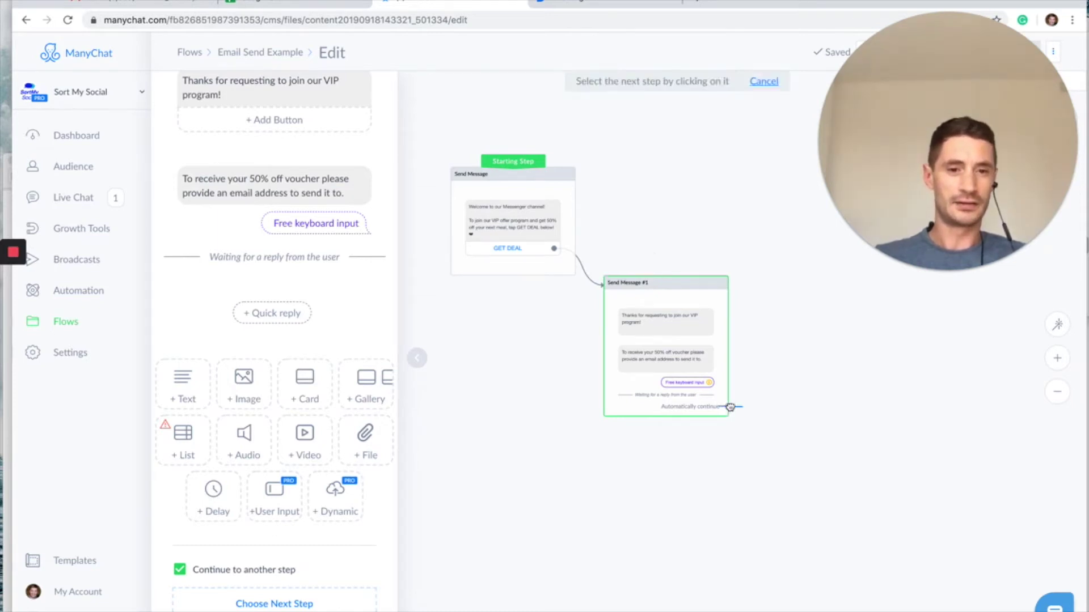
pyautogui.click(810, 452)
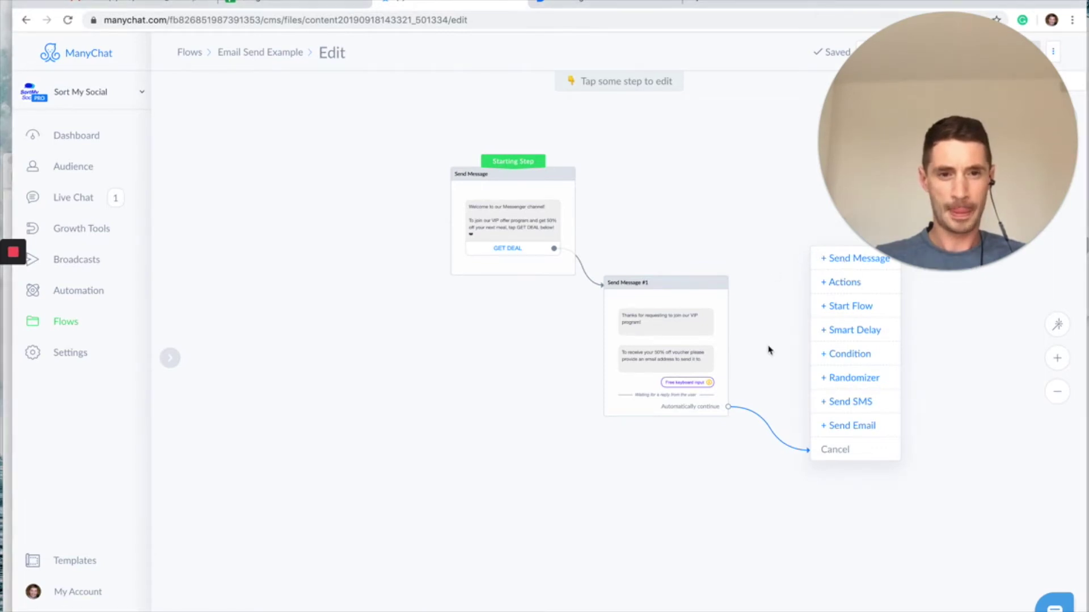
pyautogui.click(837, 451)
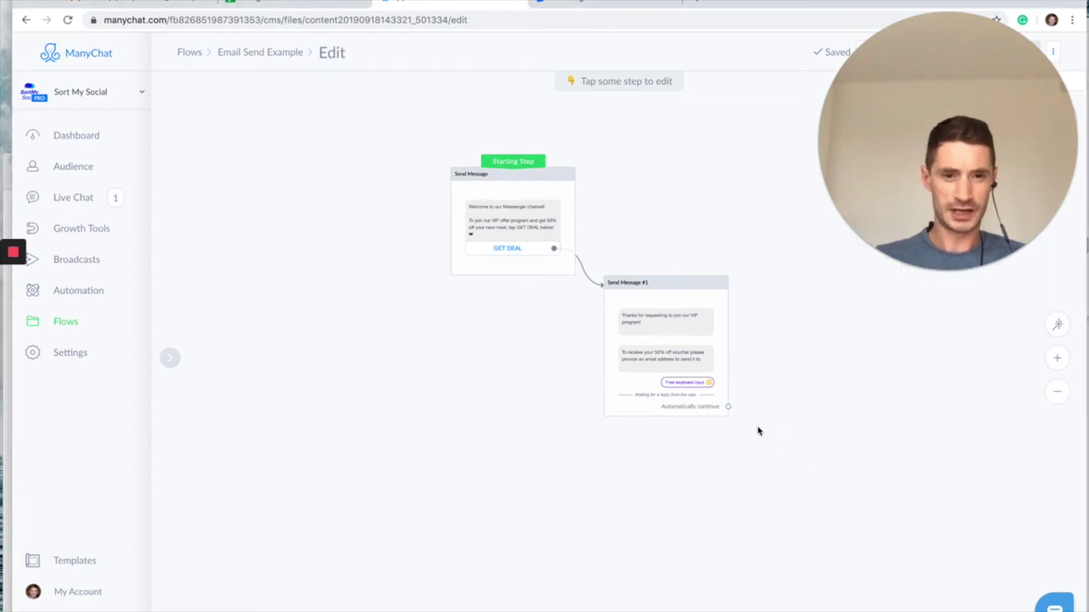
# Connect the email question's Free keyboard input in Send Message #1 to a new Actions step
pyautogui.moveTo(710, 382)
pyautogui.mouseDown()
pyautogui.moveTo(764, 384)
pyautogui.moveTo(795, 332)
pyautogui.mouseUp()
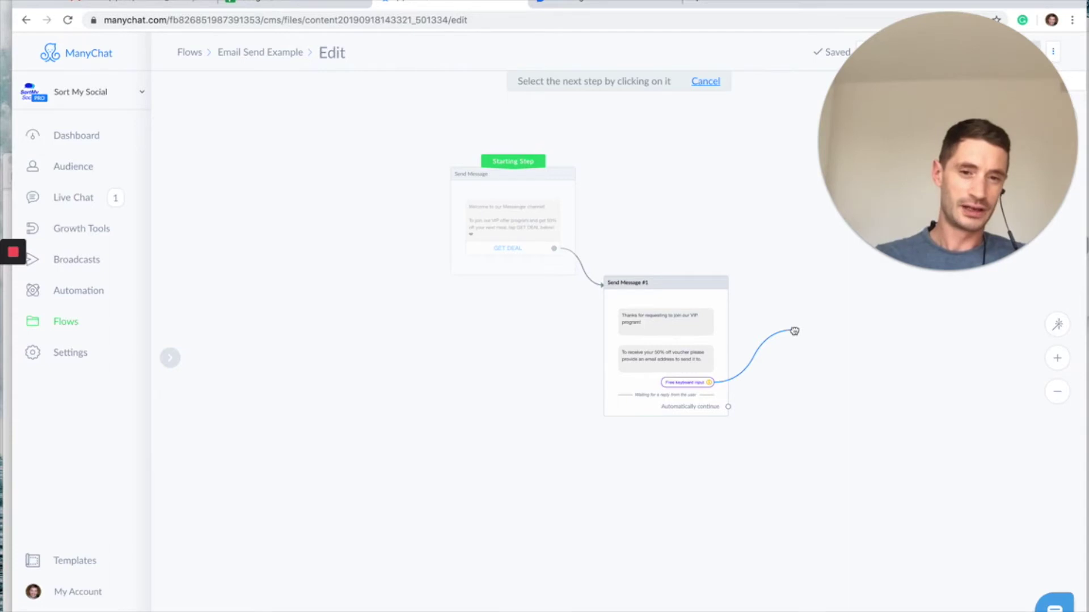
pyautogui.moveTo(794, 331)
pyautogui.mouseDown()
pyautogui.moveTo(739, 382)
pyautogui.moveTo(700, 386)
pyautogui.moveTo(779, 326)
pyautogui.mouseUp()
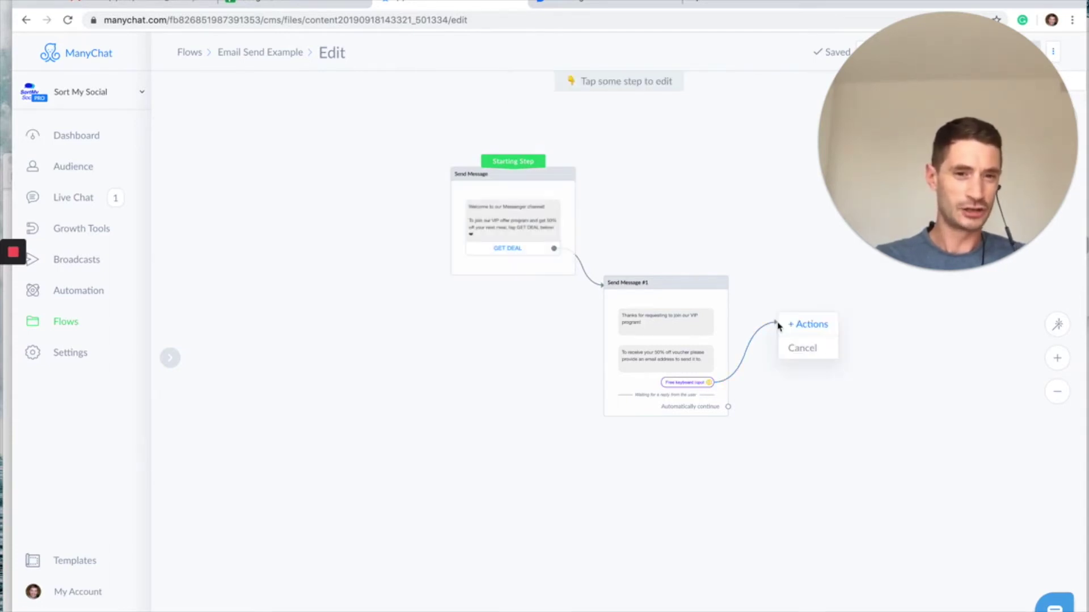
pyautogui.click(813, 326)
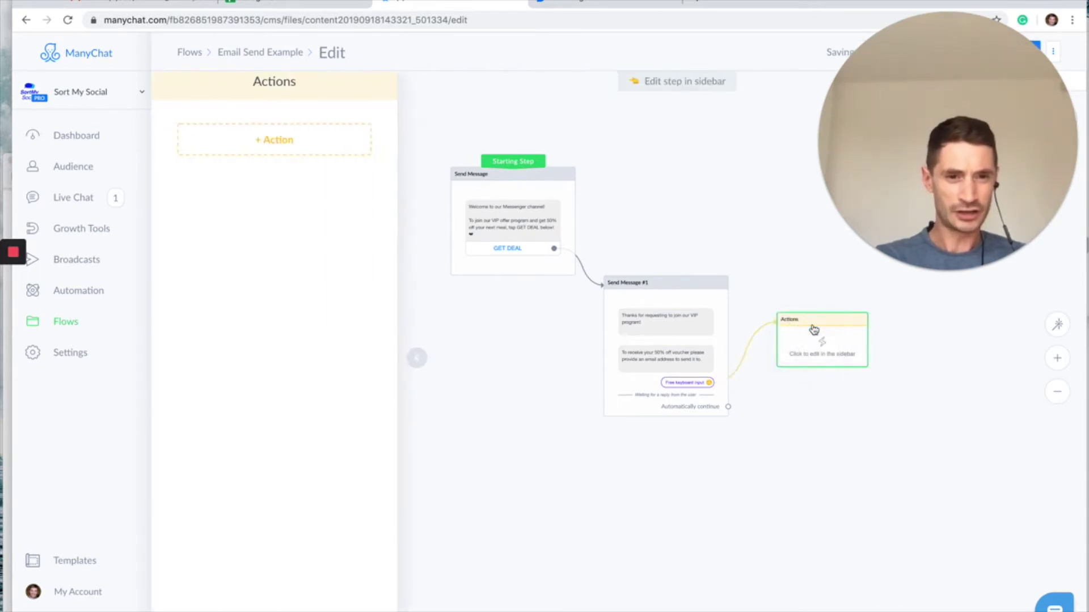
# Add a Set Email Opt In action to the new Actions step and shift the step slightly on the canvas
pyautogui.click(288, 145)
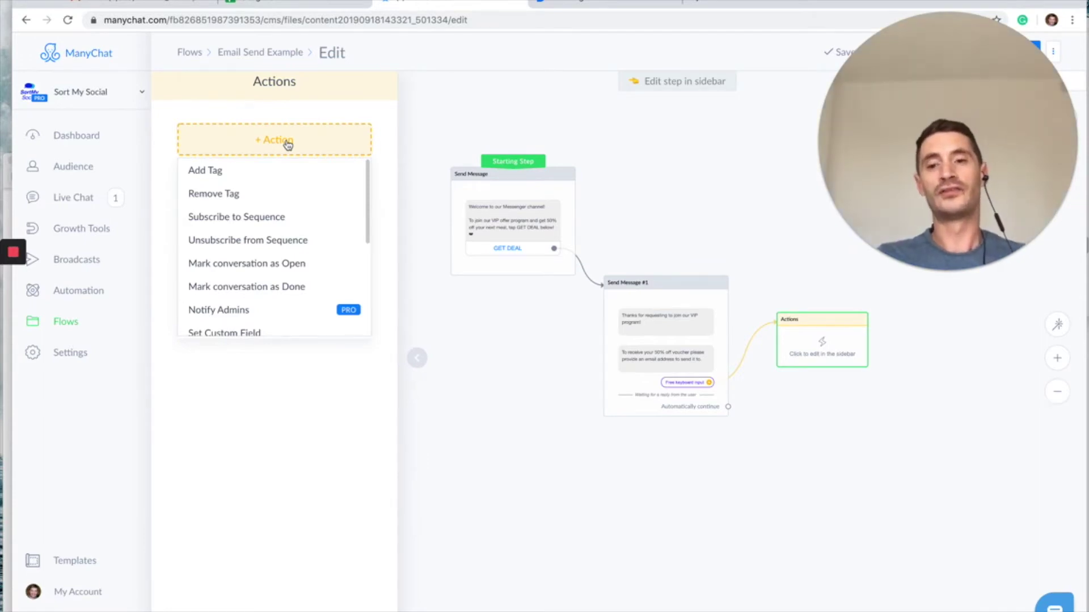
pyautogui.scroll(-5, 277, 237)
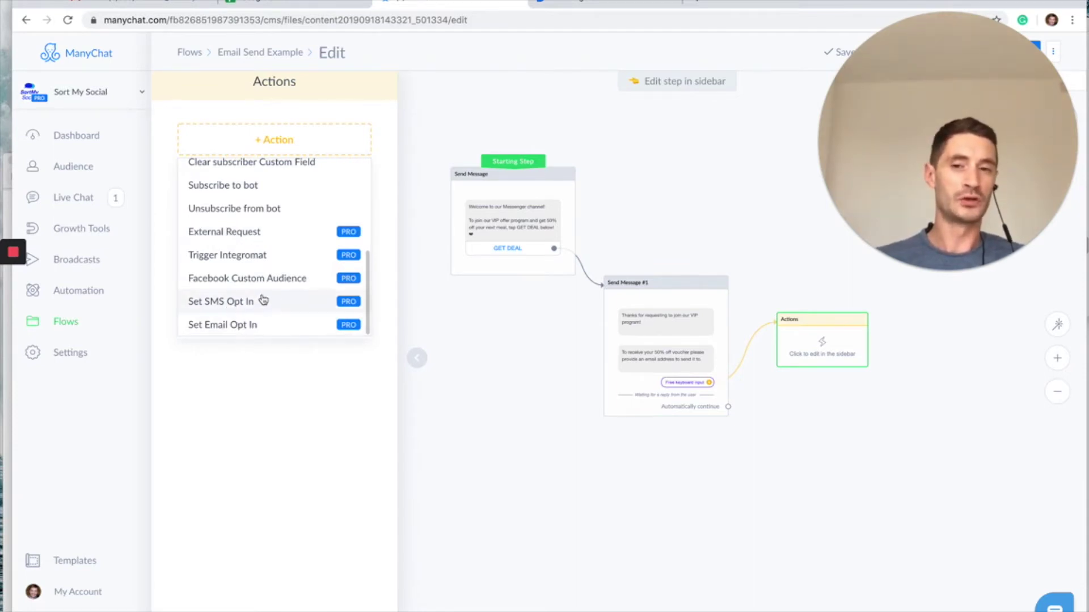
pyautogui.click(249, 329)
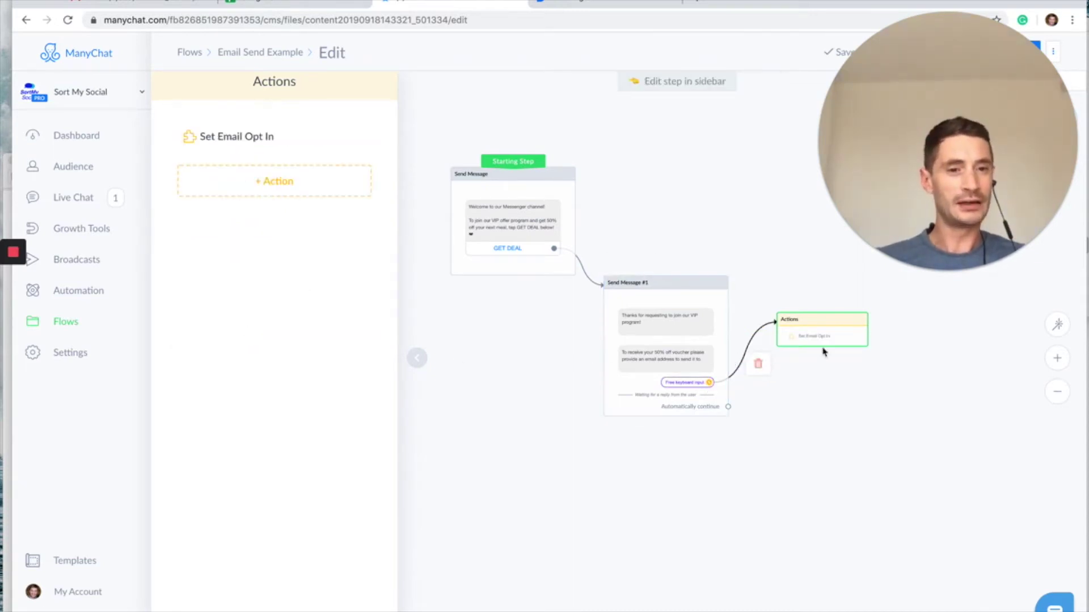
pyautogui.moveTo(825, 345)
pyautogui.mouseDown()
pyautogui.moveTo(845, 343)
pyautogui.moveTo(833, 337)
pyautogui.mouseUp()
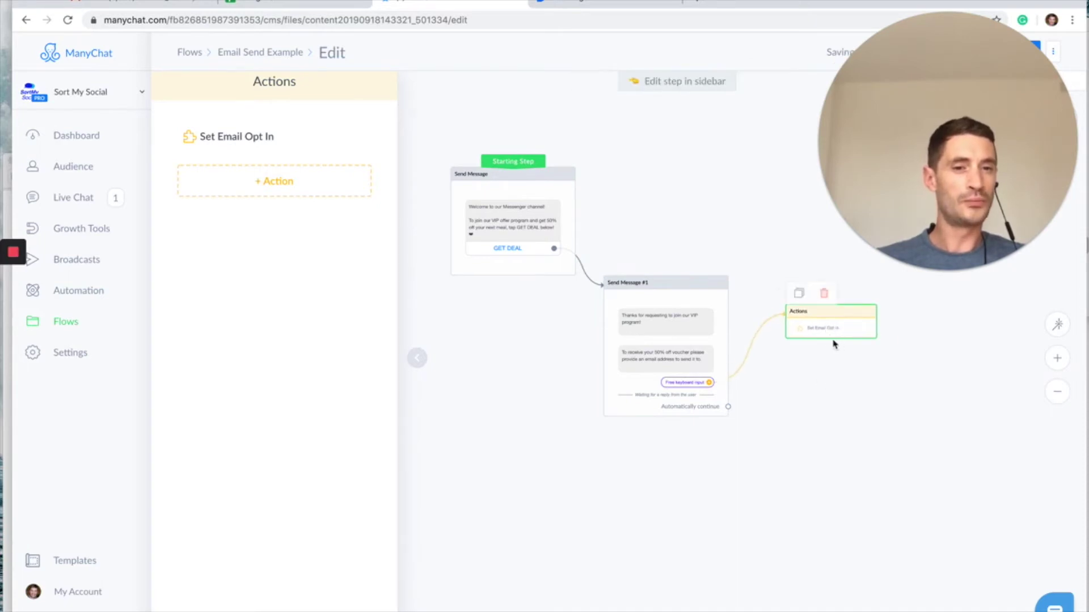
# Review the voucher email question in Send Message #1, including its wording and reply settings
pyautogui.scroll(1, 811, 391)
pyautogui.scroll(1, 834, 426)
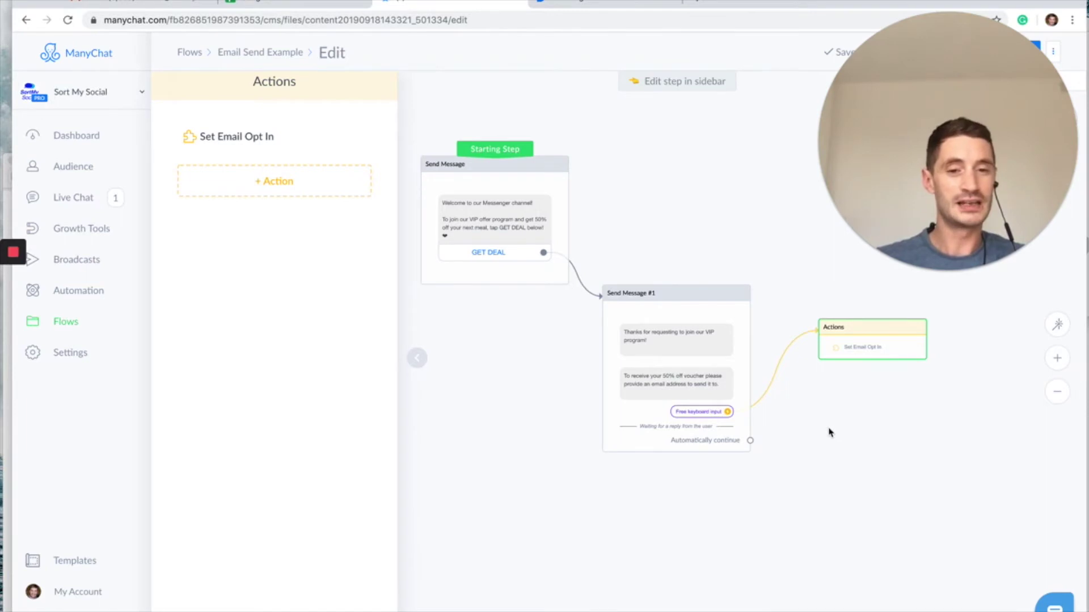
pyautogui.click(677, 389)
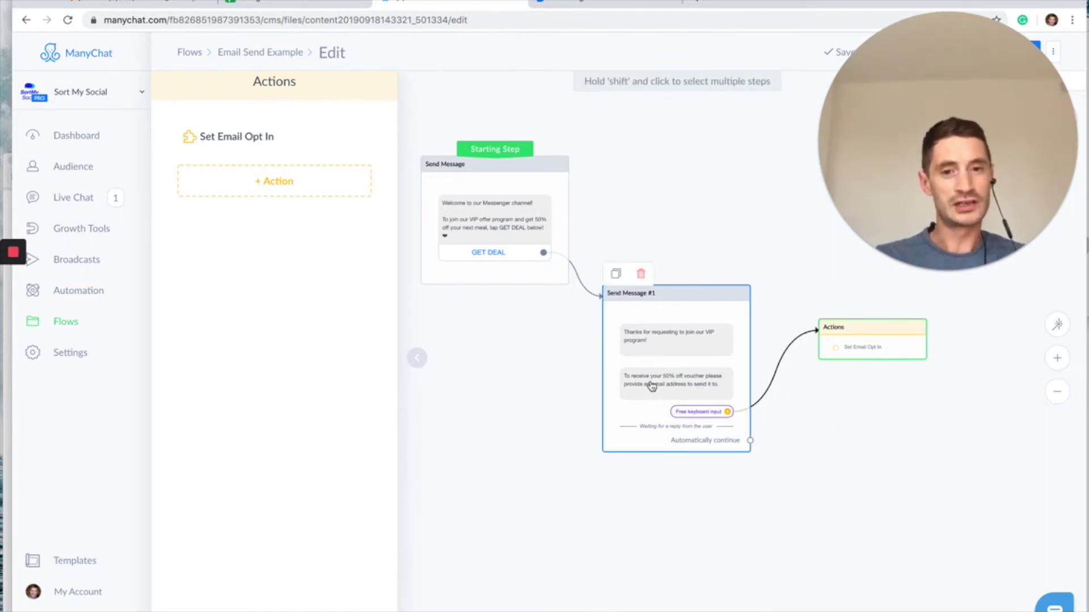
pyautogui.click(646, 379)
pyautogui.moveTo(182, 230); pyautogui.dragTo(350, 241)
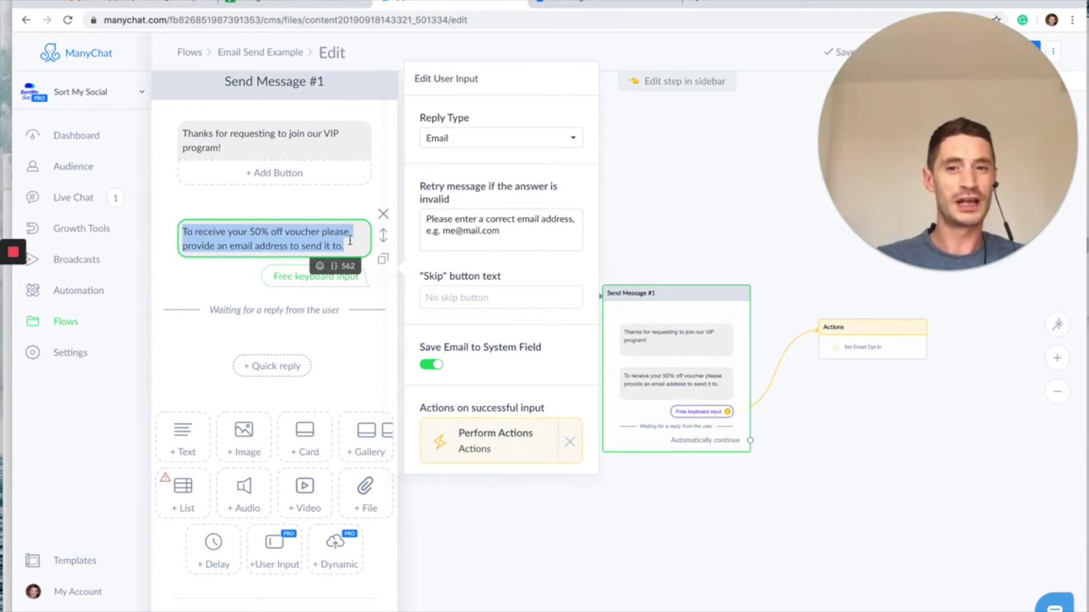
pyautogui.click(263, 247)
pyautogui.click(351, 246)
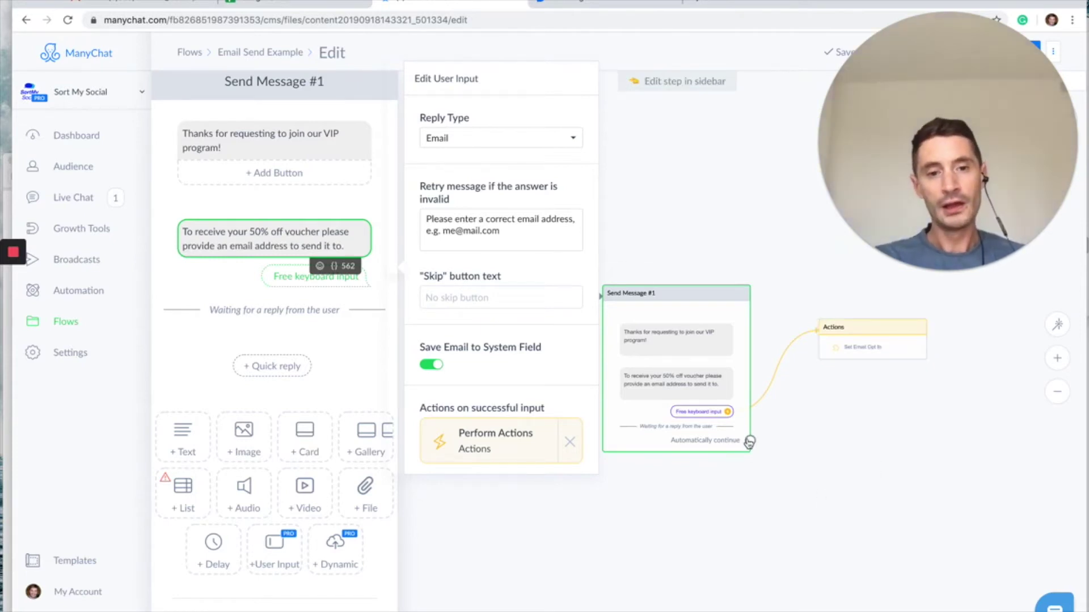
# Connect Send Message #1's Automatically continue output to a new Send Email step, and rearrange the Actions and Send Email blocks around it
pyautogui.moveTo(752, 447); pyautogui.dragTo(855, 501)
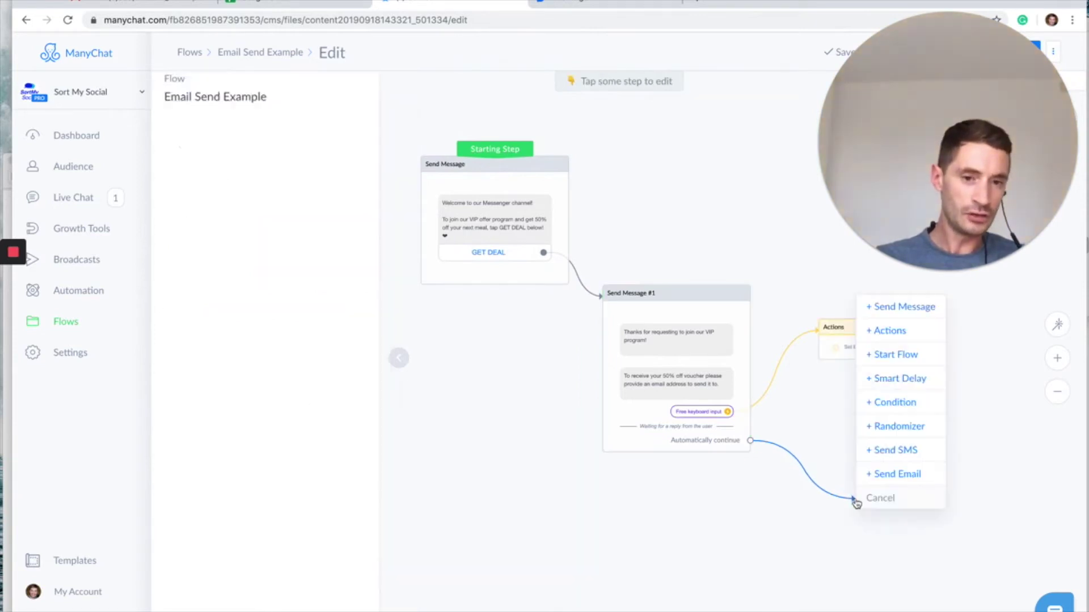
pyautogui.click(901, 478)
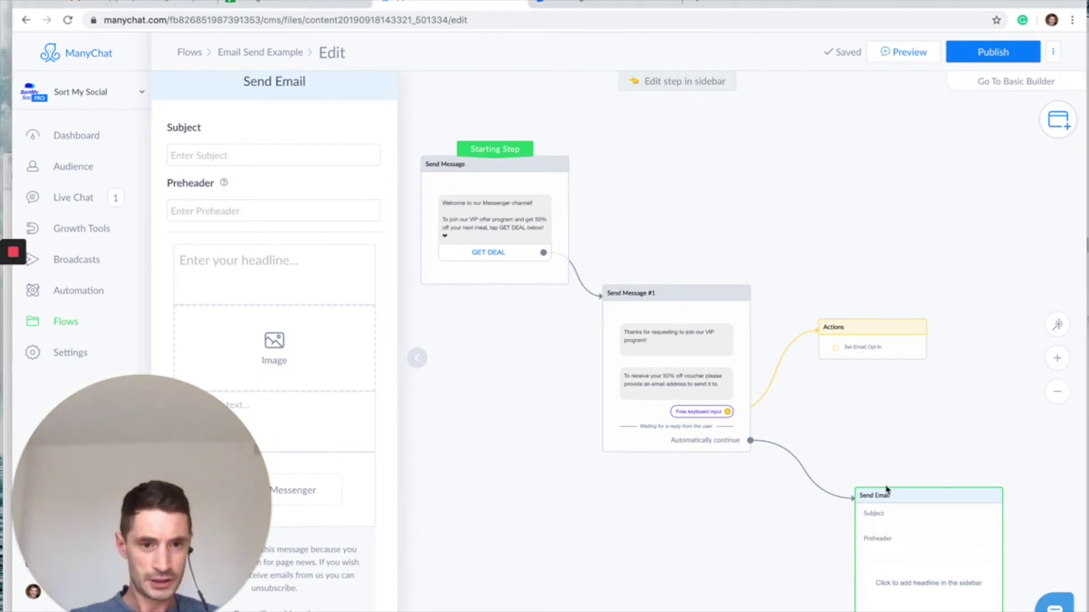
pyautogui.moveTo(864, 316); pyautogui.dragTo(742, 202)
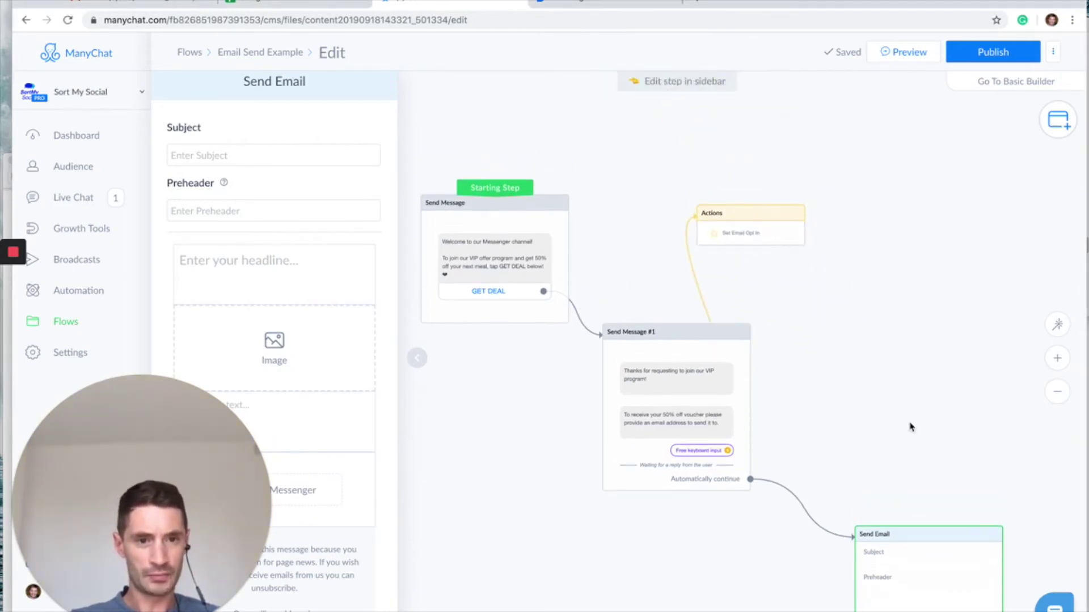
pyautogui.moveTo(935, 550); pyautogui.dragTo(901, 297)
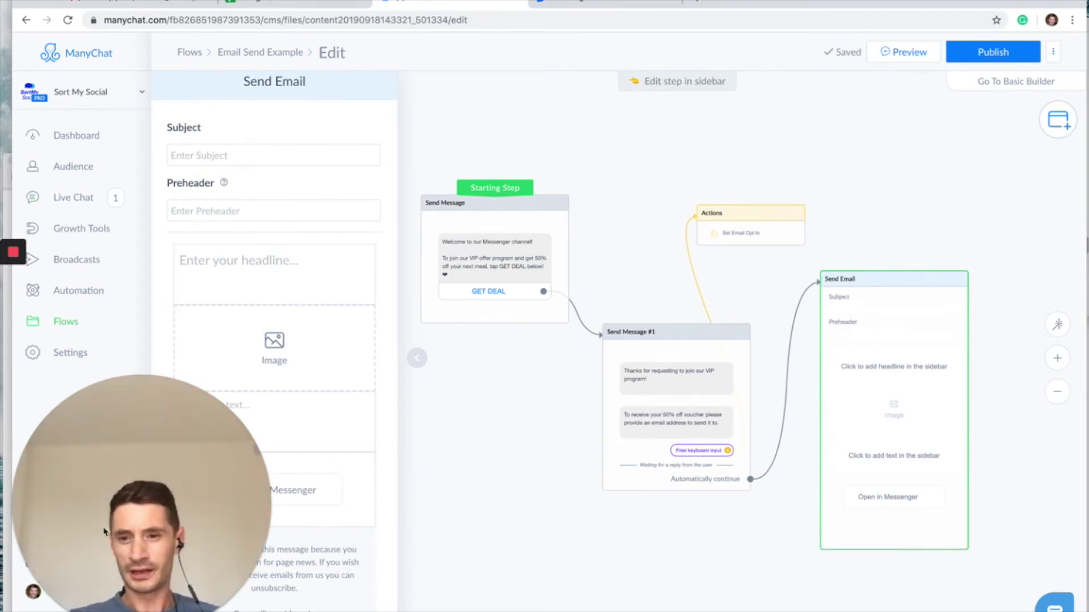
# Enter "Here is your offer!" as the subject of the Send Email step
pyautogui.click(199, 155)
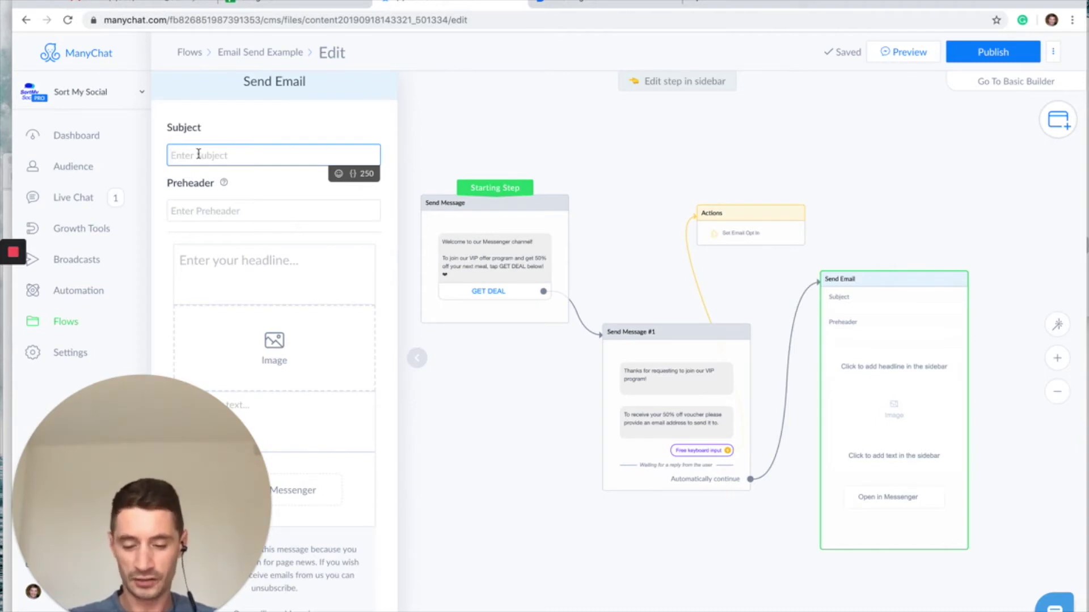
pyautogui.write('Here us')
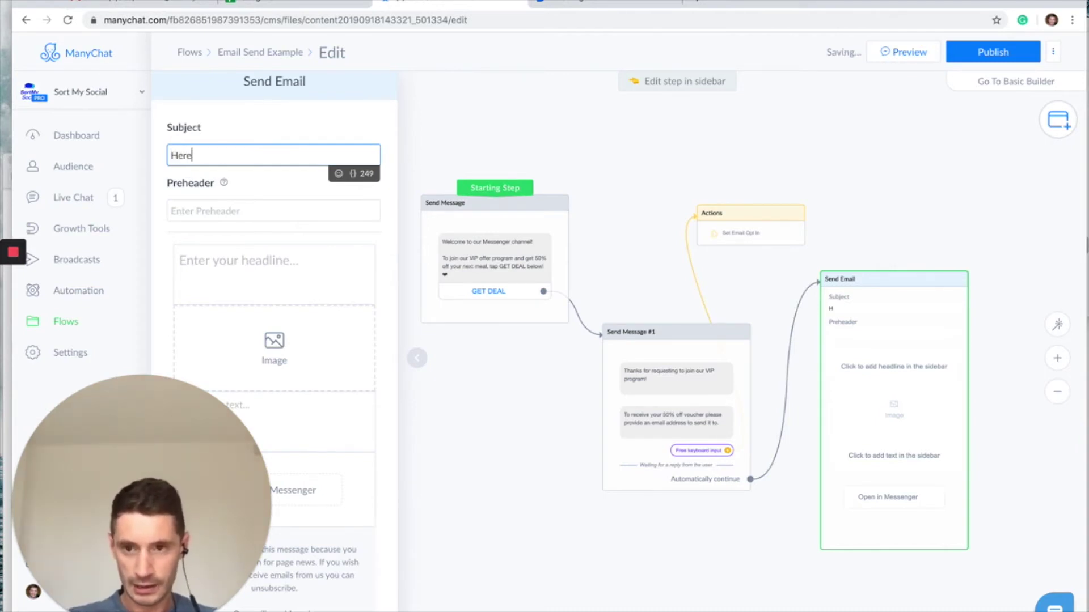
pyautogui.press('BackSpace')
pyautogui.press('BackSpace')
pyautogui.write('is yo')
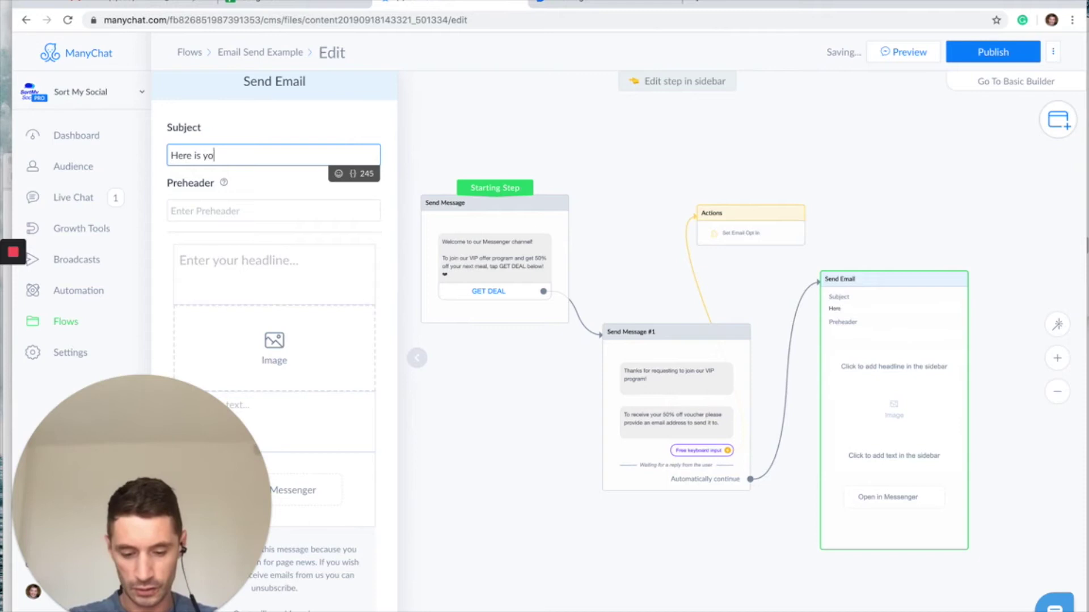
pyautogui.write('ur offer')
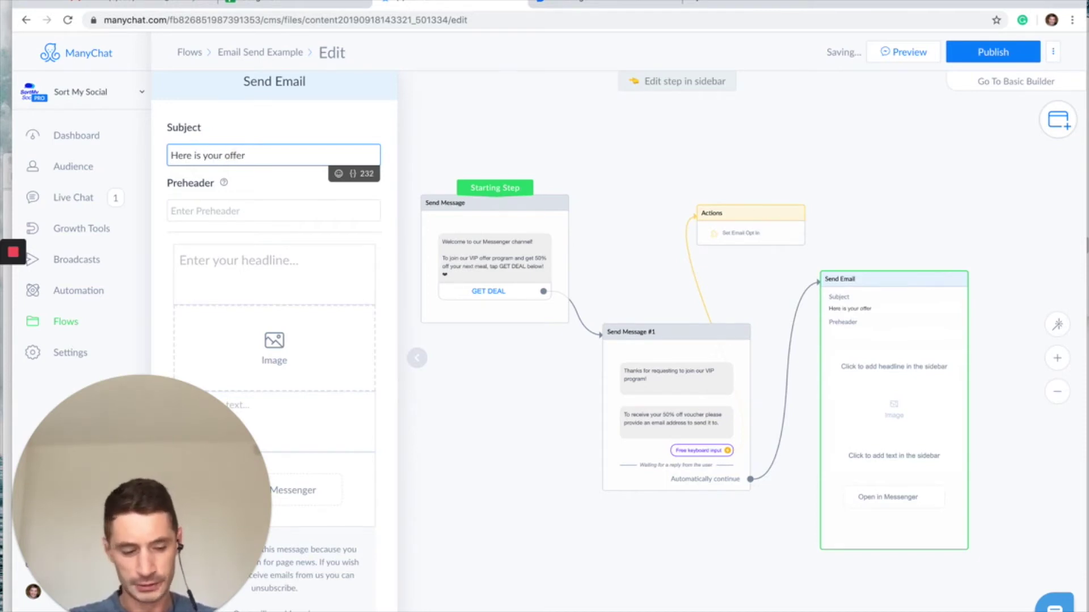
pyautogui.write('!')
# Personalize the email subject by putting "Hey, ", the First Name variable and an exclamation mark before "Here is your offer!"
pyautogui.click(170, 155)
pyautogui.write('Hey, Here')
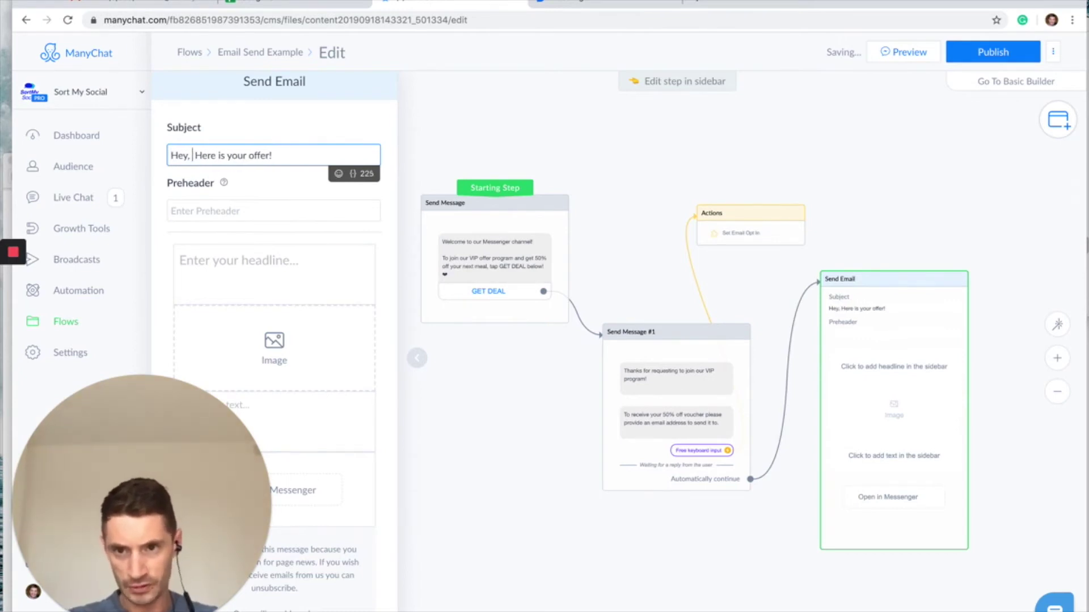
pyautogui.click(353, 174)
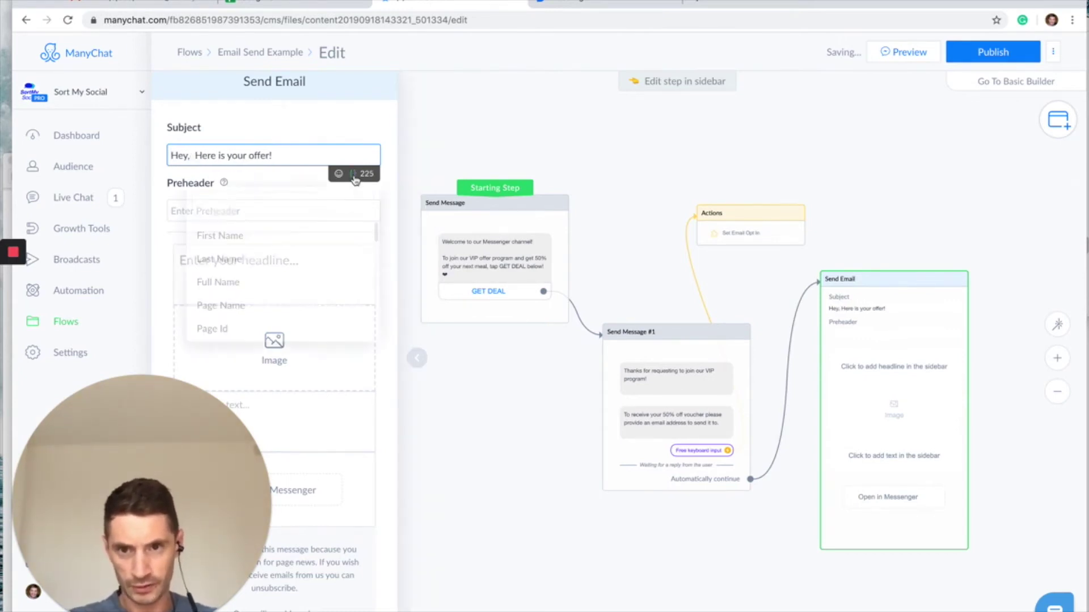
pyautogui.click(243, 236)
pyautogui.click(285, 161)
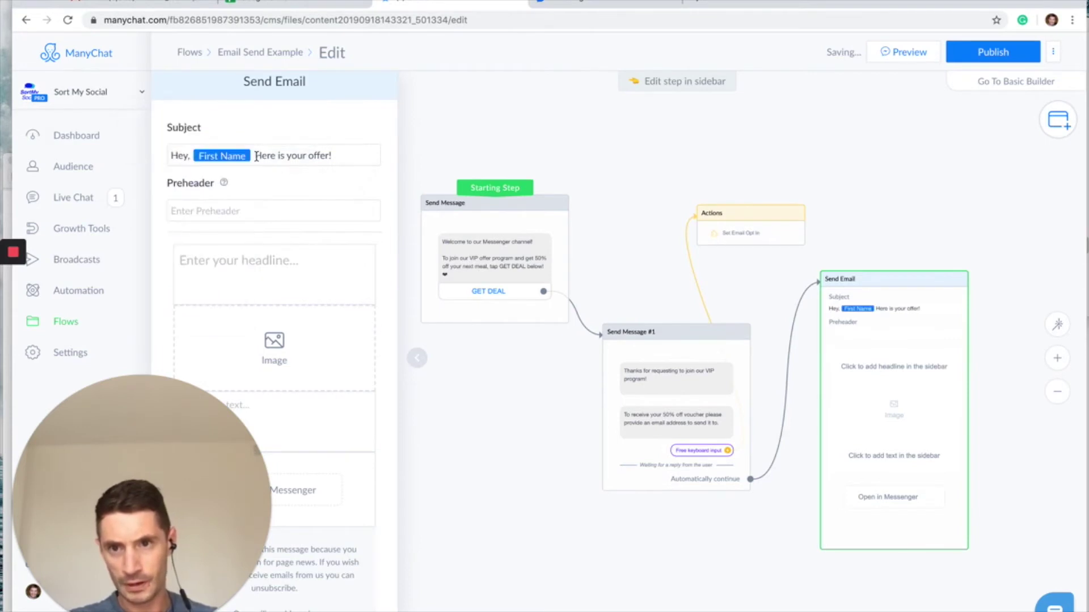
pyautogui.click(256, 156)
pyautogui.write('!')
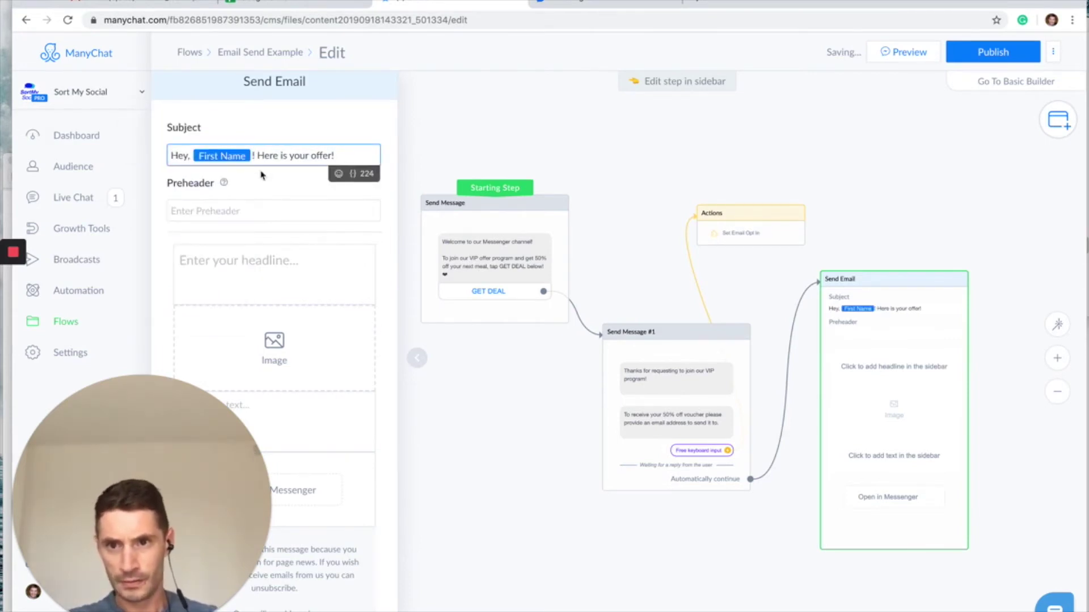
# Set the email's preheader to "offer" and its headline to "Here is your offer!"
pyautogui.click(232, 214)
pyautogui.write('offer')
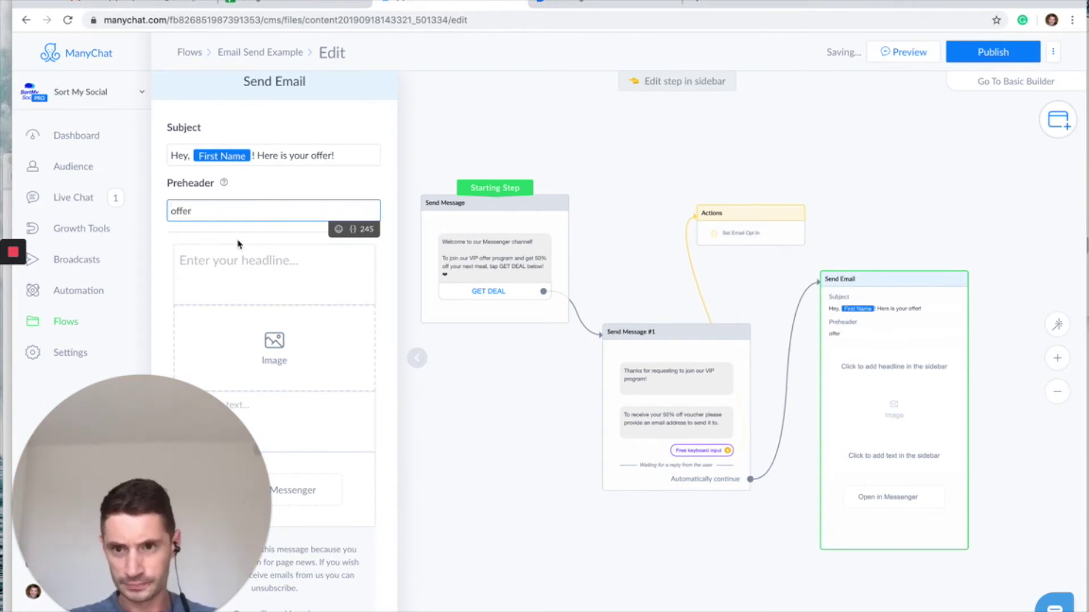
pyautogui.click(234, 268)
pyautogui.write('Her')
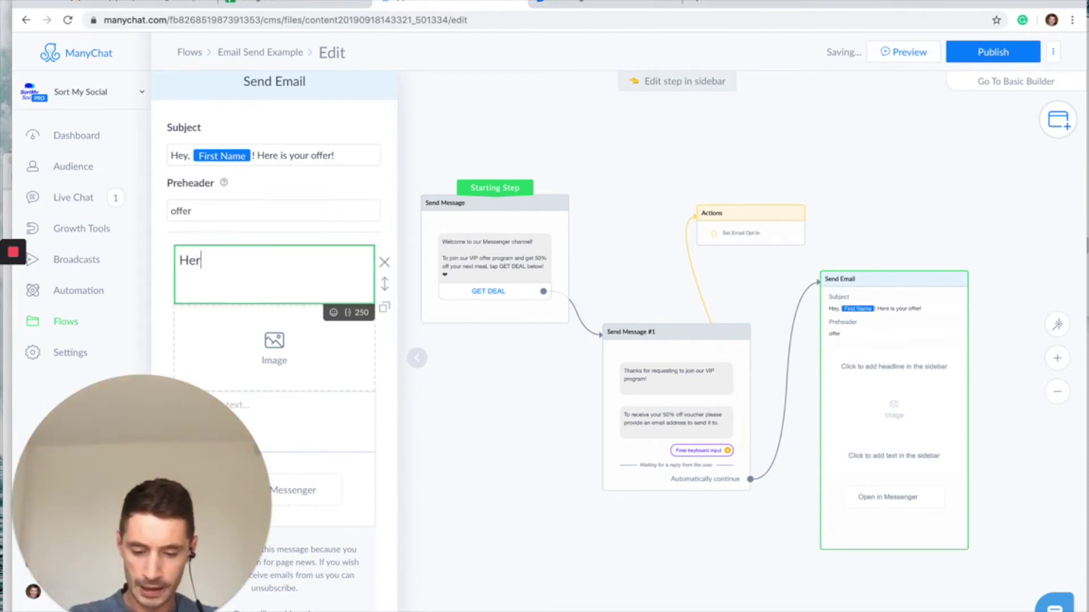
pyautogui.write('e is your offe')
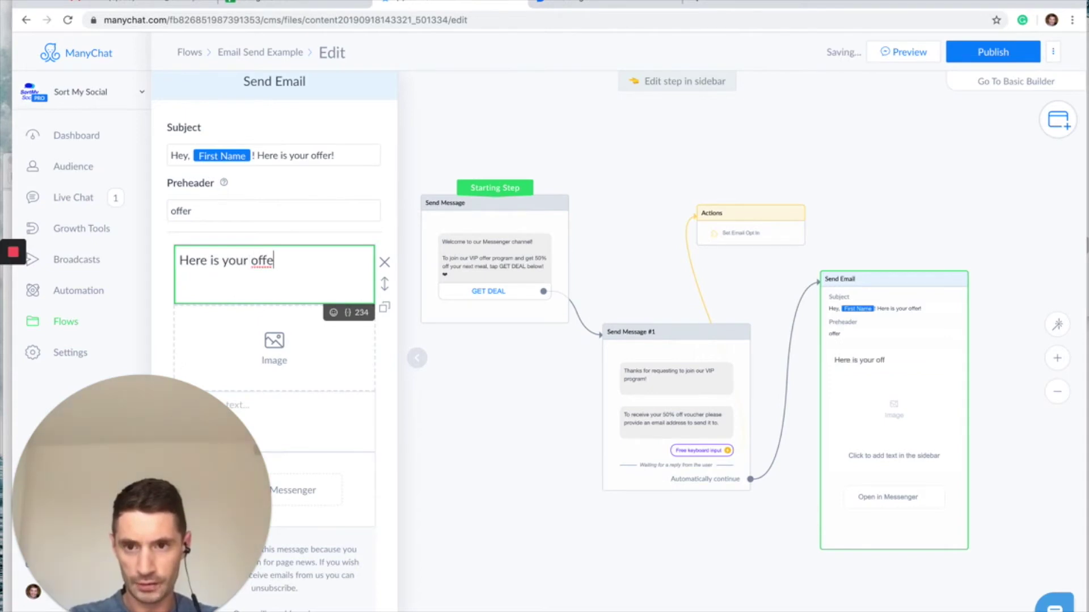
pyautogui.write('r!')
# Upload hamburger-1238246_1280.jpg from Downloads into the email's image block
pyautogui.scroll(-3, 292, 244)
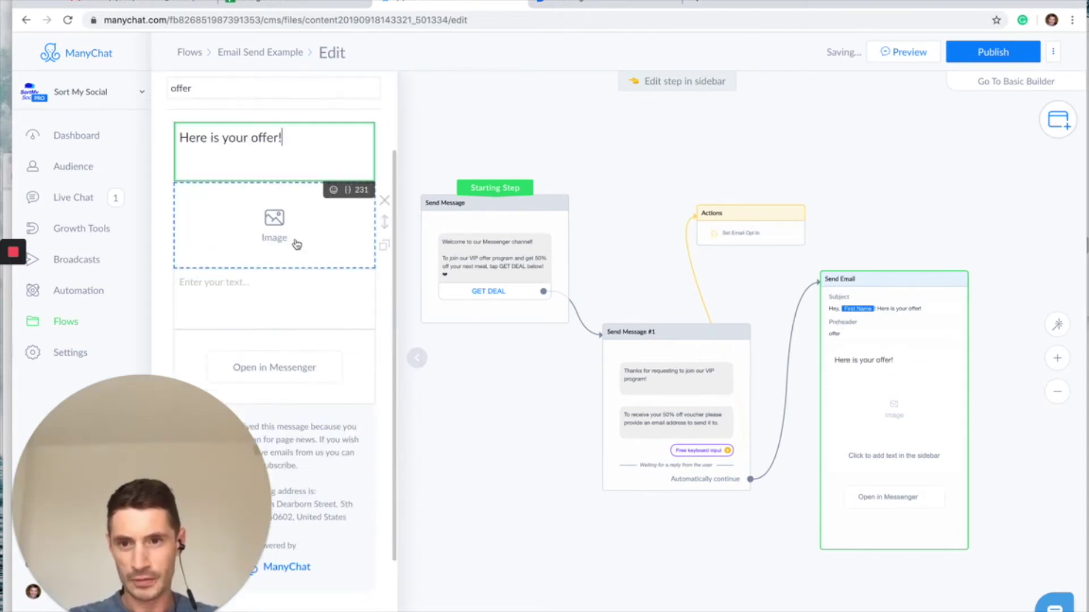
pyautogui.click(295, 241)
pyautogui.click(456, 82)
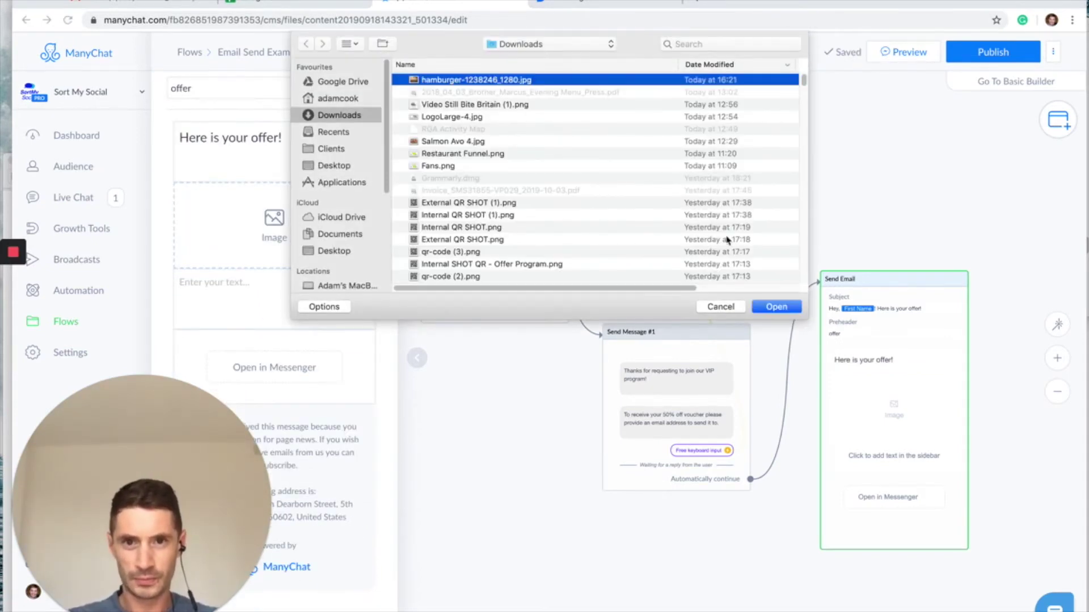
pyautogui.click(769, 308)
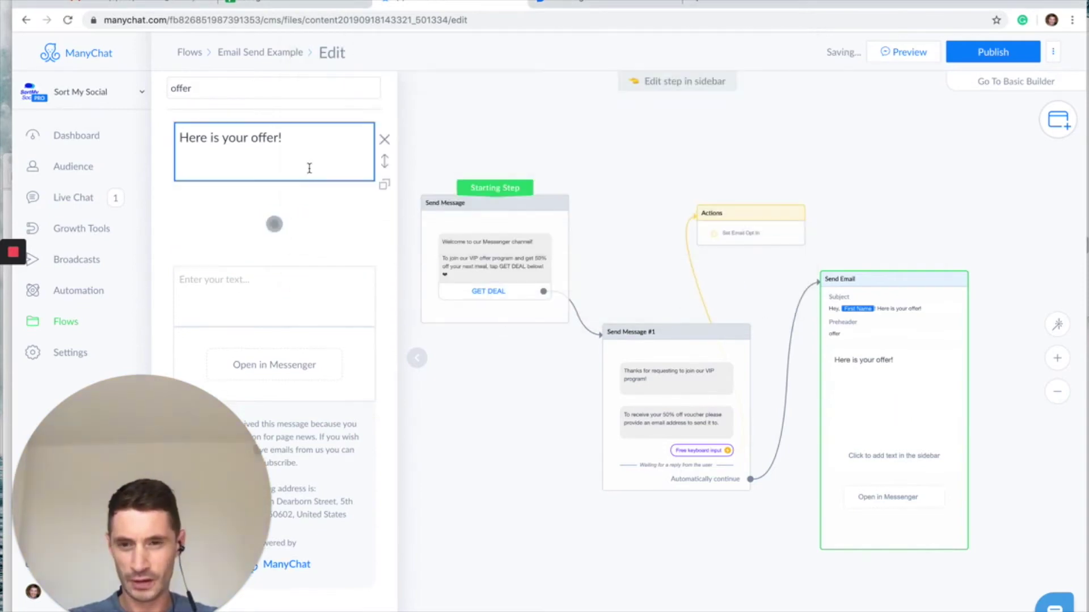
# Write "Bring this in to redeem at the restaurant." in the text block below the burger image
pyautogui.scroll(-2, 219, 255)
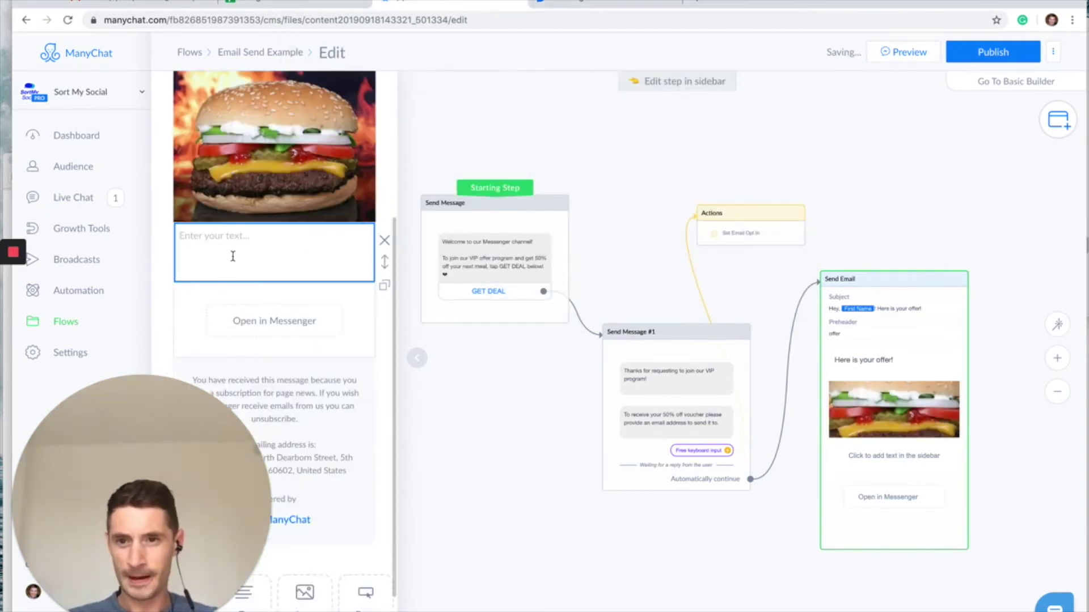
pyautogui.scroll(4, 243, 263)
pyautogui.scroll(-2, 243, 263)
pyautogui.click(230, 325)
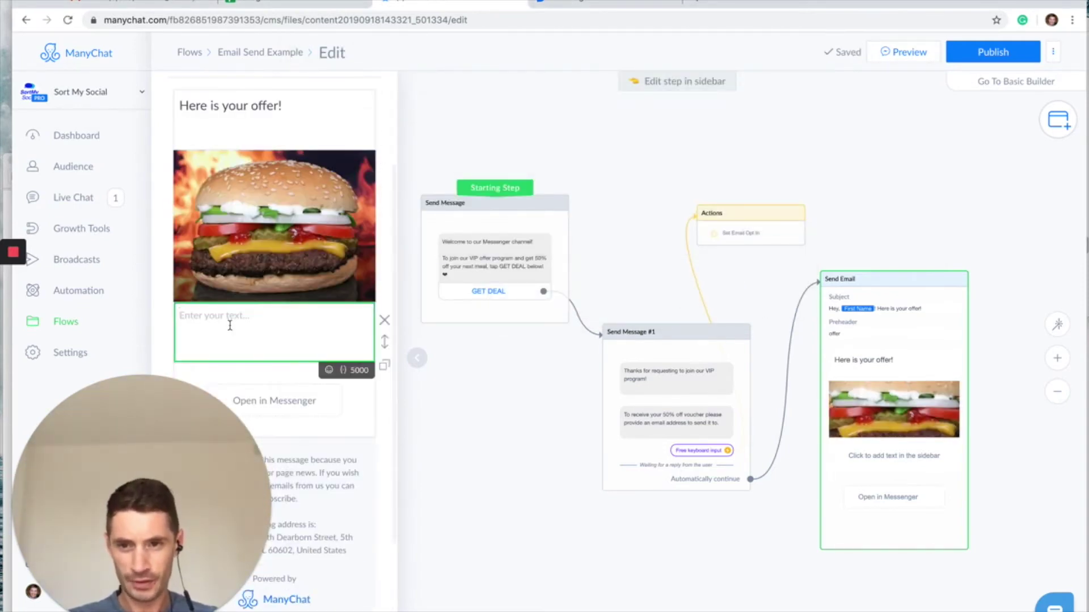
pyautogui.write('B')
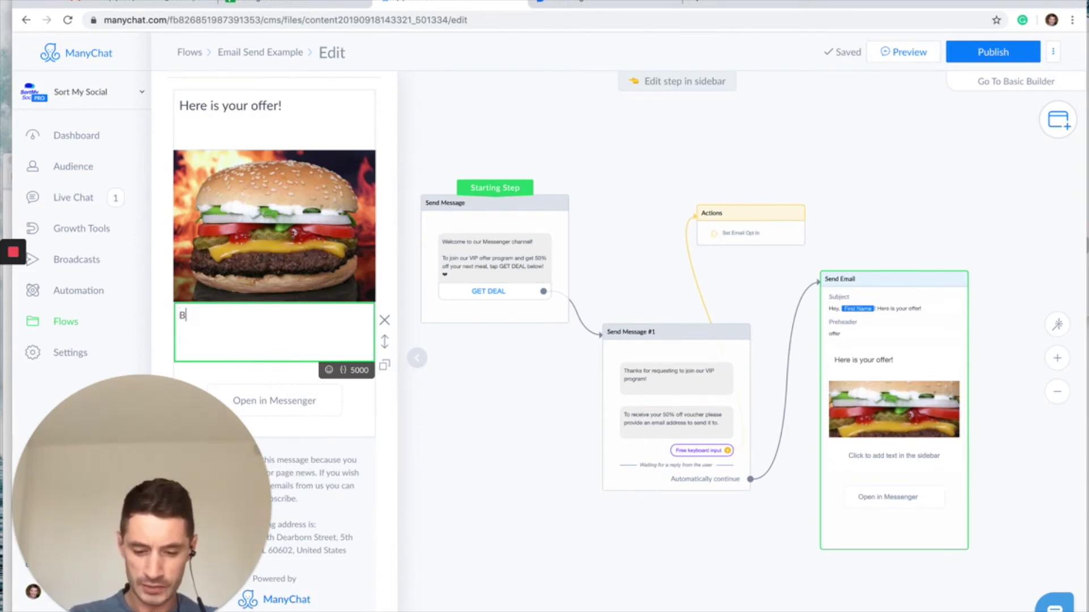
pyautogui.write('ring this in to')
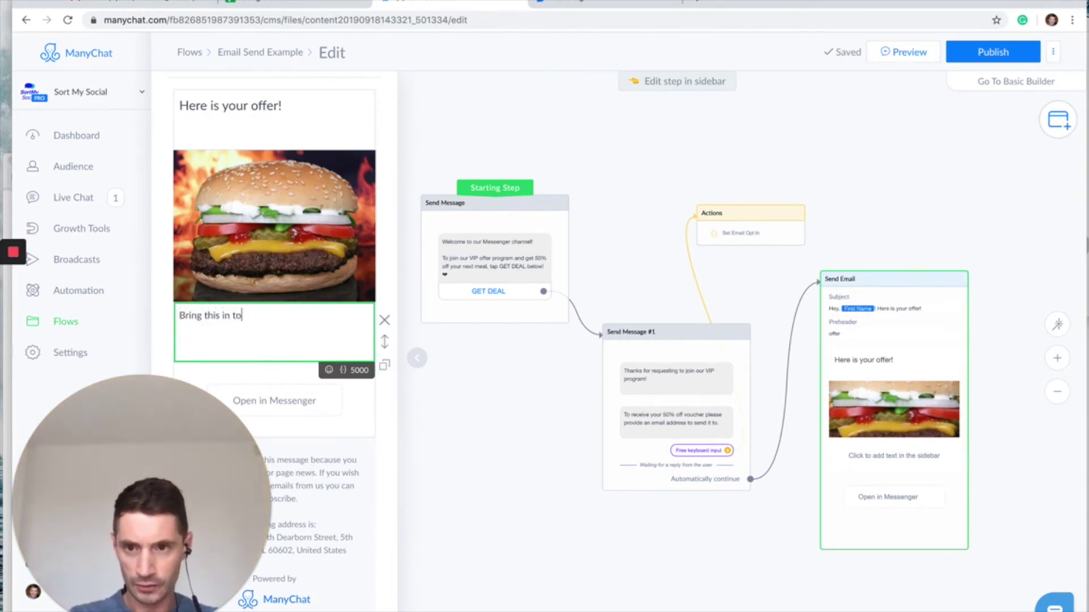
pyautogui.write(' redeem')
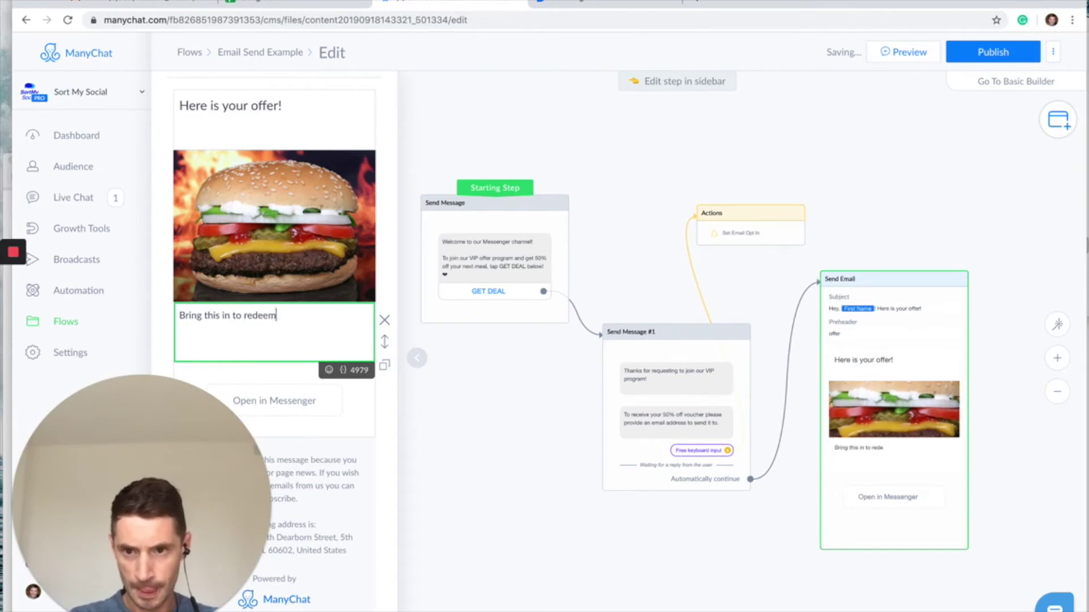
pyautogui.write(' at the restau')
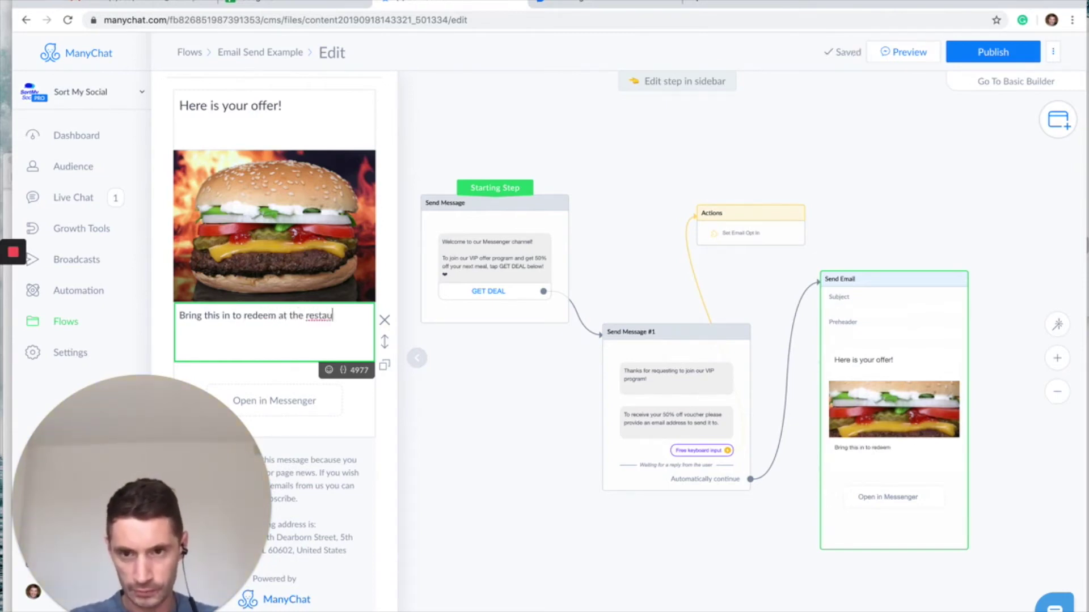
pyautogui.press('BackSpace')
pyautogui.write('uat')
pyautogui.write('nt')
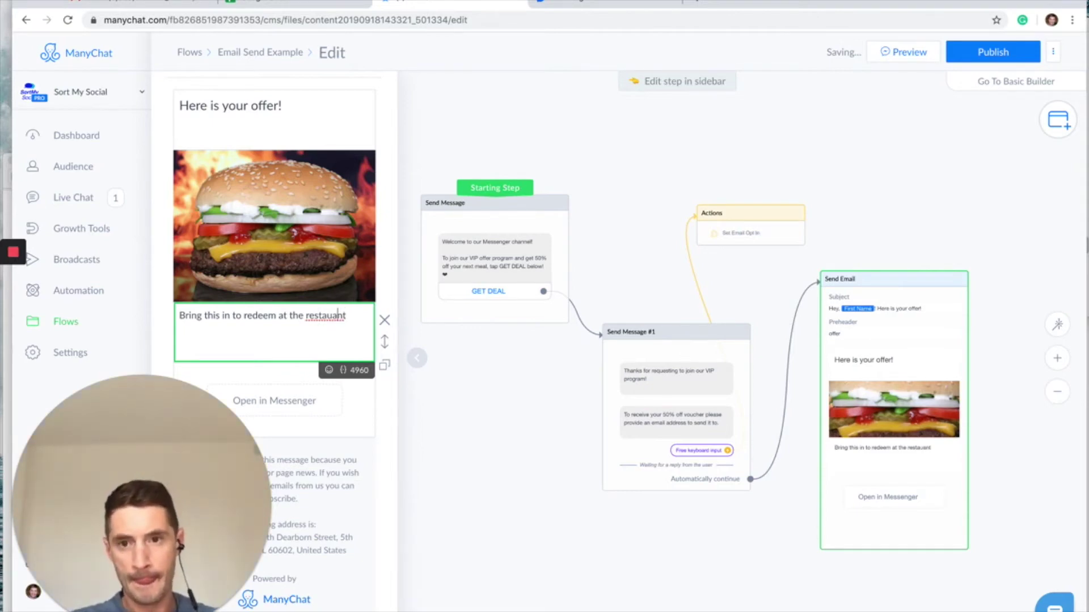
pyautogui.write('r')
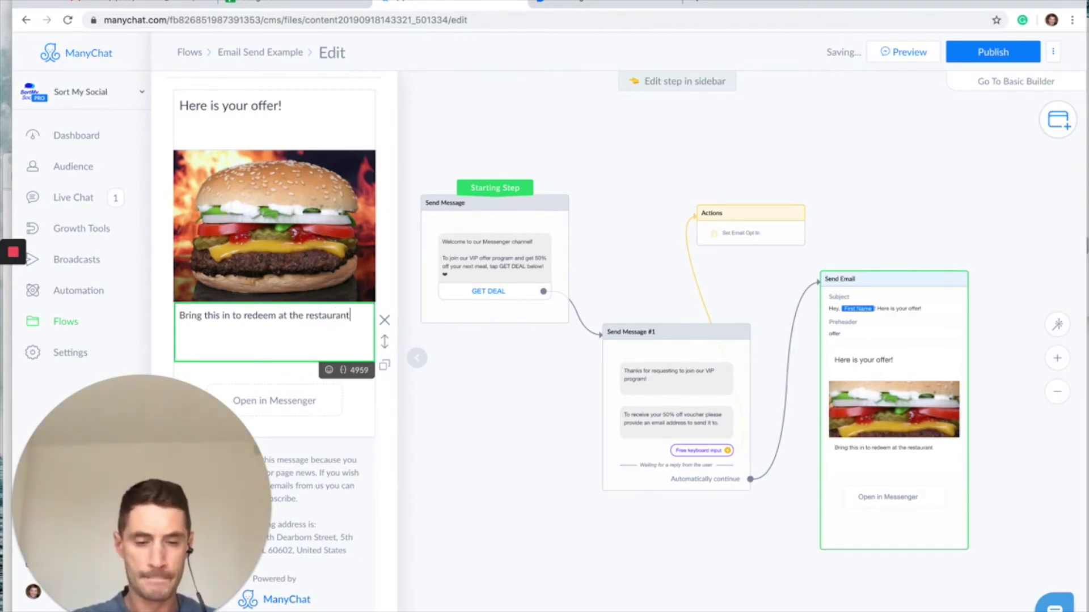
# Reword the text below the burger image to "Bring this email in to redeem at the restaurant."
pyautogui.click(204, 315)
pyautogui.write('email')
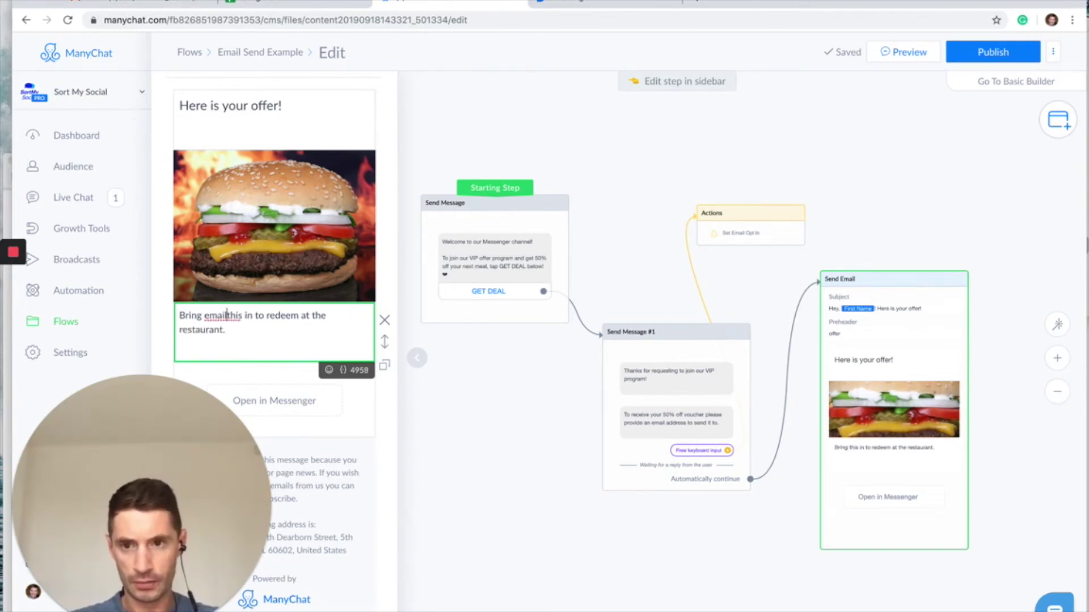
pyautogui.moveTo(246, 314); pyautogui.dragTo(229, 313)
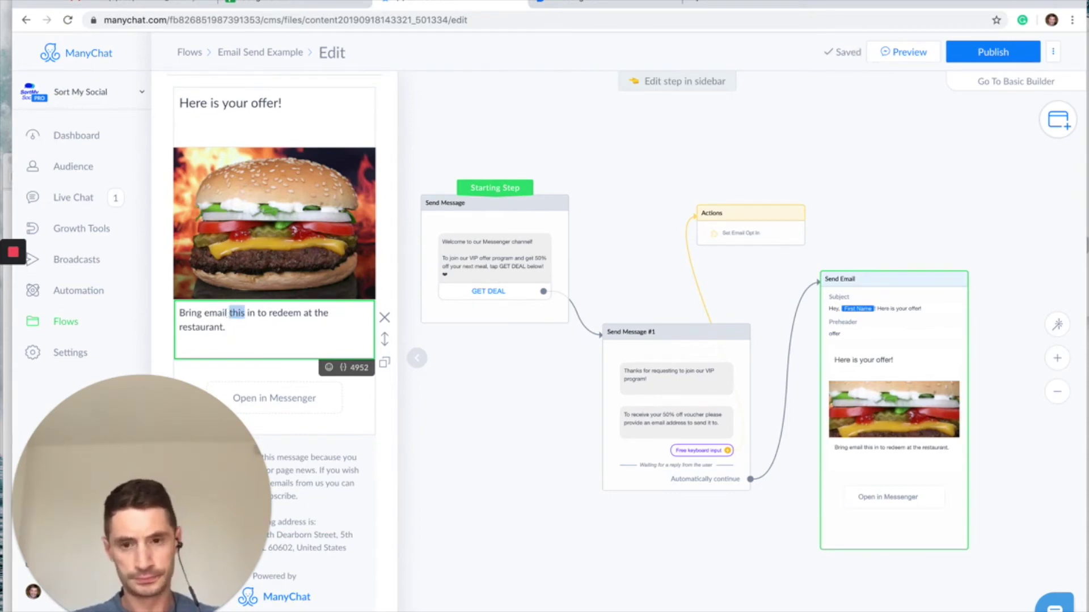
pyautogui.press('BackSpace')
pyautogui.write('this')
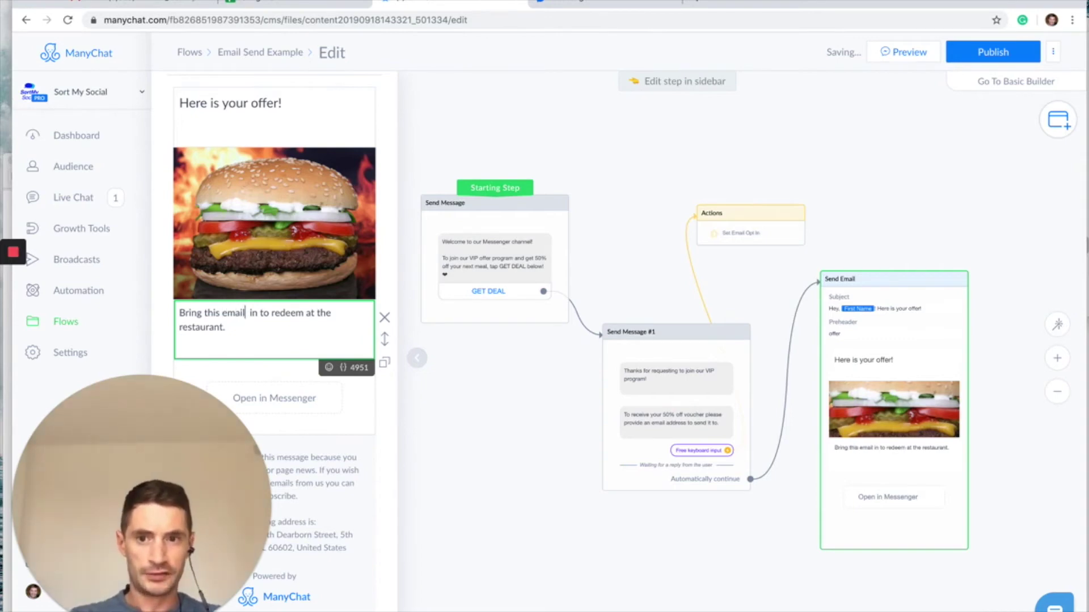
pyautogui.press('BackSpace')
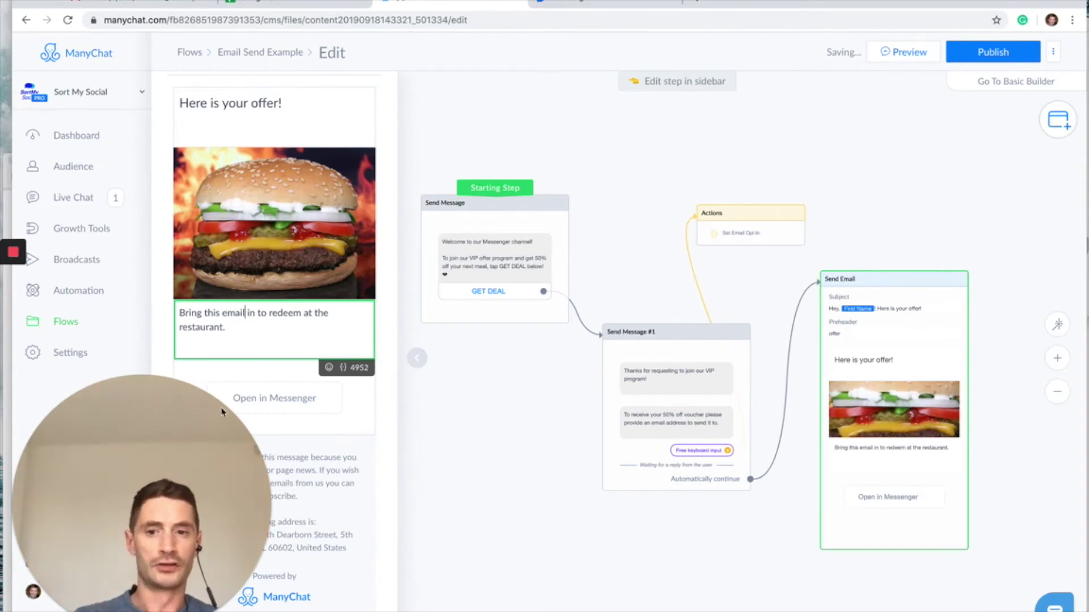
pyautogui.click(504, 437)
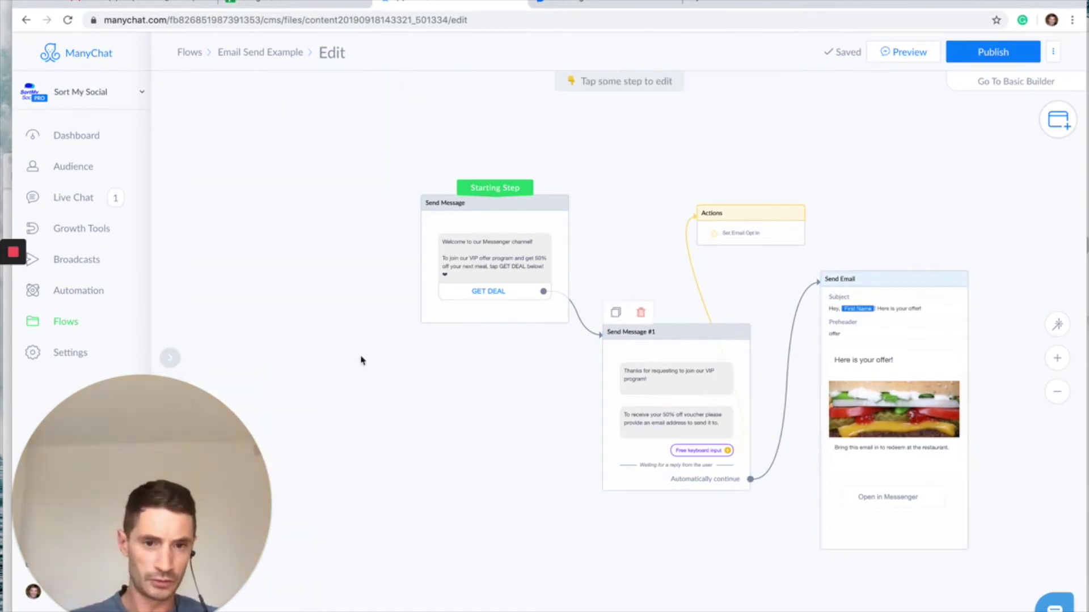
# Set the Send Email step's Open in Messenger button to send a new message
pyautogui.click(171, 358)
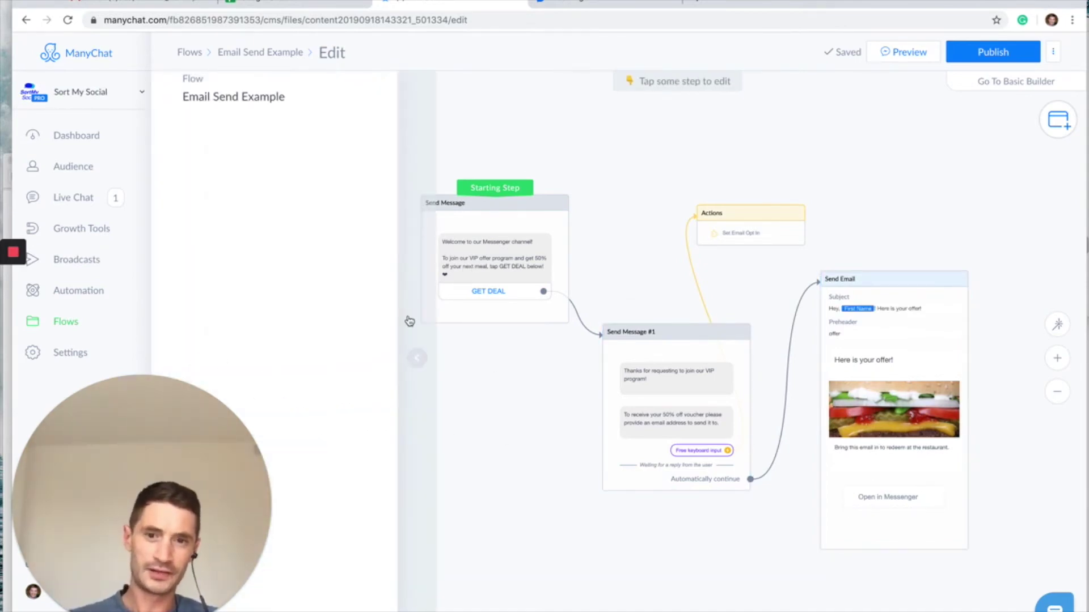
pyautogui.click(930, 481)
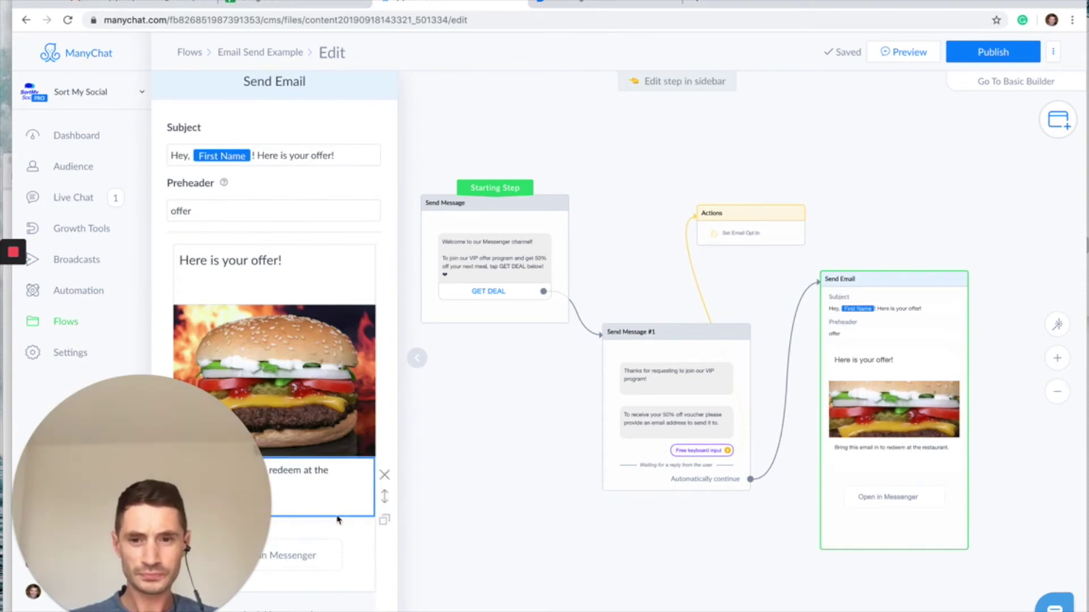
pyautogui.scroll(-5, 363, 454)
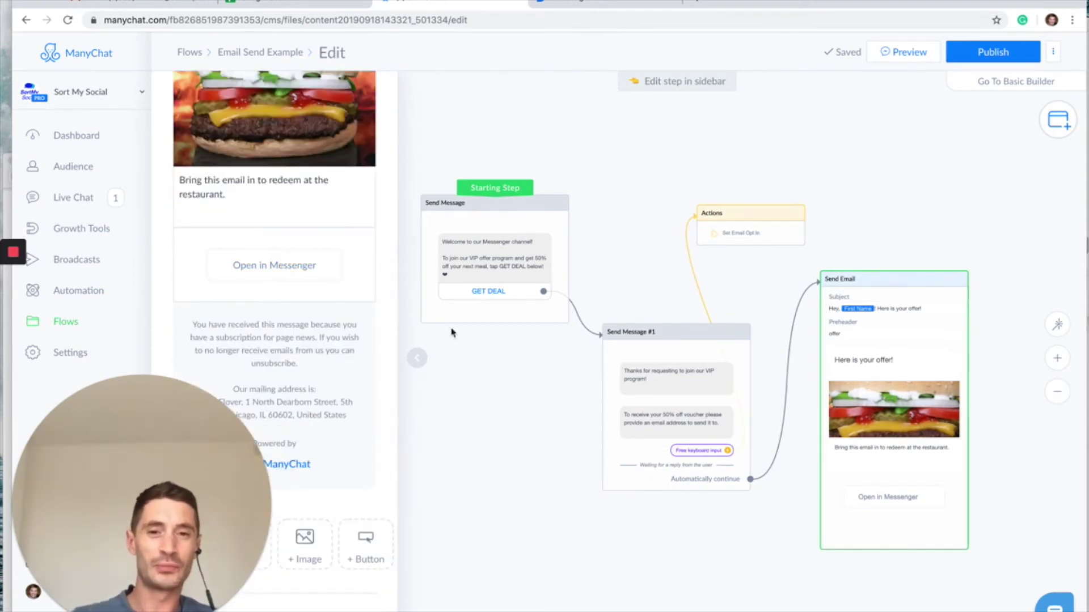
pyautogui.click(282, 278)
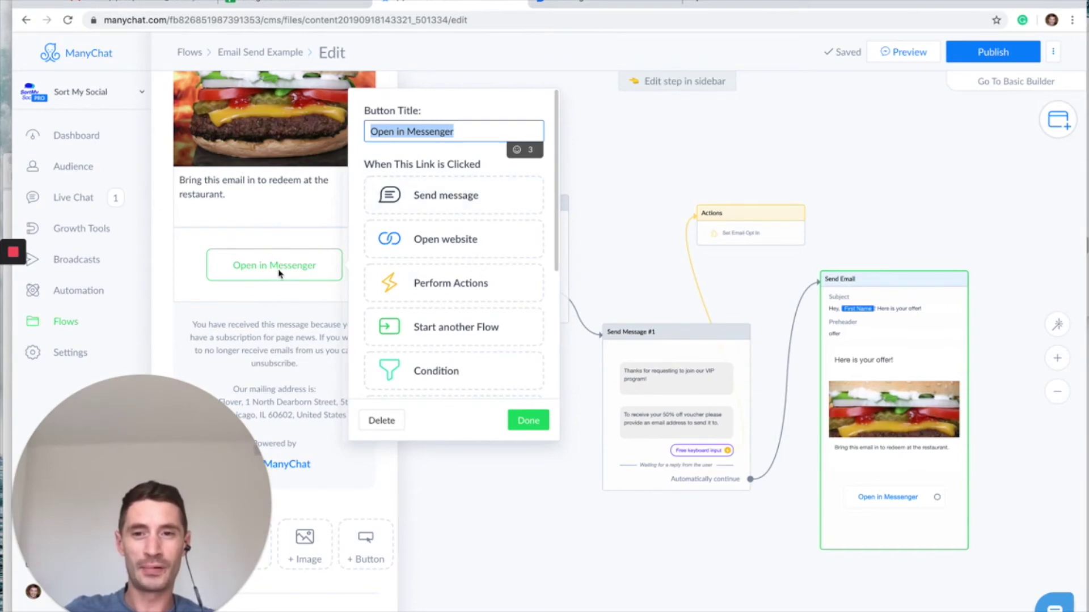
pyautogui.click(473, 204)
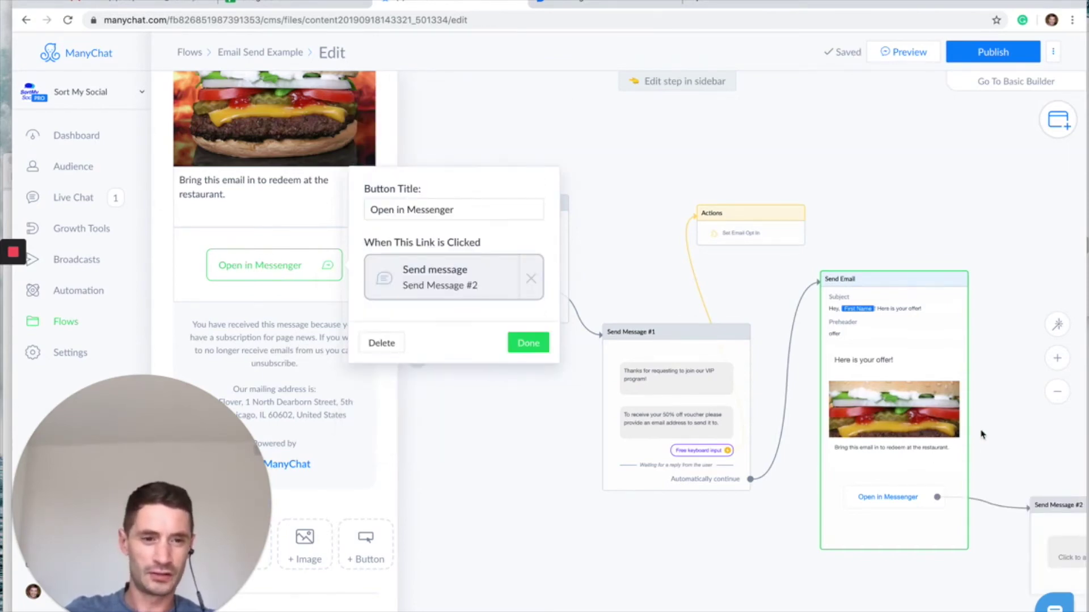
# Write "Are you ready to redeem this offer." in the empty message linked to the Open in Messenger button
pyautogui.moveTo(781, 355); pyautogui.dragTo(495, 210)
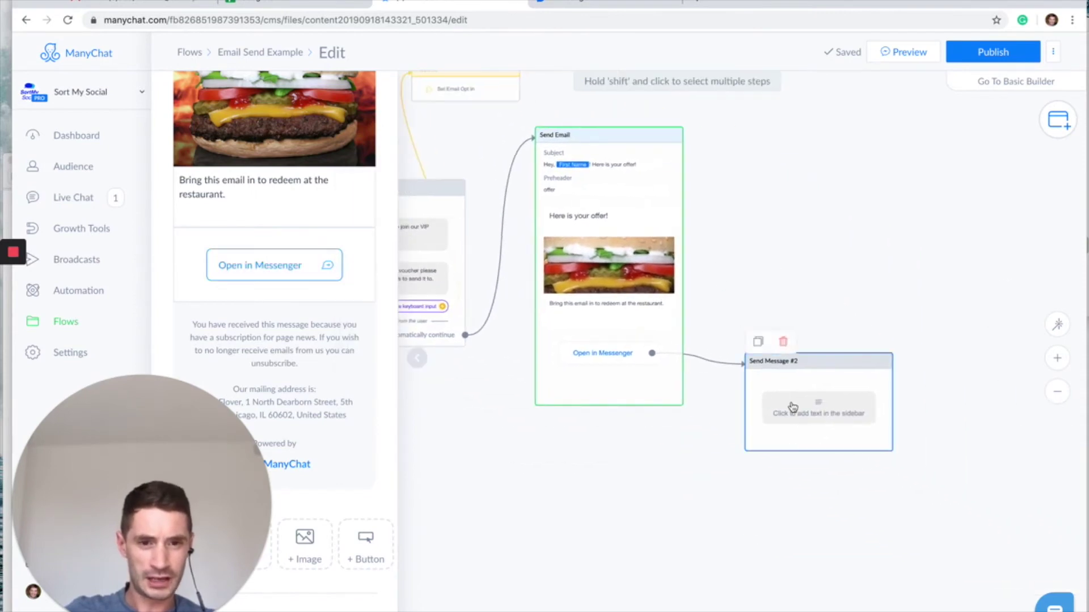
pyautogui.click(774, 408)
pyautogui.click(253, 136)
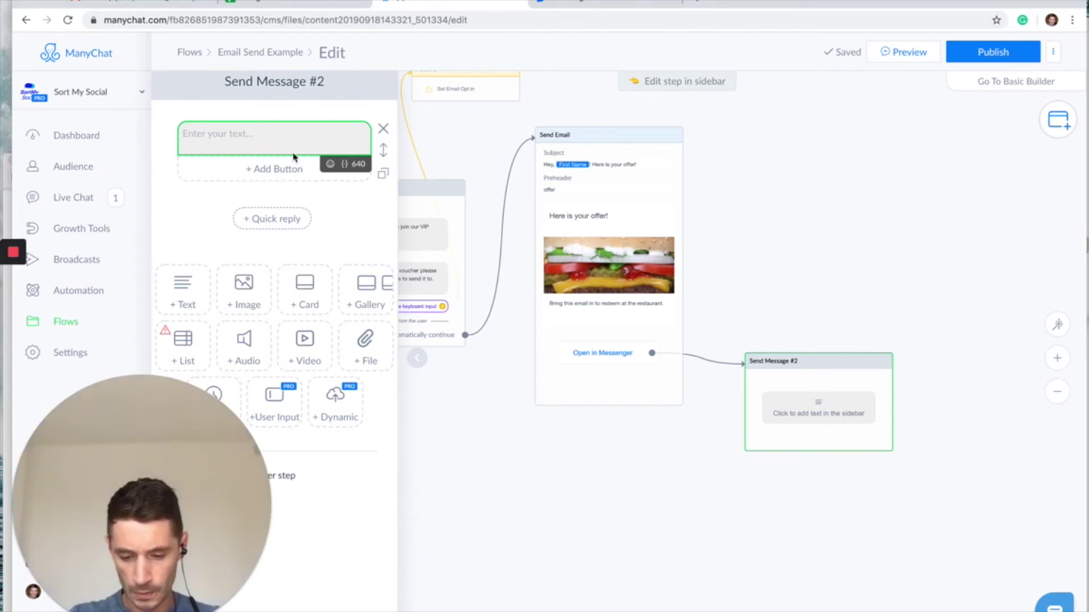
pyautogui.write('Are')
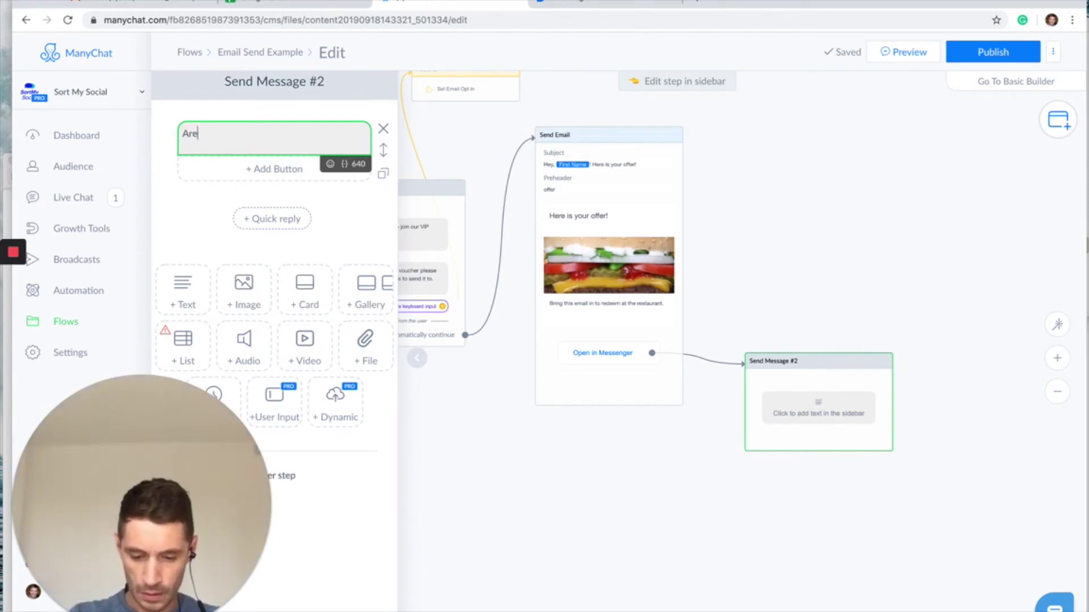
pyautogui.write(' you ready to ')
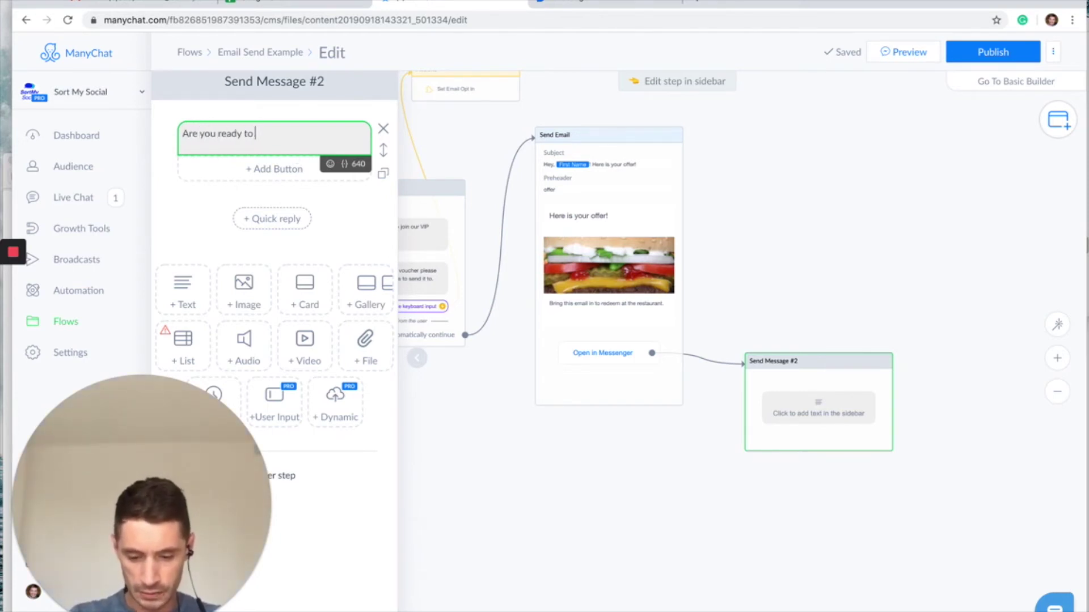
pyautogui.write('red')
pyautogui.press('BackSpace')
pyautogui.write('eem thus')
pyautogui.press('BackSpace')
pyautogui.press('BackSpace')
pyautogui.write('is offer.')
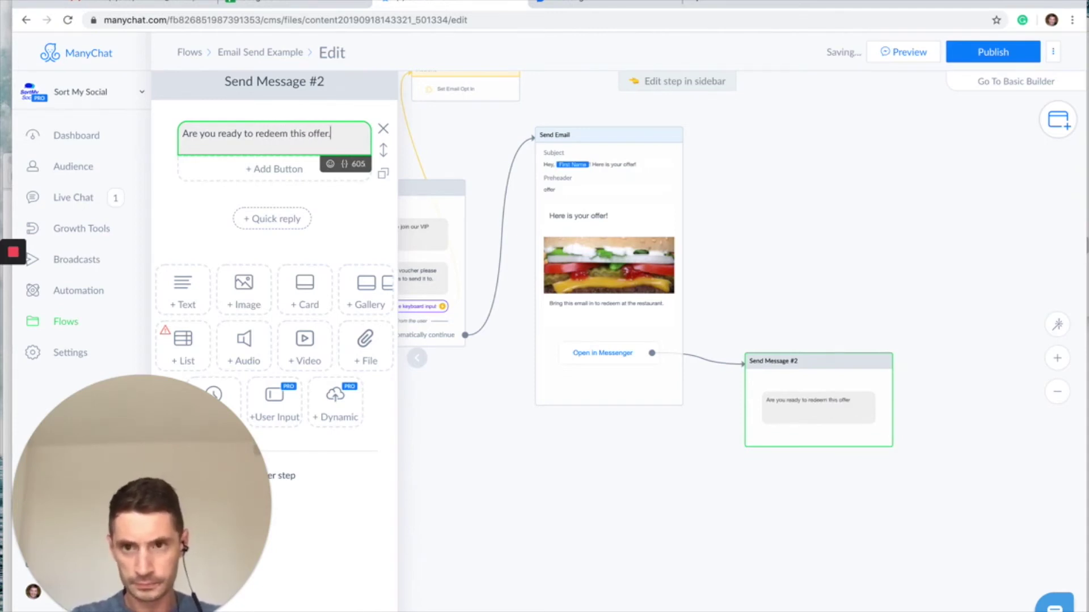
# Add a second paragraph to the redemption message: "Once you redeem this offer it will no longer be valid."
pyautogui.press('Return')
pyautogui.press('Return')
pyautogui.write('One')
pyautogui.write('e you')
pyautogui.write(' redee')
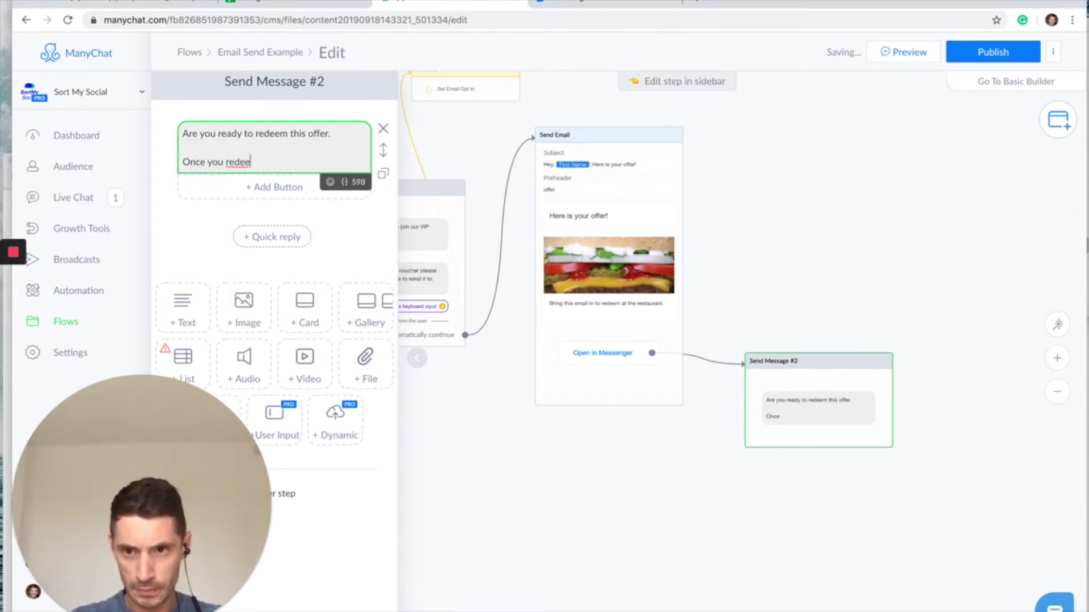
pyautogui.write('m this offer')
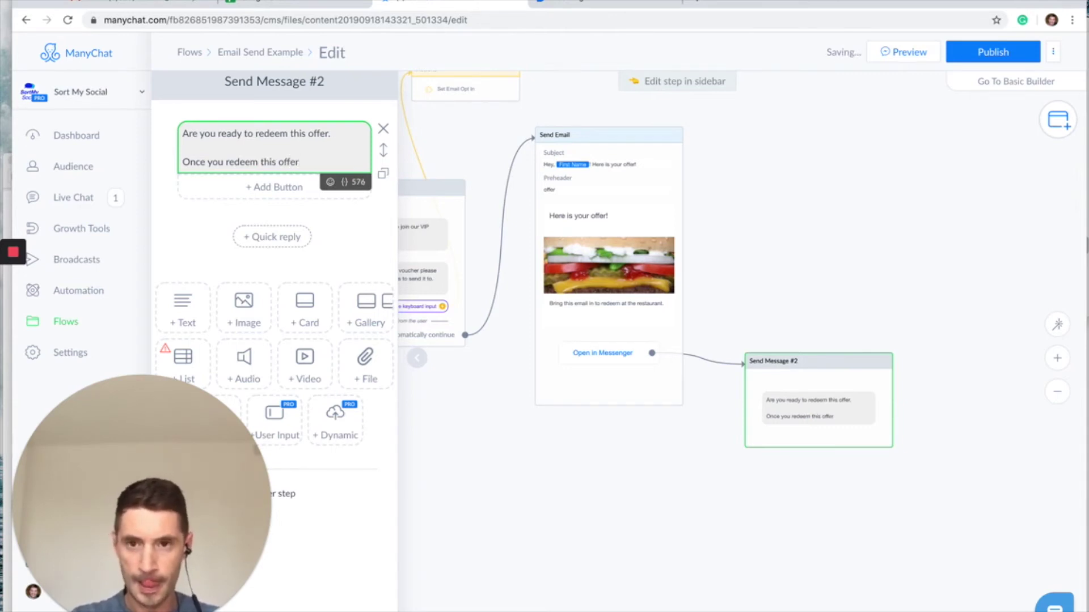
pyautogui.write(' it')
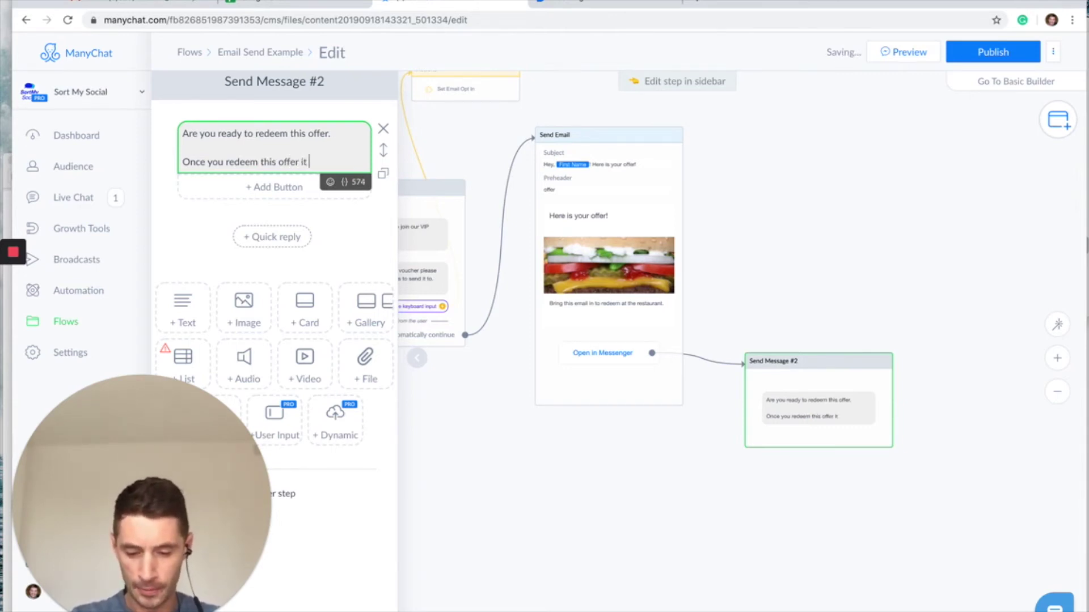
pyautogui.write(' will no longer be valid.')
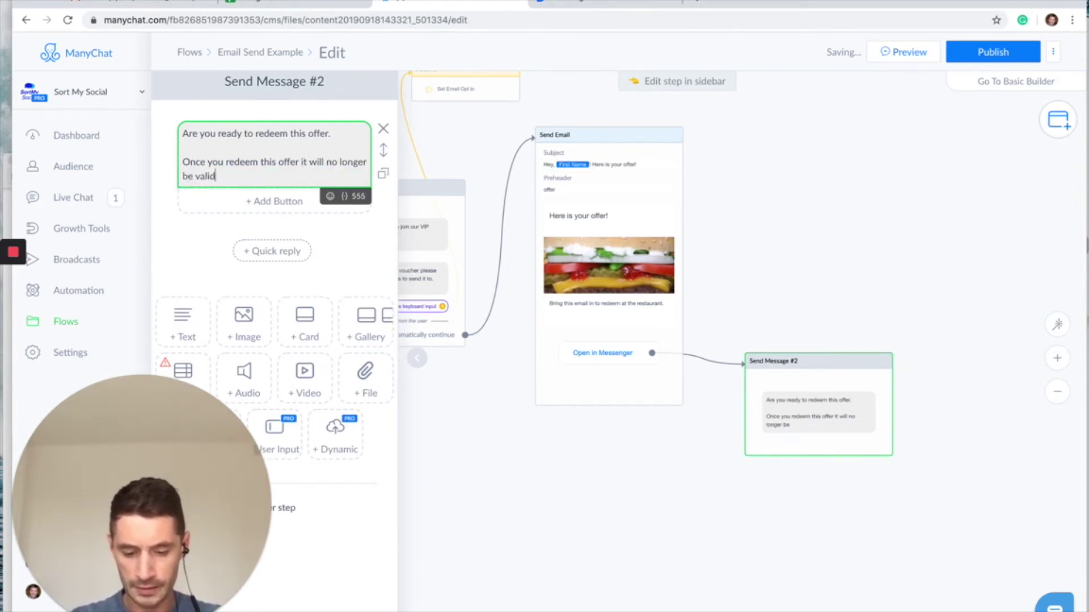
# Add a third paragraph reading "Make sure have shown this message to your server before you tap REDEEM NOW"
pyautogui.press('Return')
pyautogui.press('Return')
pyautogui.write('Make sure you ar')
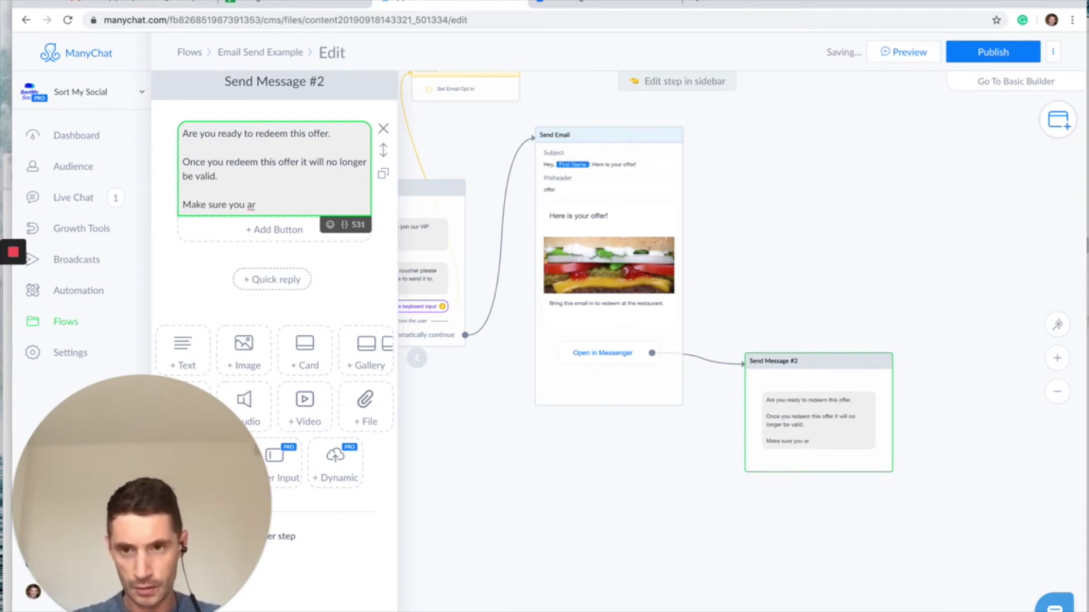
pyautogui.press('BackSpace')
pyautogui.press('BackSpace')
pyautogui.press('BackSpace')
pyautogui.press('BackSpace')
pyautogui.press('BackSpace')
pyautogui.press('BackSpace')
pyautogui.write('have')
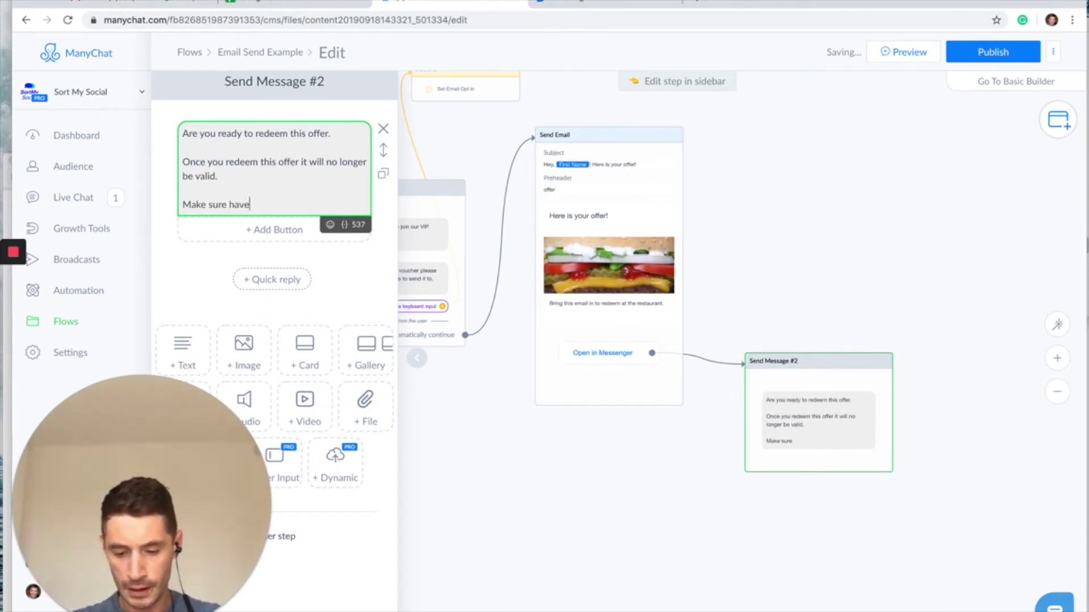
pyautogui.write(' shown this me')
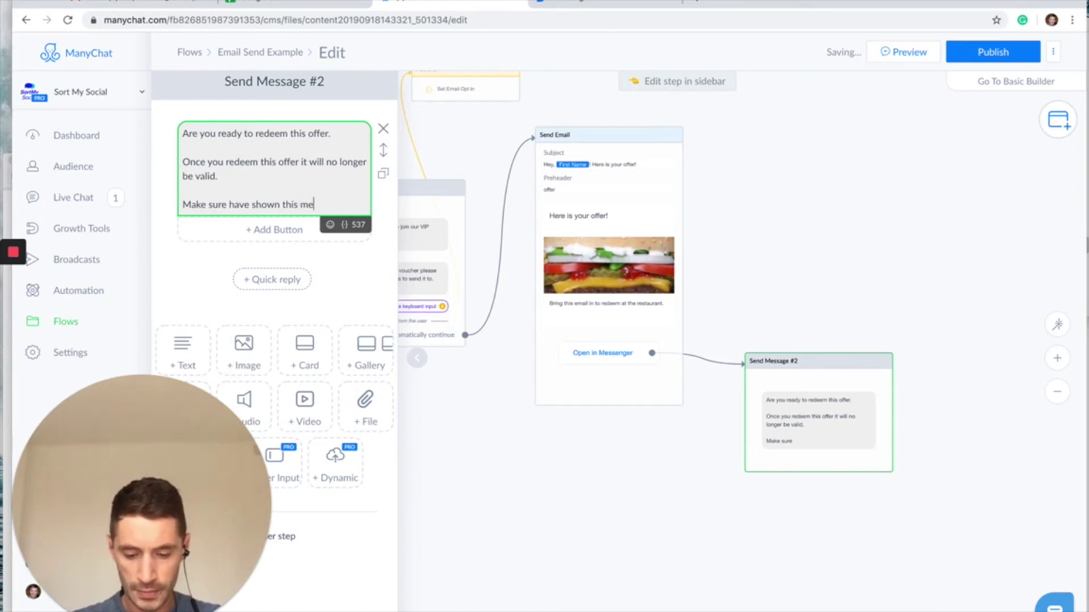
pyautogui.write('ssage')
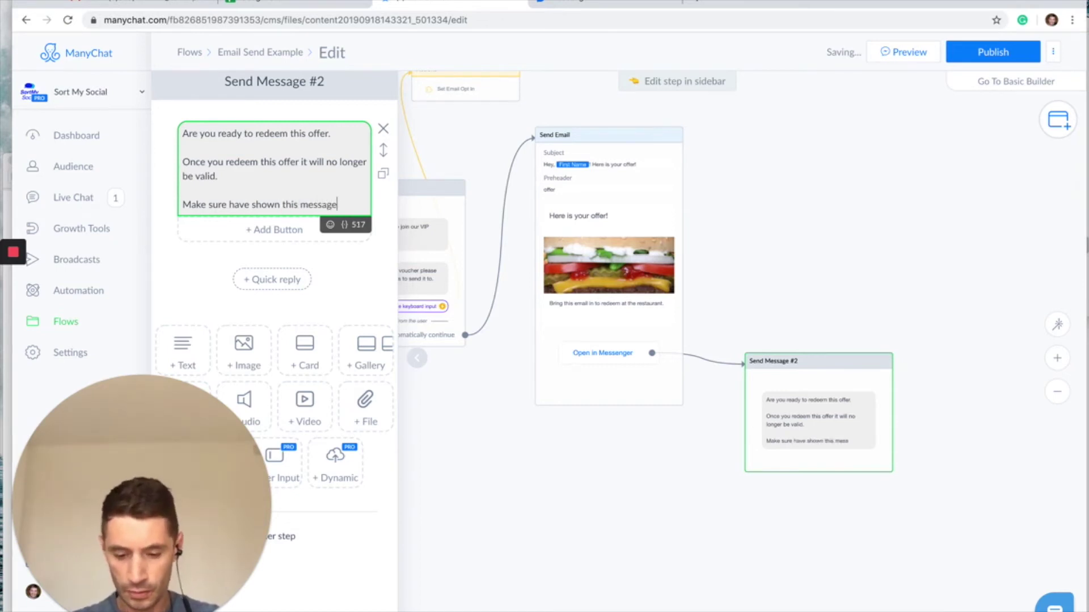
pyautogui.write(' to your server before')
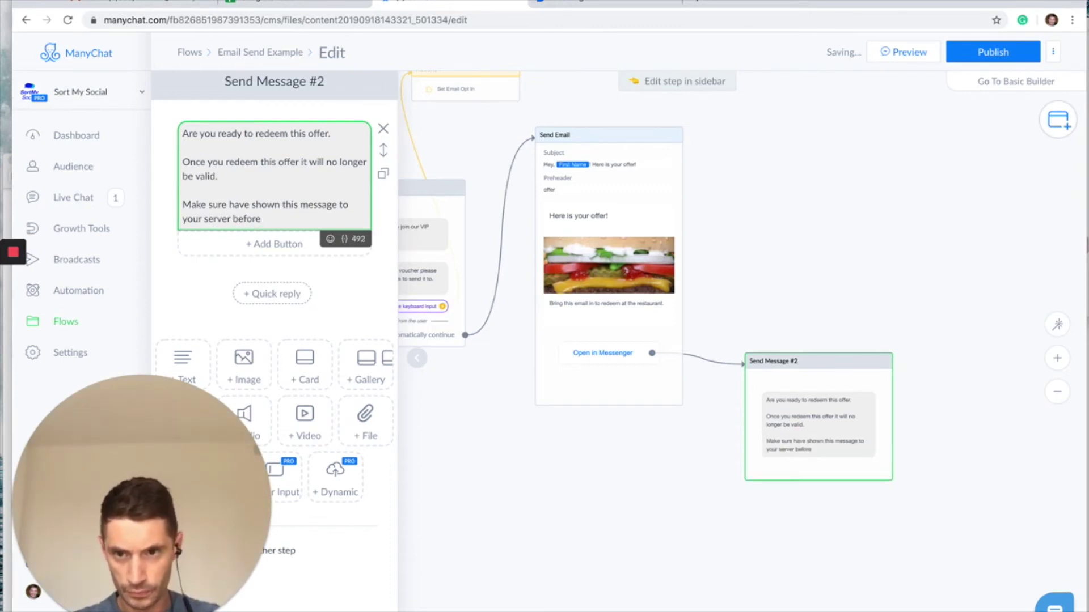
pyautogui.write(' you tap')
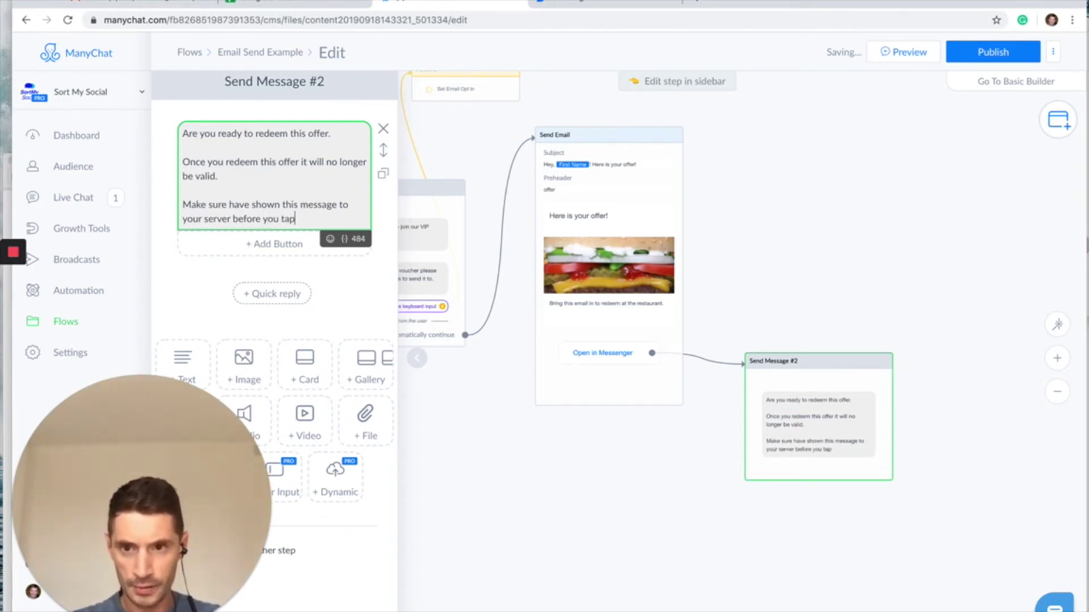
pyautogui.write(' REDE')
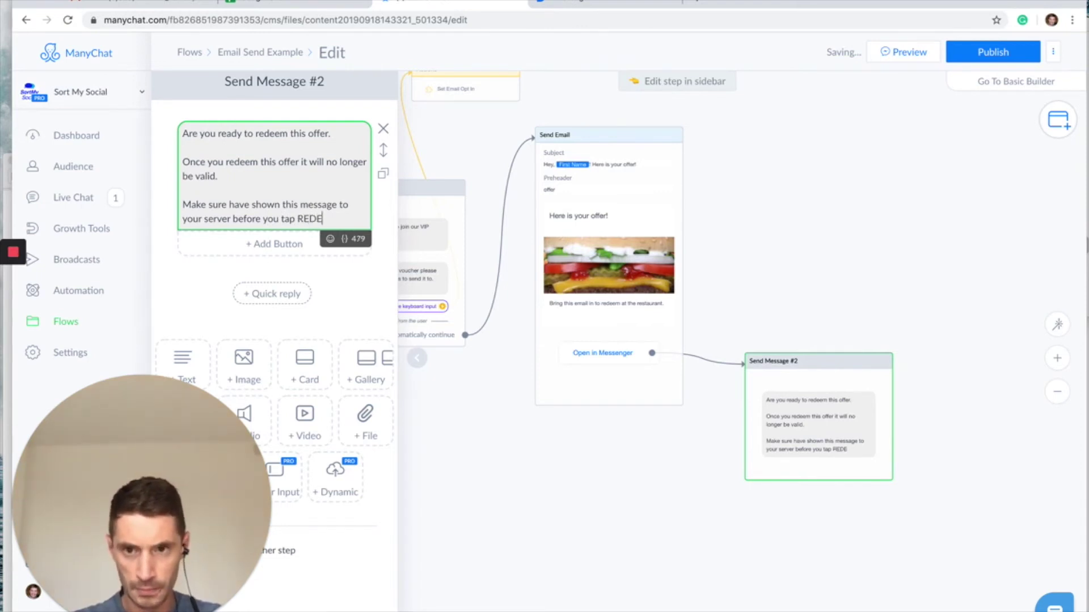
pyautogui.write('EM NOW')
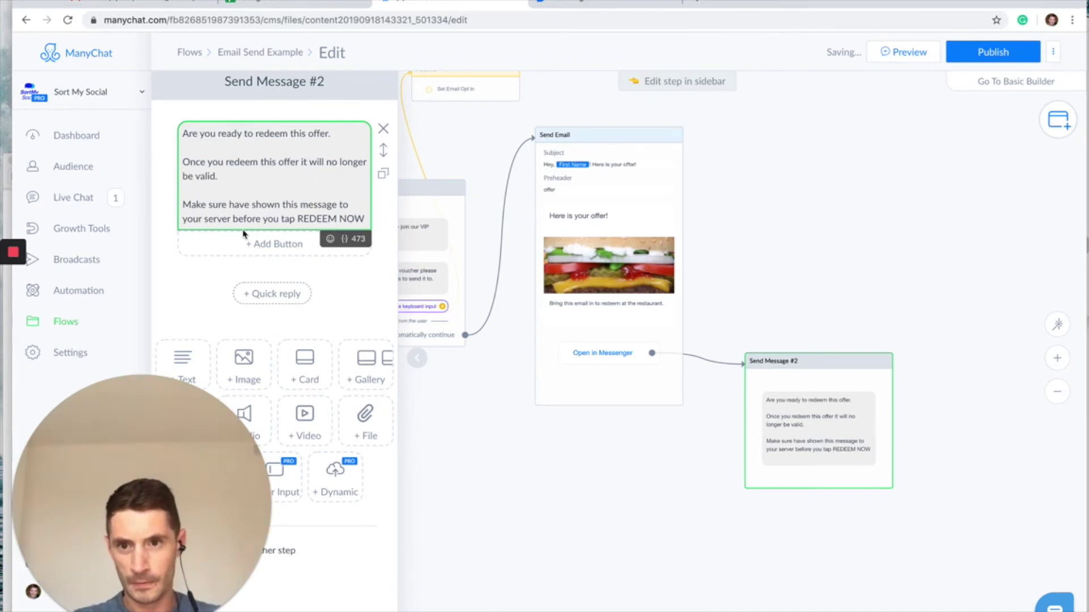
# Add a button titled REDEEM NOW to the redemption message, without assigning it an action
pyautogui.click(262, 245)
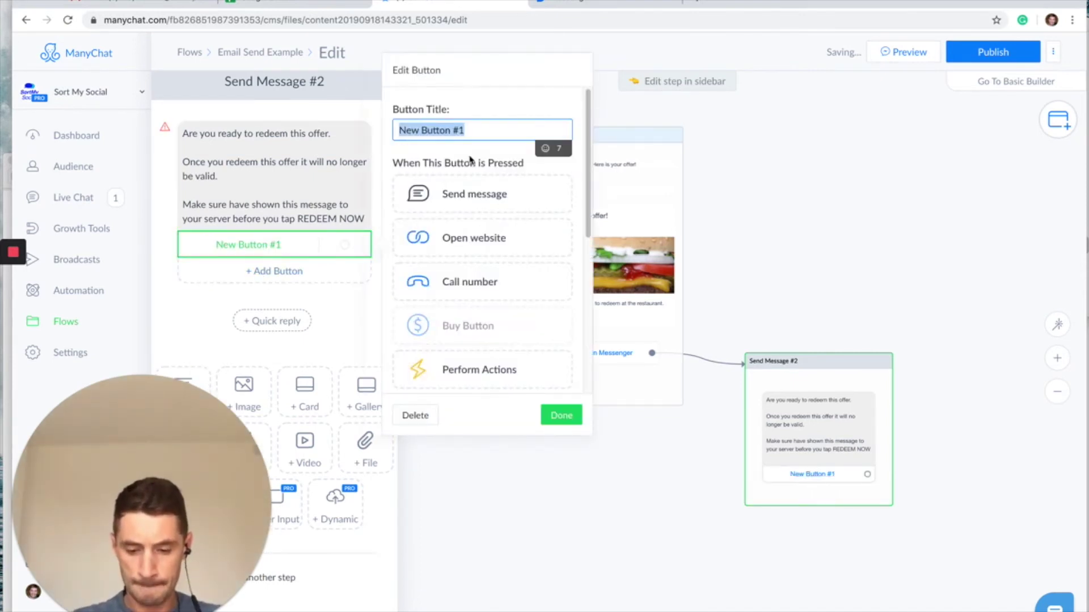
pyautogui.write('REDEEM NOW')
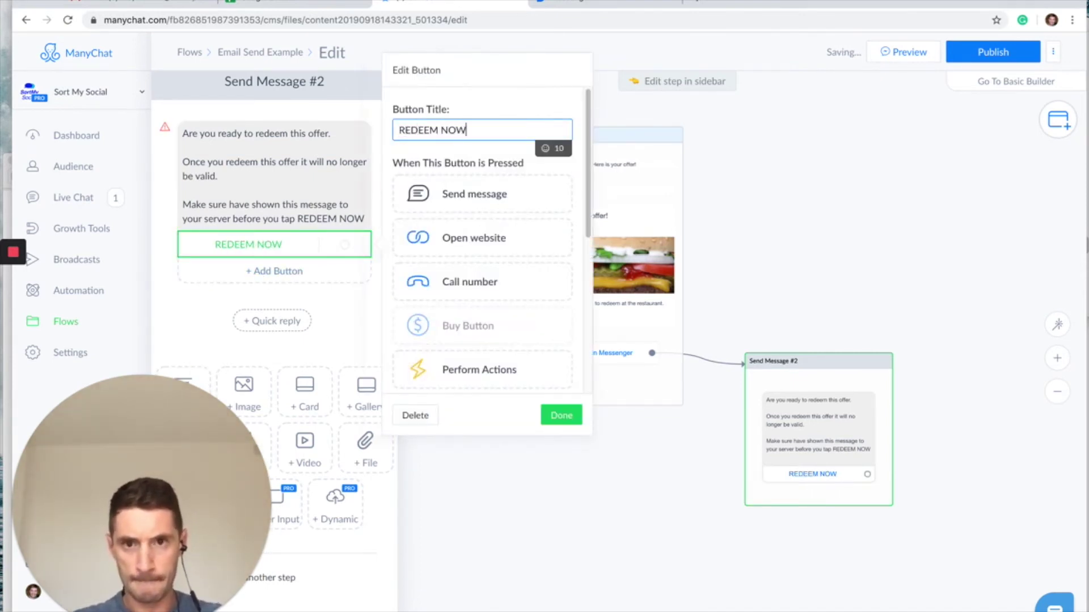
pyautogui.click(553, 427)
# Connect the REDEEM NOW button to a new Send Message step and open that step's text block for editing
pyautogui.moveTo(635, 486)
pyautogui.mouseDown()
pyautogui.moveTo(751, 503)
pyautogui.moveTo(641, 493)
pyautogui.mouseUp()
pyautogui.scroll(-3, 751, 504)
pyautogui.scroll(5, 752, 503)
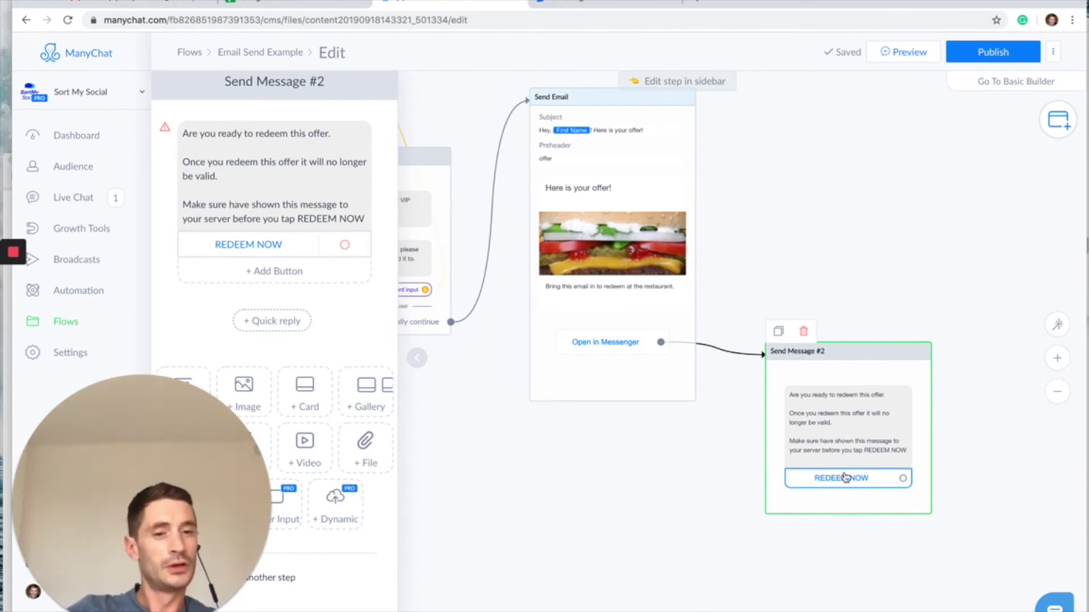
pyautogui.scroll(3, 867, 461)
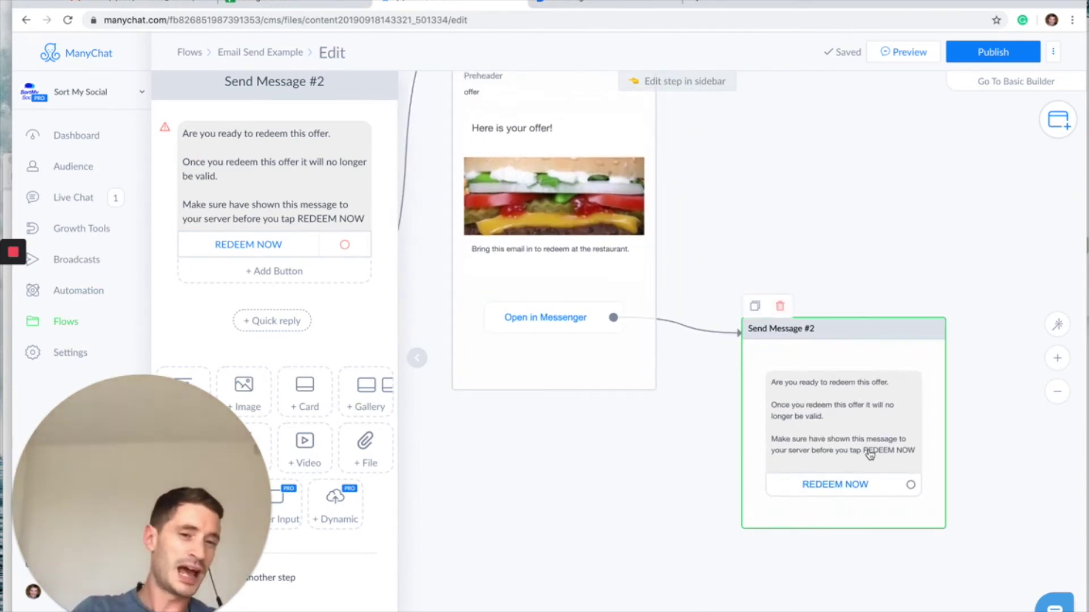
pyautogui.moveTo(668, 507); pyautogui.dragTo(546, 464)
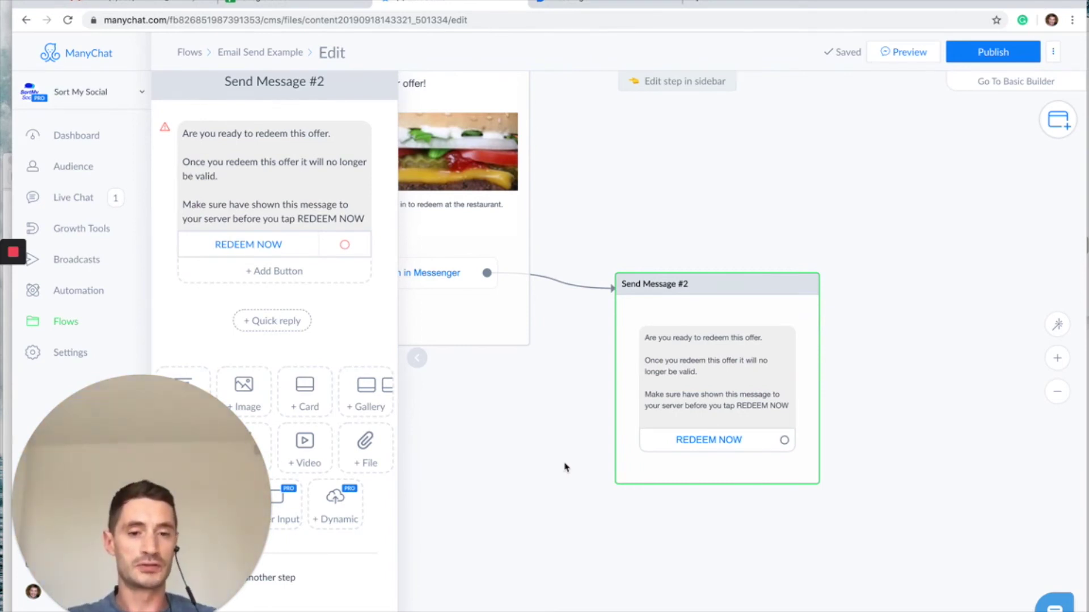
pyautogui.scroll(-1, 561, 472)
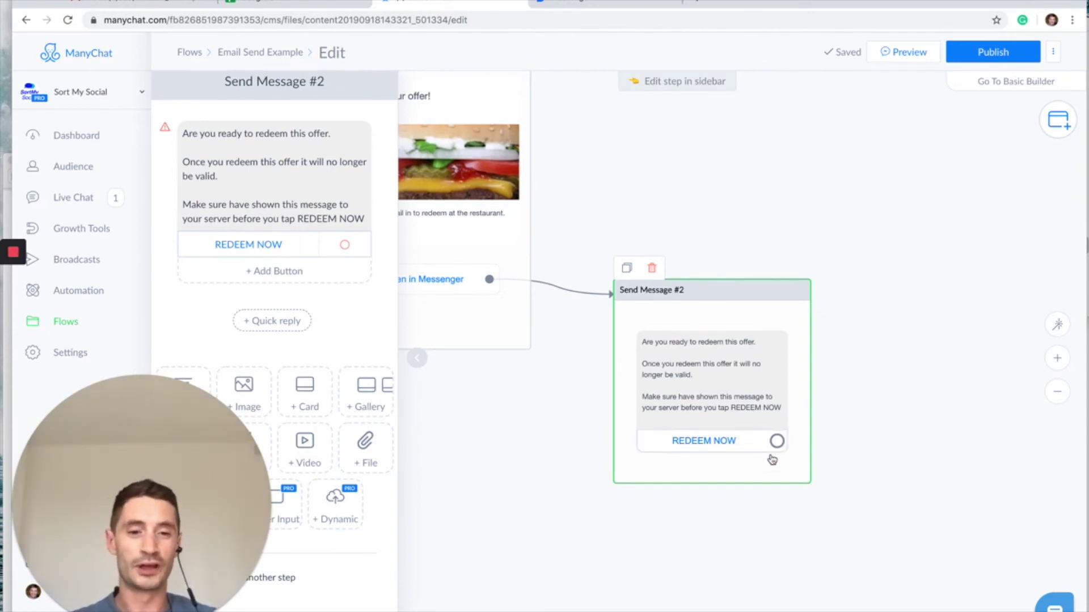
pyautogui.moveTo(777, 442); pyautogui.dragTo(916, 484)
pyautogui.click(952, 291)
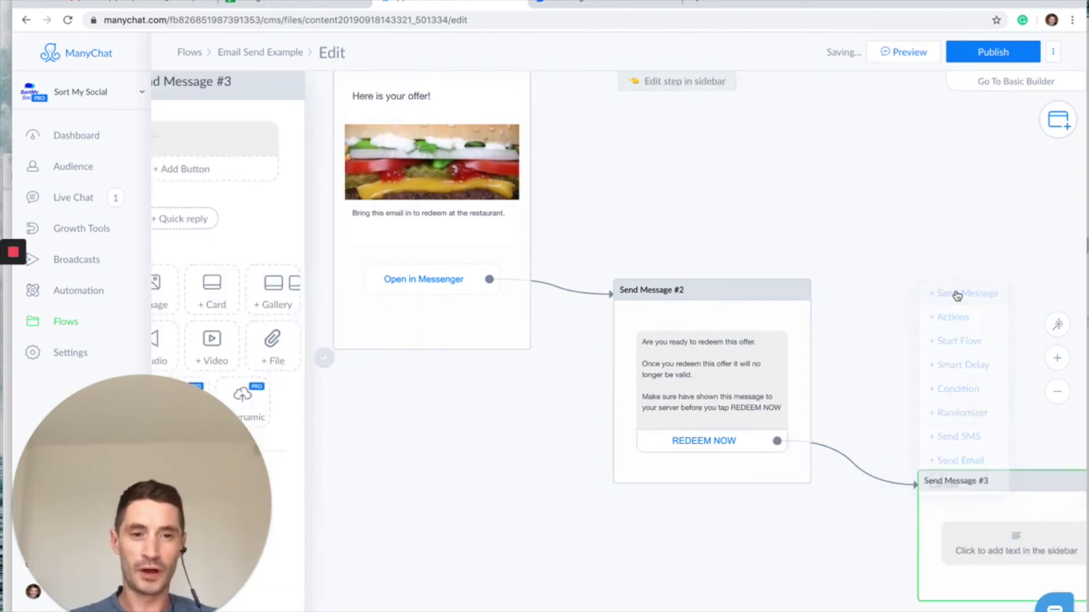
pyautogui.click(231, 130)
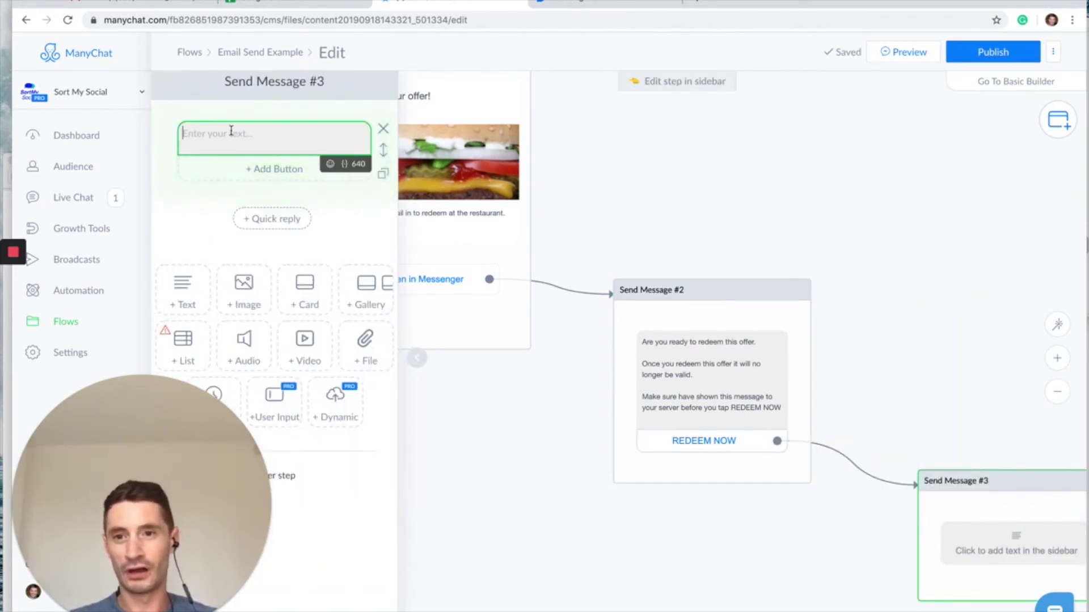
# Write the first paragraph of Send Message #3: "Thanks for redeeming, look out for more offers coming soon!"
pyautogui.write('Thanks ')
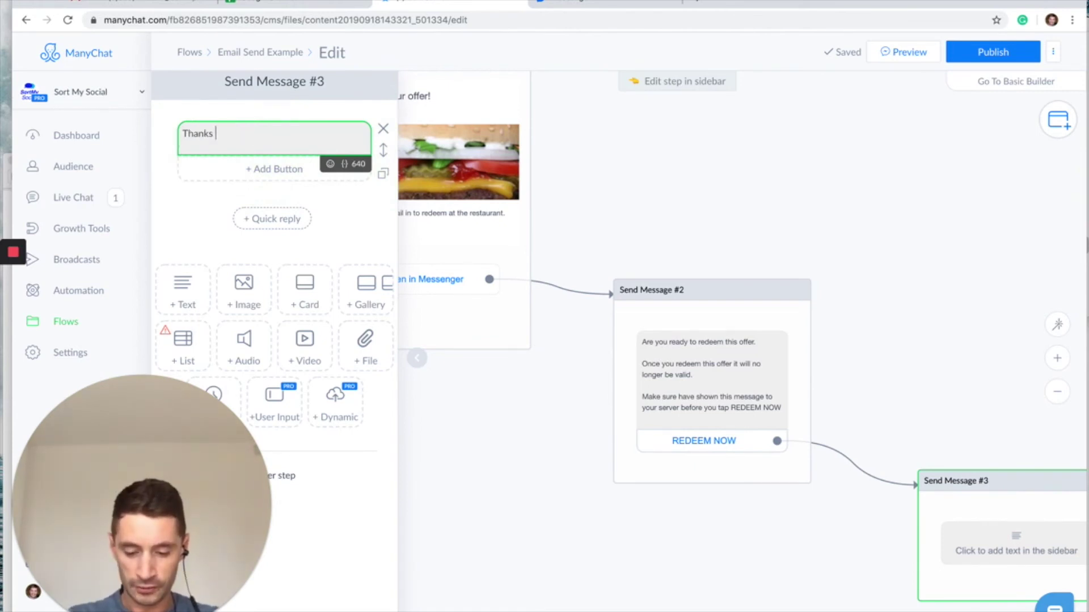
pyautogui.write('for redeemin')
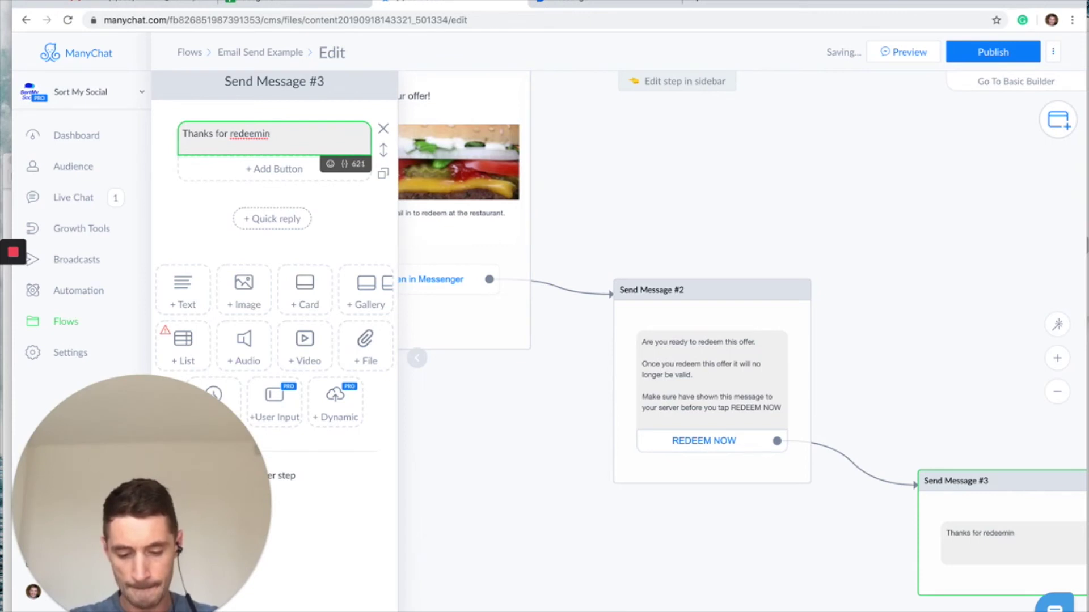
pyautogui.write('g, look out for mor')
pyautogui.press('BackSpace')
pyautogui.write('e offers com')
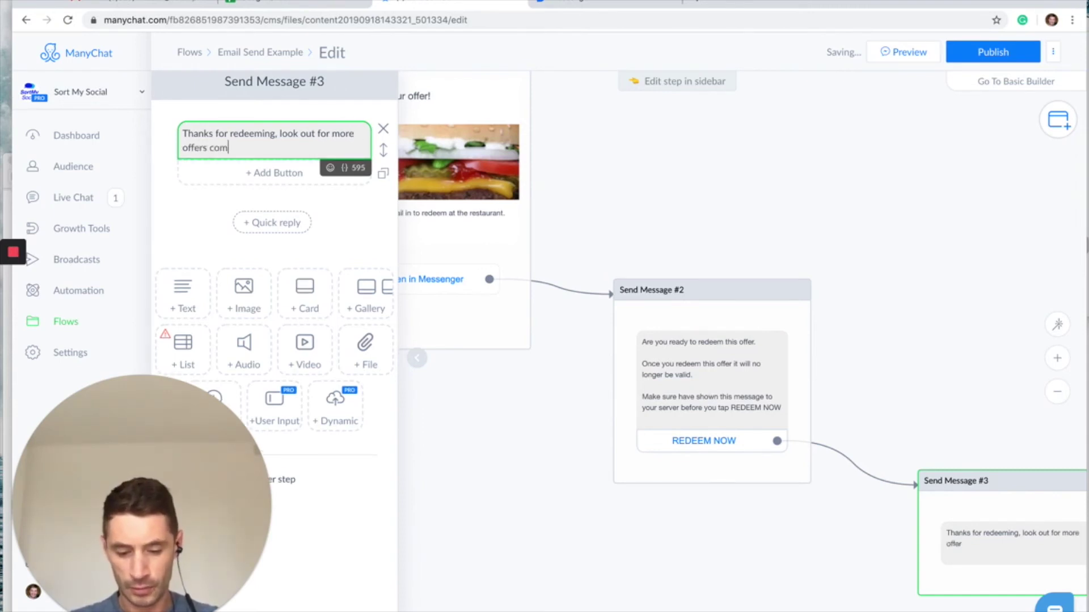
pyautogui.write('ing soon!')
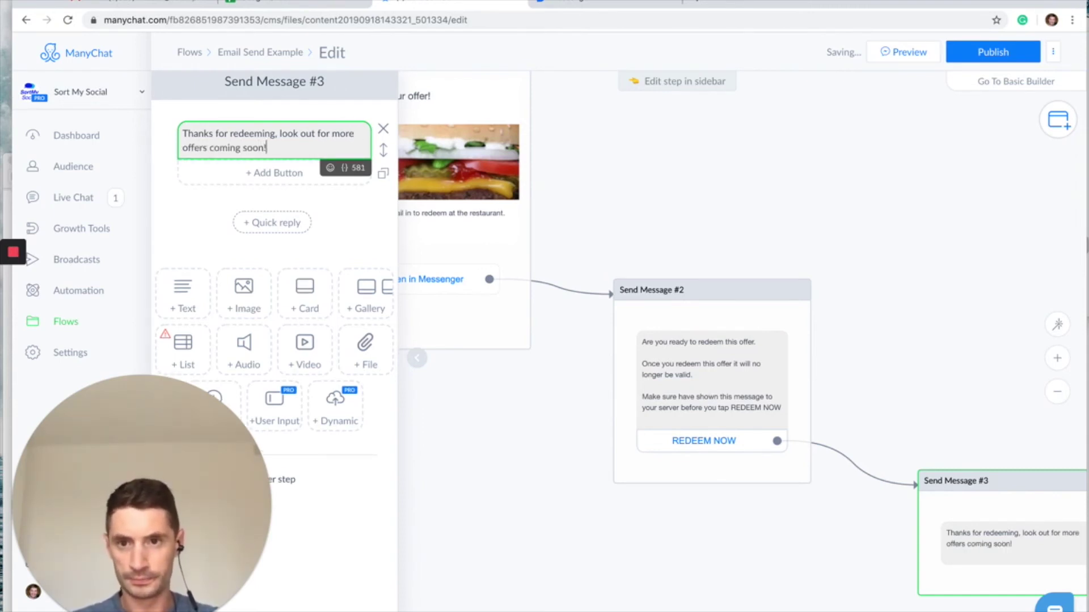
# Add a second paragraph to the thank-you message: "Please give us a review, it means a lot!"
pyautogui.press('Return')
pyautogui.press('Return')
pyautogui.write('Please give us a review')
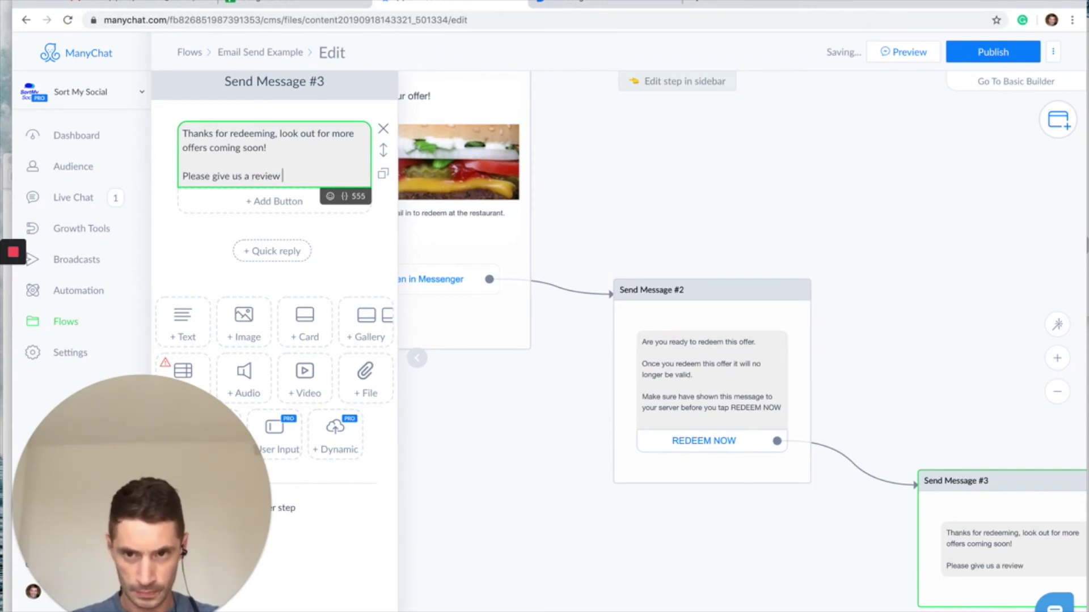
pyautogui.write(', it means a lot!')
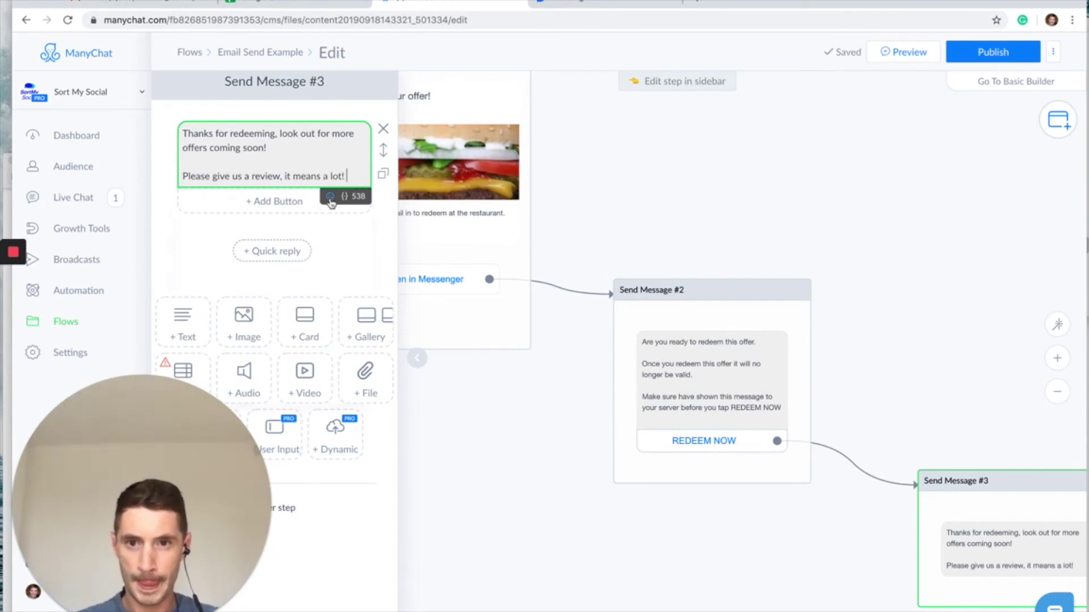
# Insert a red heart emoji at the end of the review request in the thank-you message
pyautogui.click(330, 196)
pyautogui.click(338, 230)
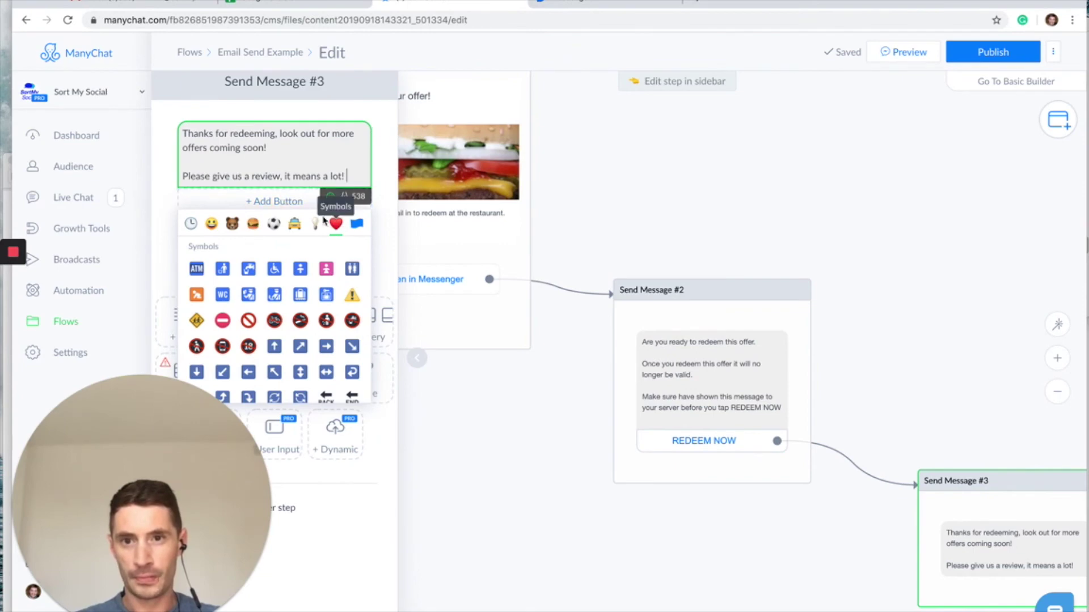
pyautogui.scroll(15, 250, 289)
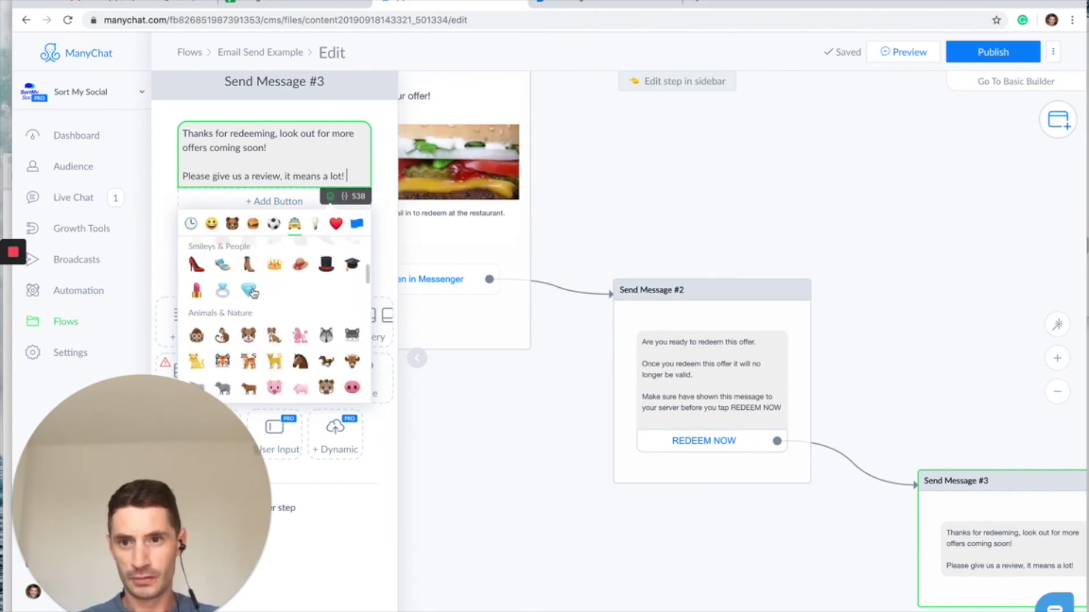
pyautogui.click(196, 269)
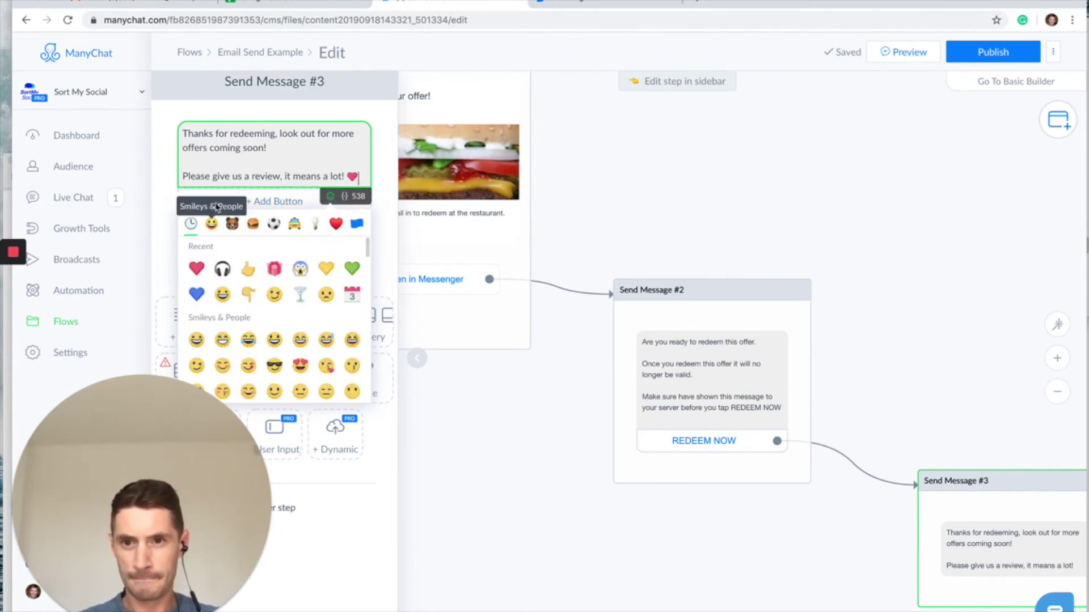
pyautogui.click(260, 159)
# Add a button titled Leave Review to the thank-you message
pyautogui.click(283, 201)
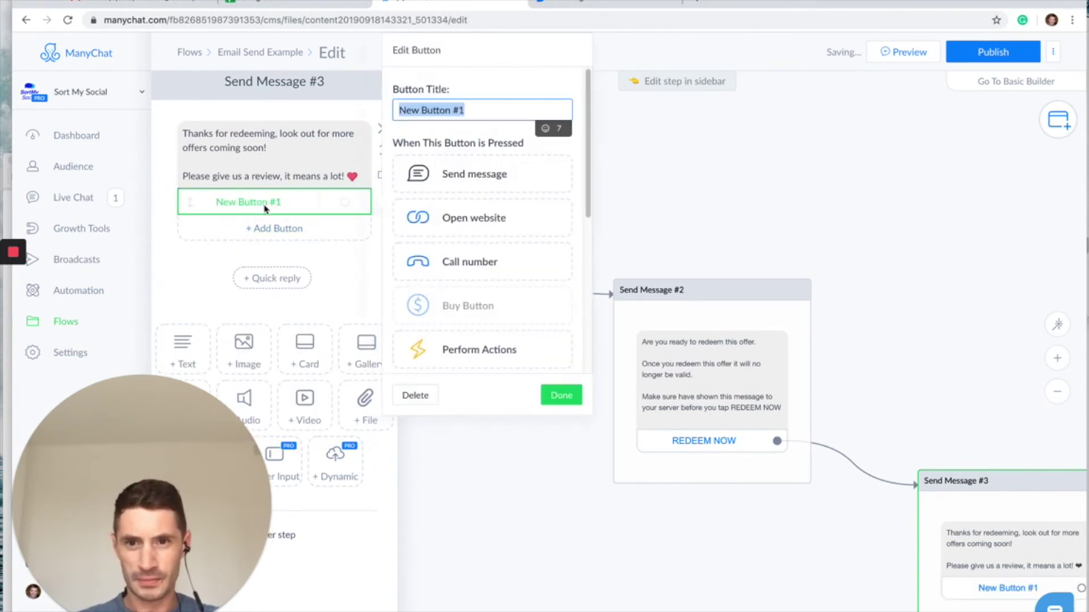
pyautogui.write('Leave')
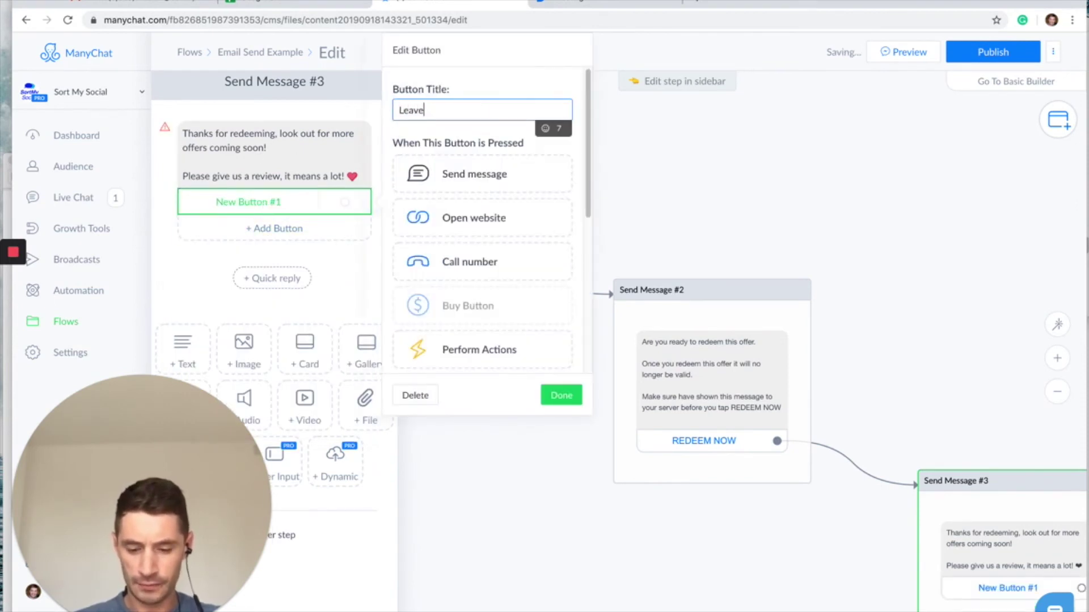
pyautogui.write(' Review')
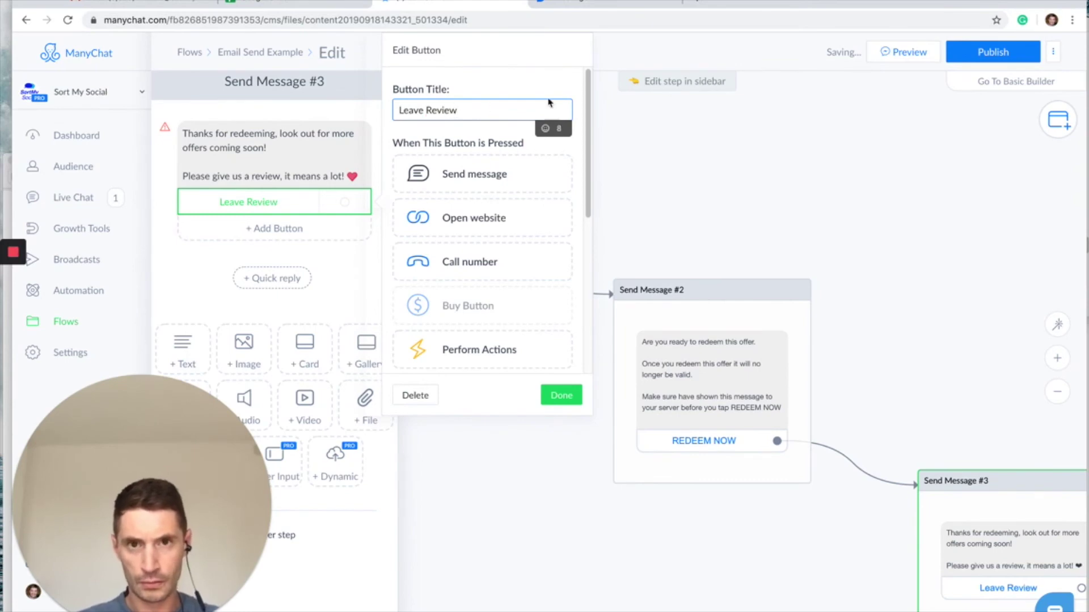
# Search the web for trip advisor in the other browser page, open the TripAdvisor site and copy its web address
pyautogui.click(698, 3)
pyautogui.write('trip a')
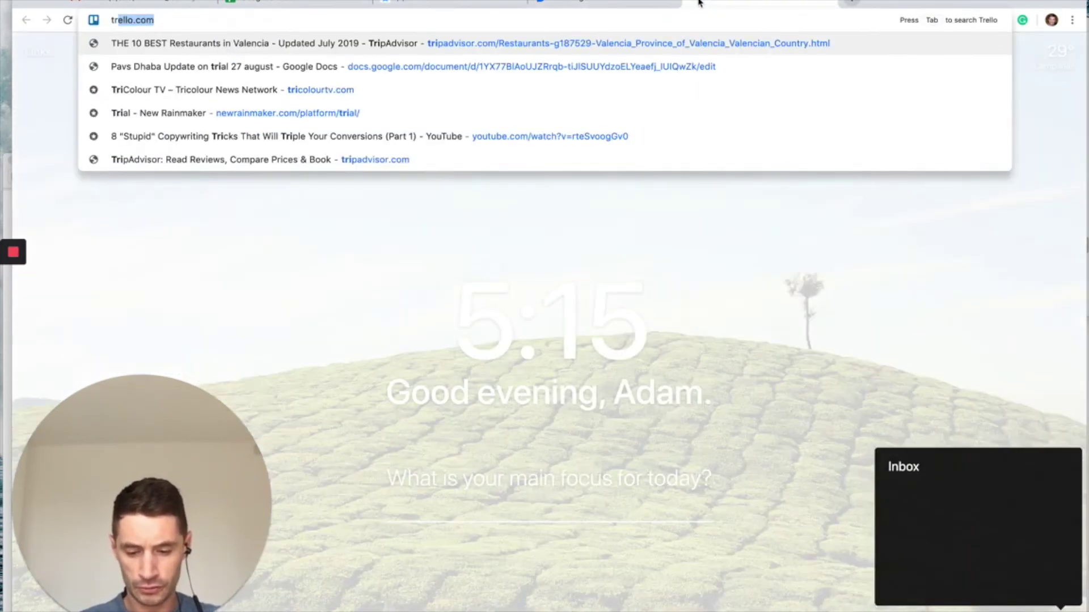
pyautogui.write('dvisor')
pyautogui.press('Return')
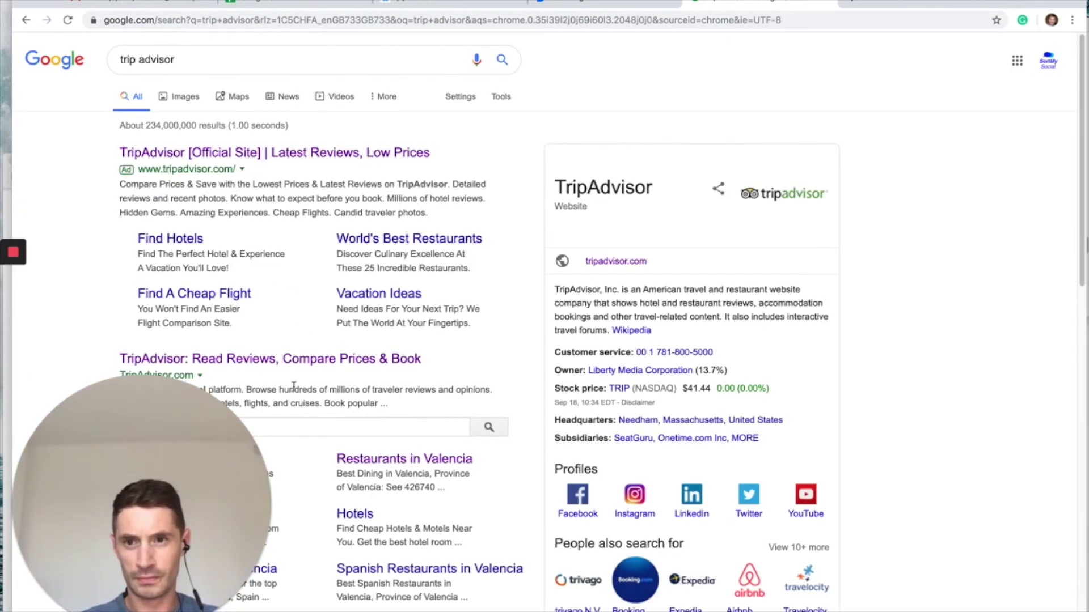
pyautogui.click(346, 359)
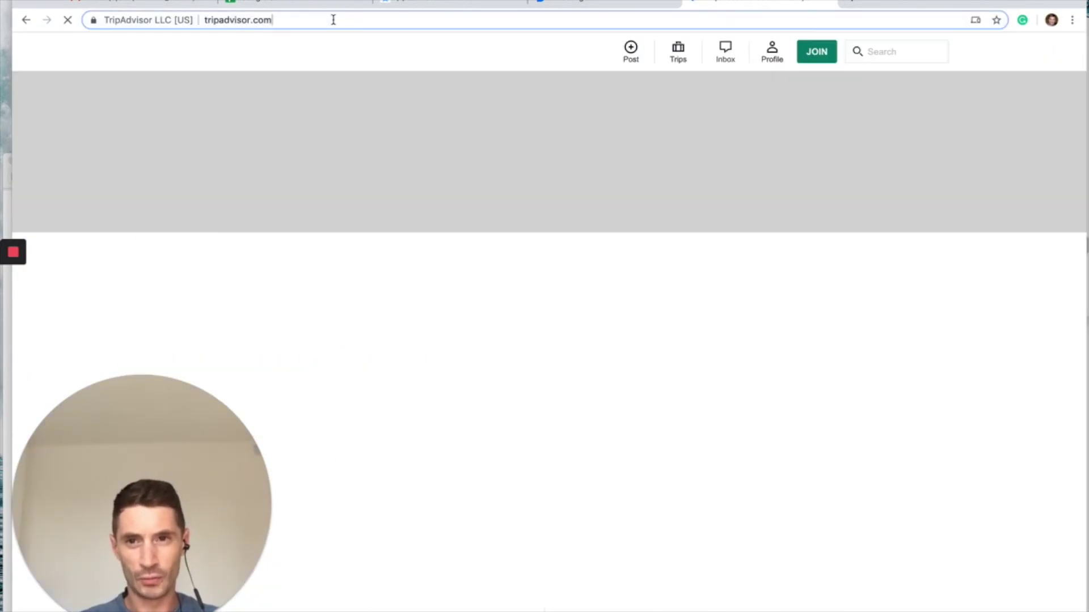
pyautogui.click(334, 20)
pyautogui.hotkey('ctrl', 'c')
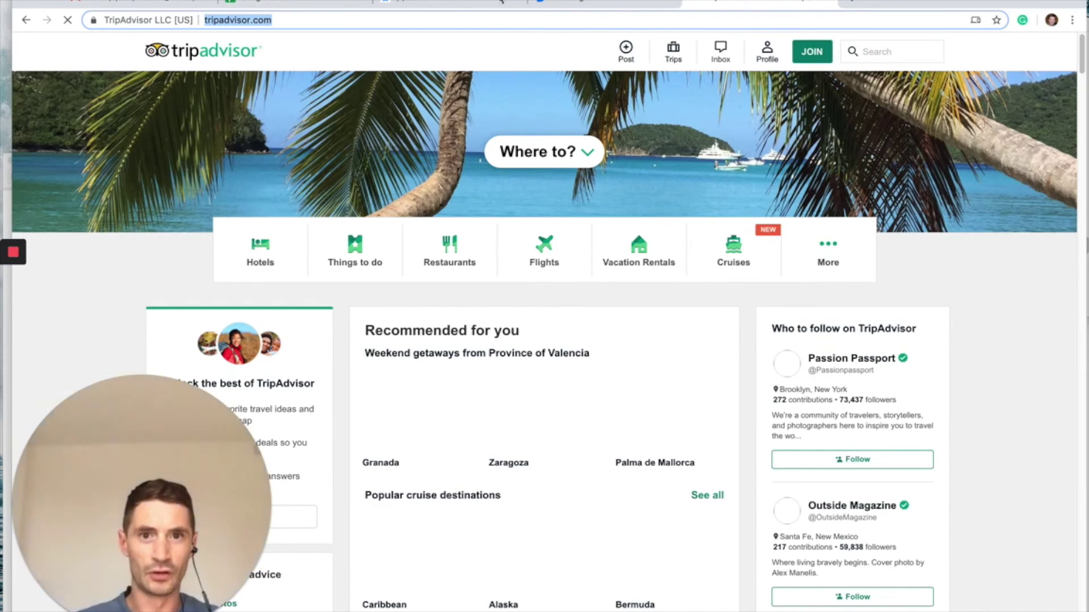
pyautogui.click(501, 3)
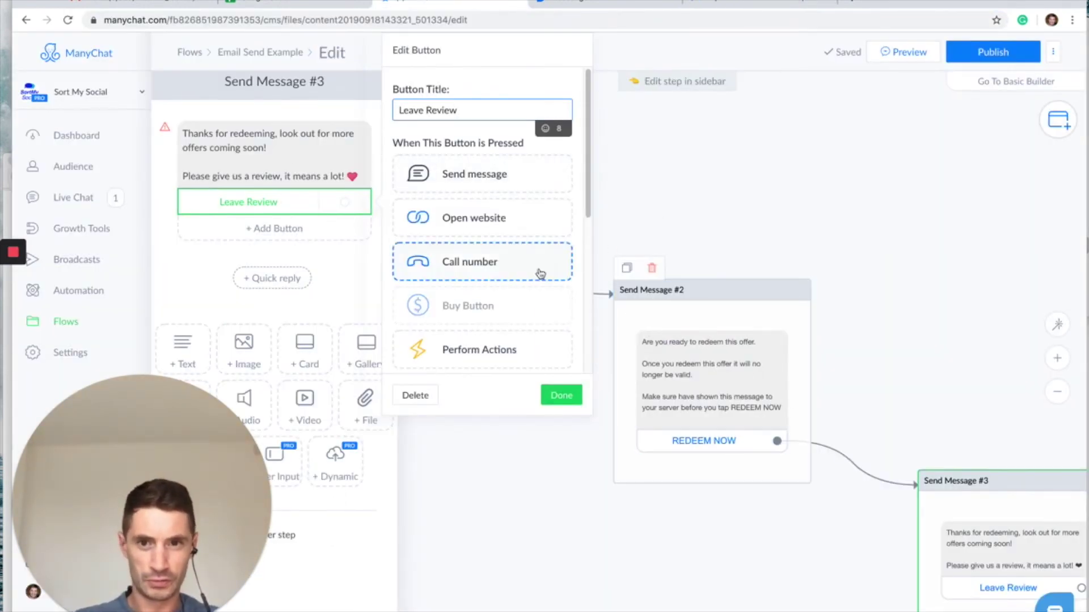
pyautogui.click(475, 223)
pyautogui.click(431, 249)
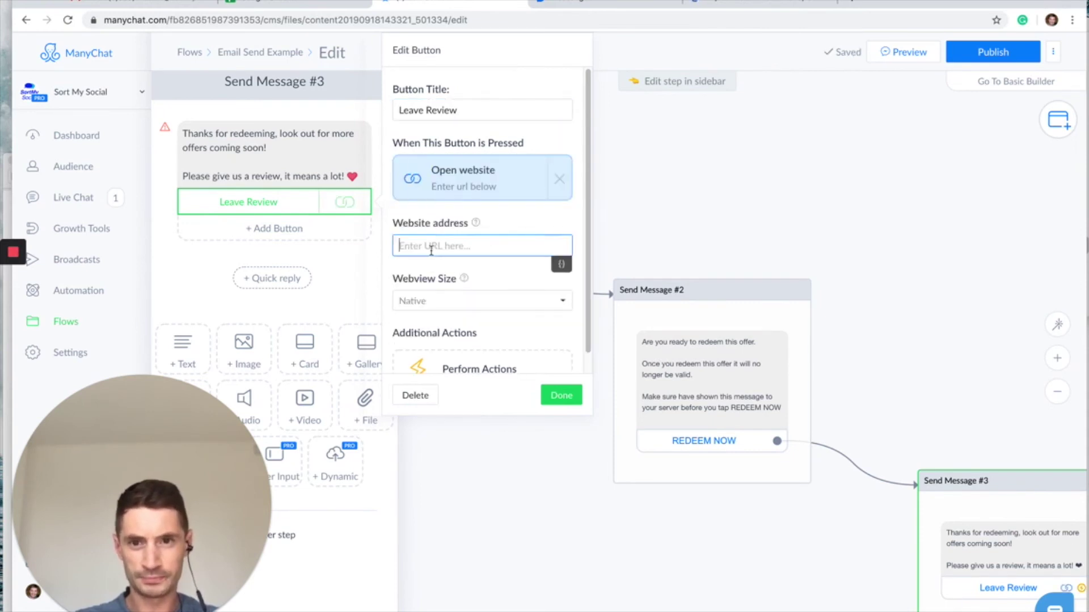
pyautogui.hotkey('ctrl', 'v')
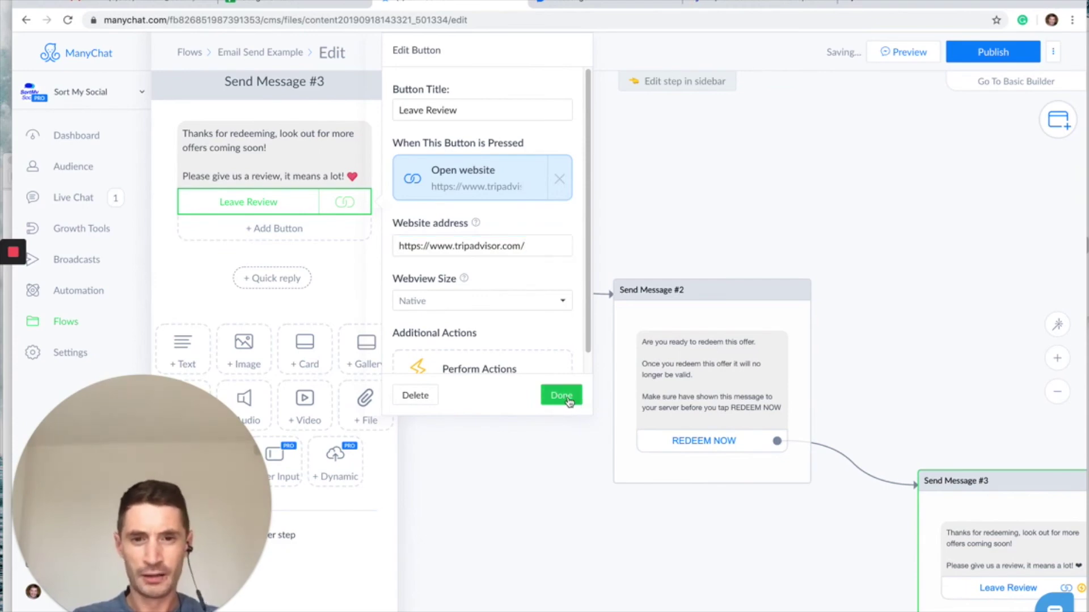
pyautogui.click(561, 395)
pyautogui.click(992, 52)
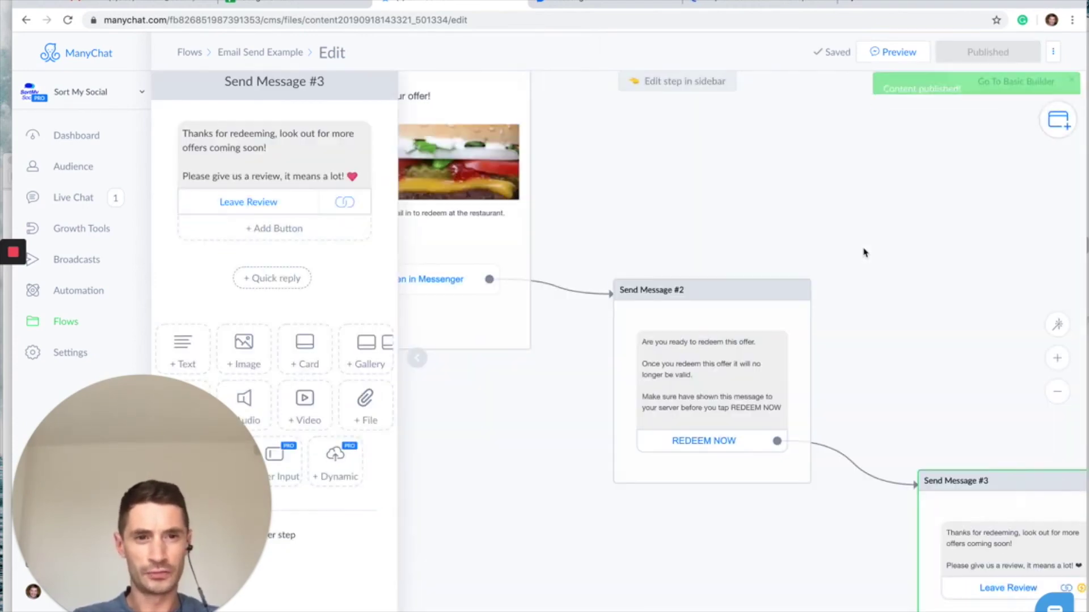
# Review the finished flow's steps and connections, starting with the welcome message and GET DEAL button, including the published version
pyautogui.scroll(-4, 864, 249)
pyautogui.scroll(-3, 859, 251)
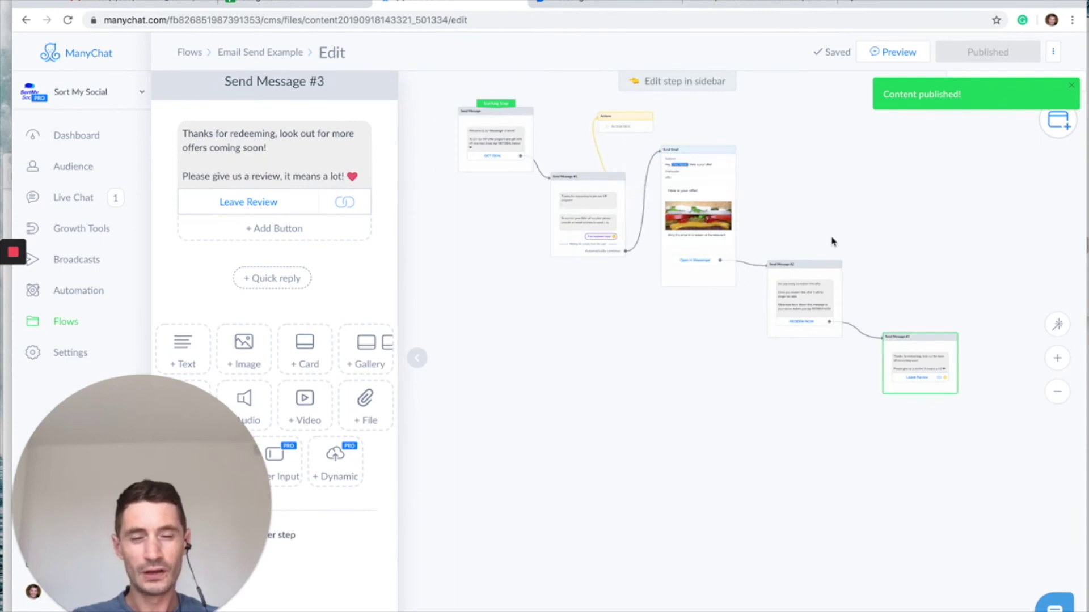
pyautogui.moveTo(552, 380); pyautogui.dragTo(547, 444)
pyautogui.scroll(3, 482, 295)
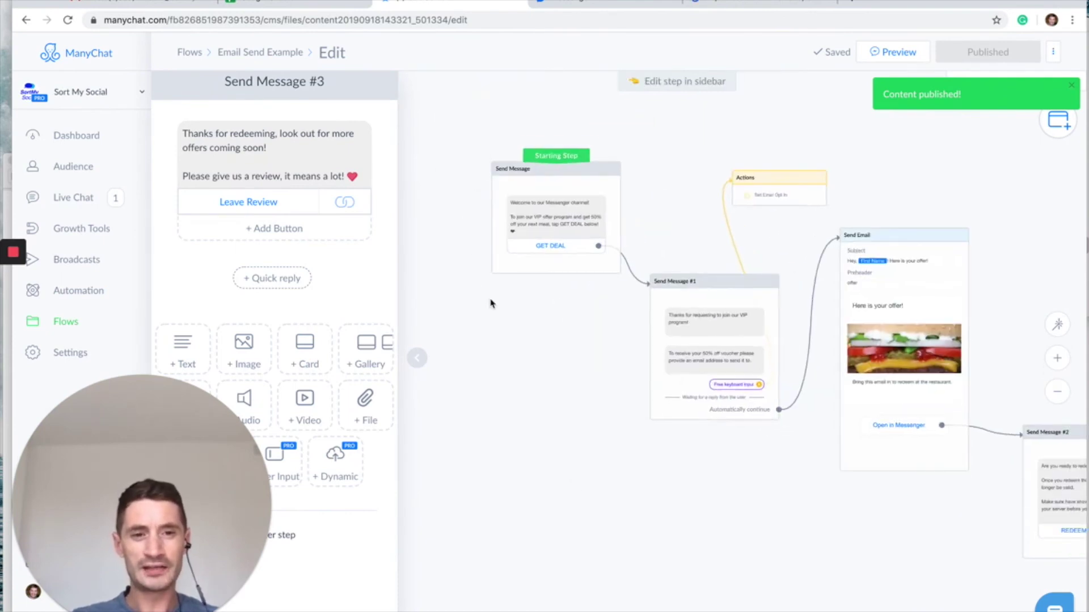
pyautogui.scroll(2, 550, 346)
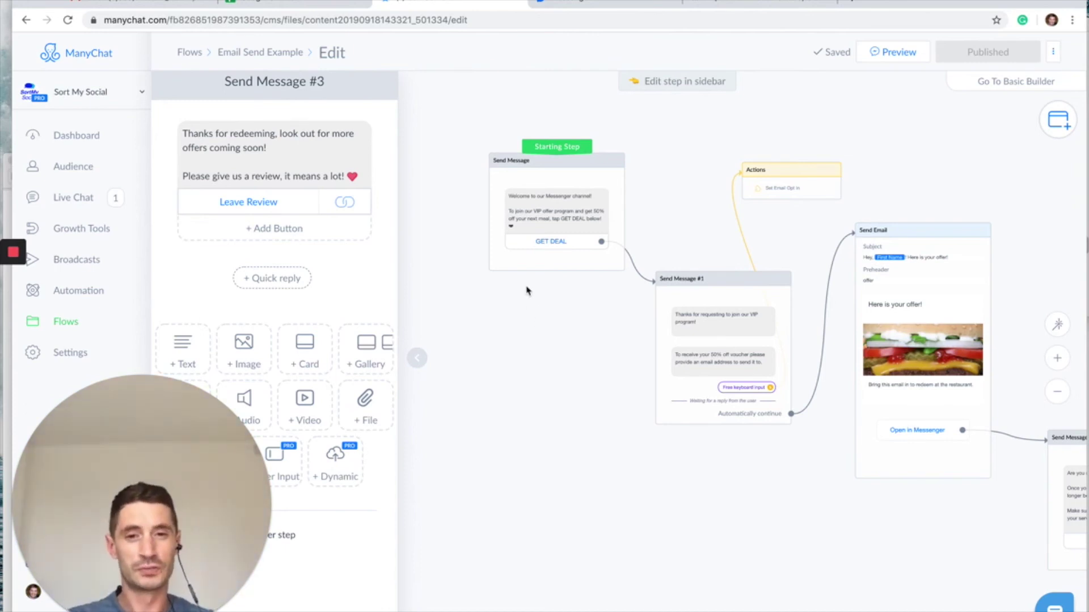
pyautogui.scroll(2, 539, 339)
pyautogui.click(527, 173)
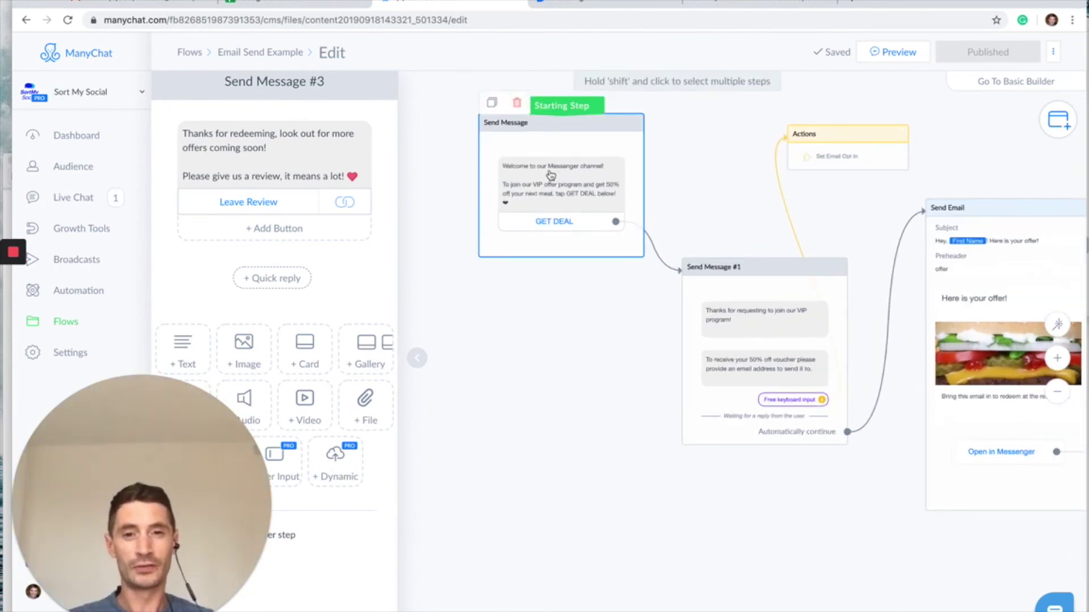
pyautogui.click(463, 170)
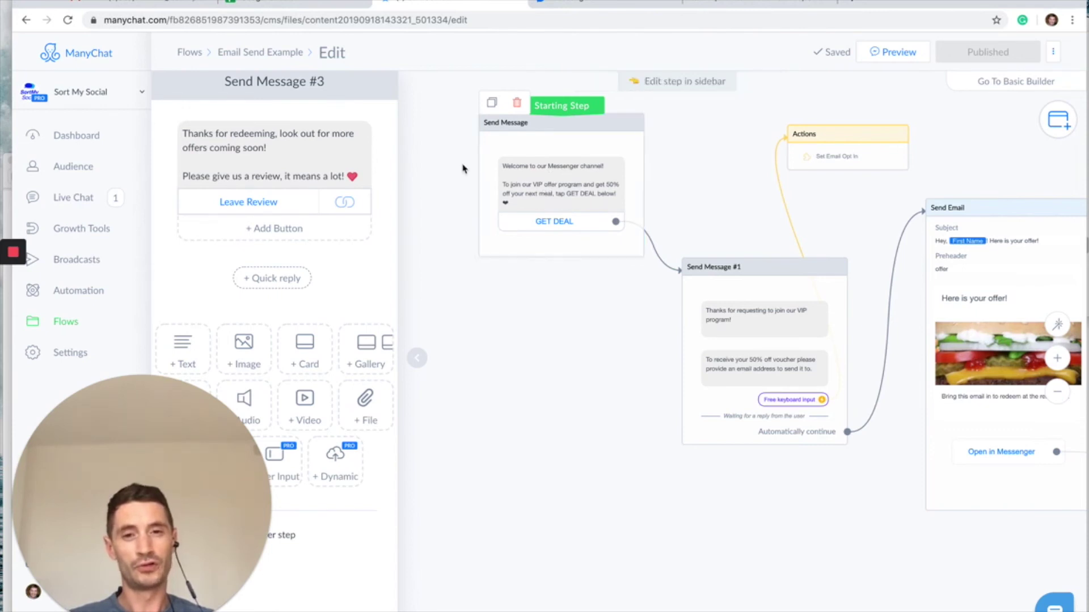
pyautogui.click(570, 198)
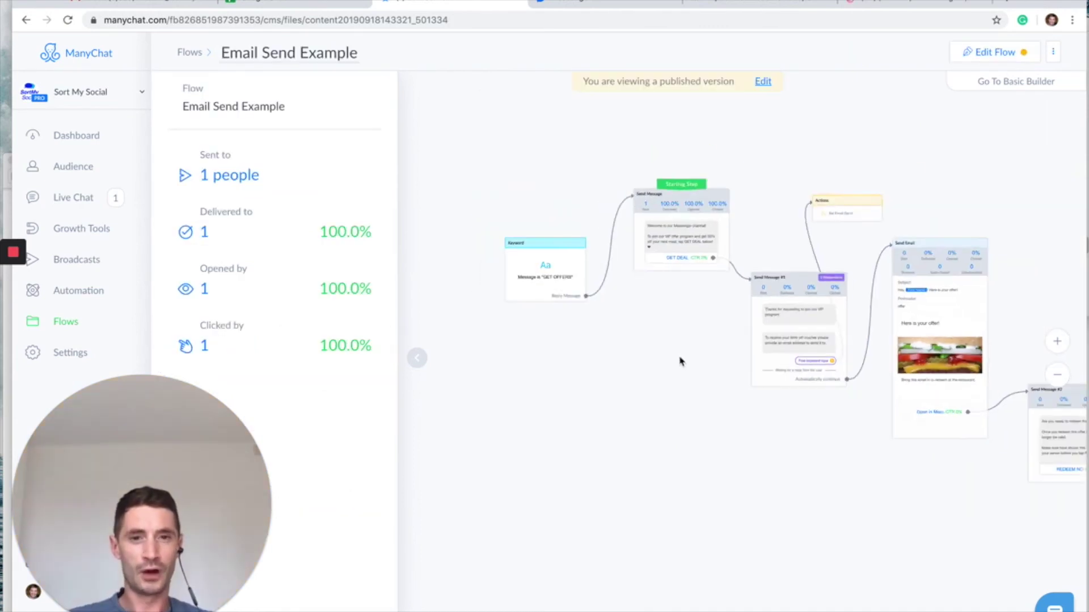
pyautogui.moveTo(678, 360); pyautogui.dragTo(593, 360)
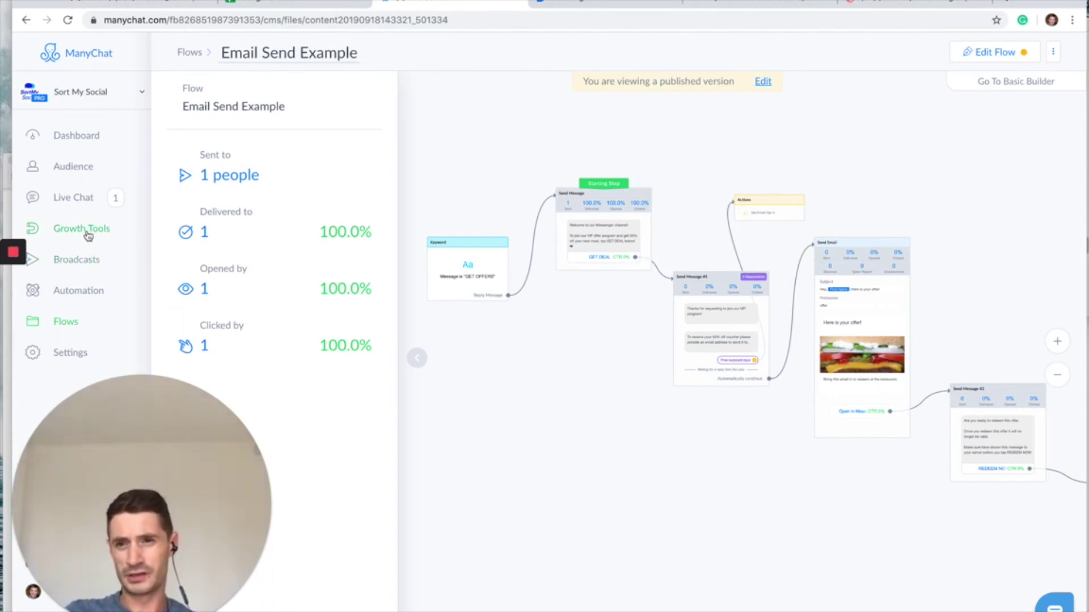
pyautogui.click(74, 300)
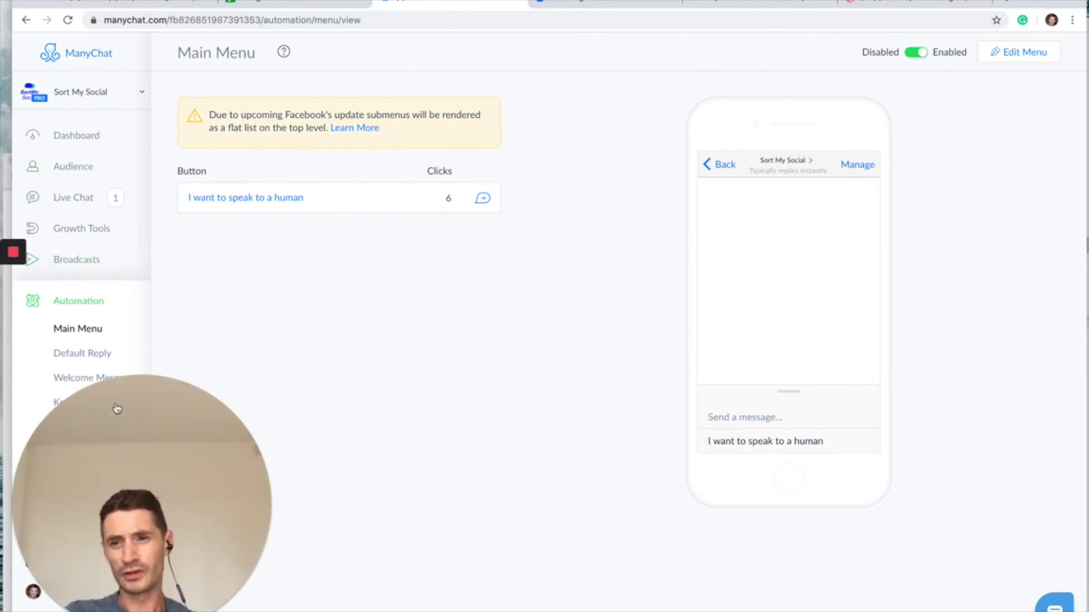
pyautogui.click(94, 307)
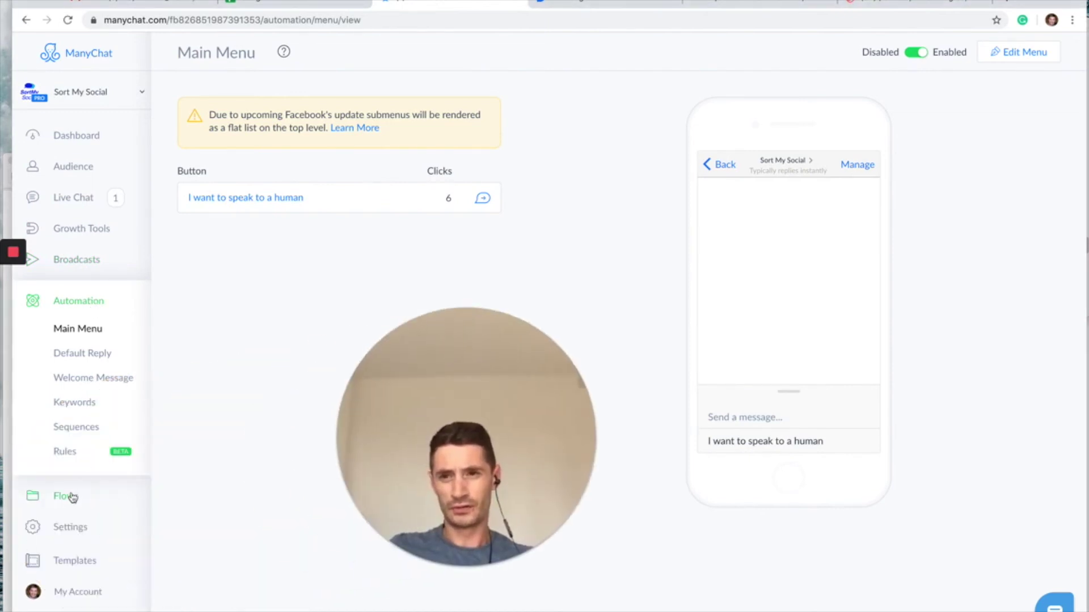
pyautogui.click(29, 25)
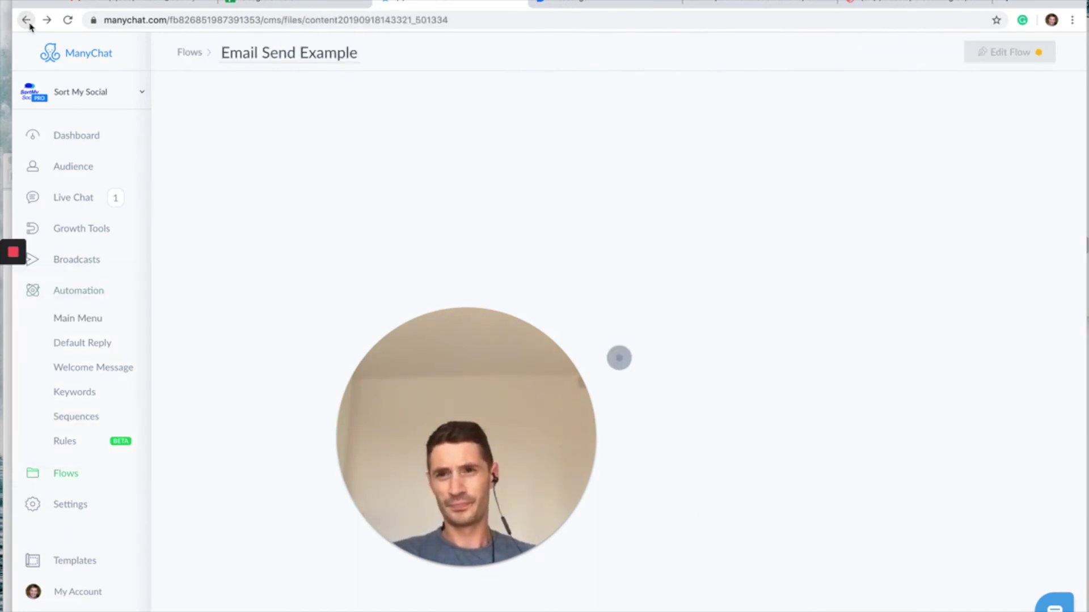
pyautogui.moveTo(458, 356); pyautogui.dragTo(133, 408)
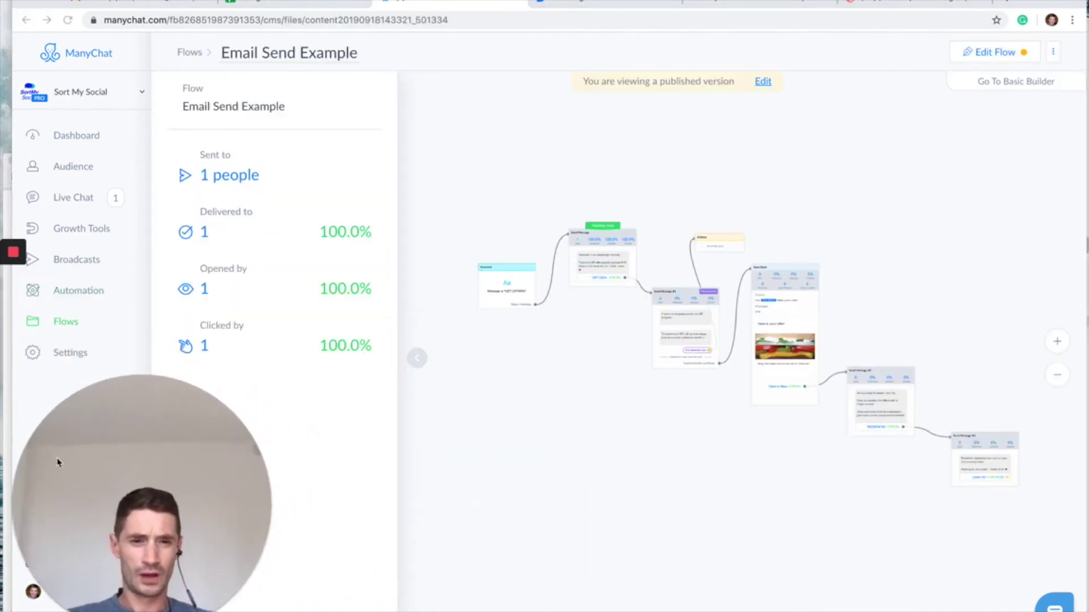
# Examine the published flow from the keyword trigger through the starting message and email request to the Send Email step
pyautogui.scroll(5, 507, 349)
pyautogui.scroll(-4, 669, 342)
pyautogui.click(666, 391)
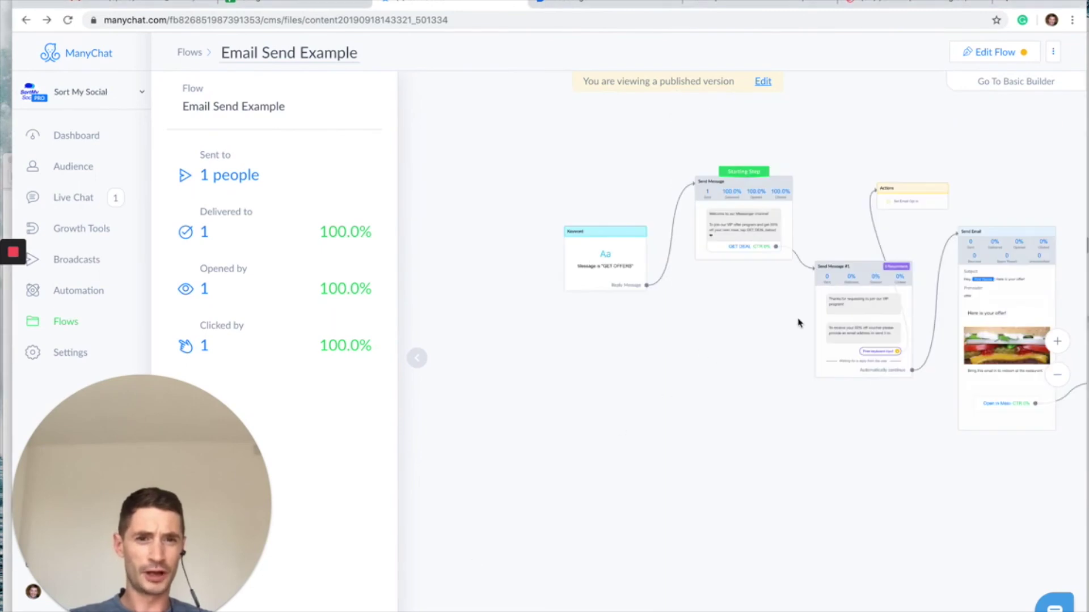
pyautogui.moveTo(731, 362); pyautogui.dragTo(636, 538)
pyautogui.scroll(3, 636, 538)
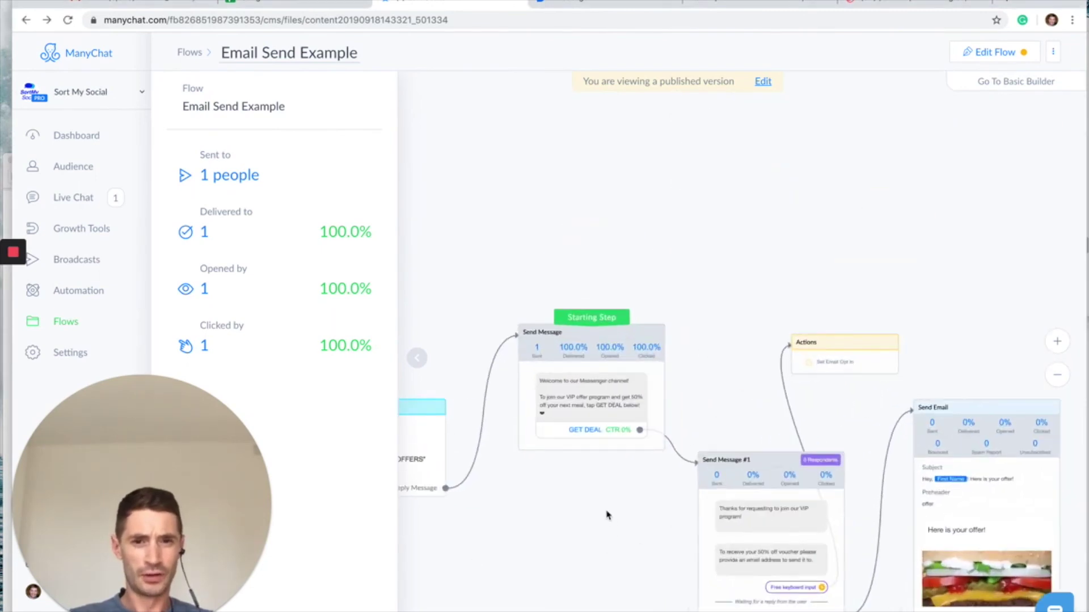
pyautogui.scroll(2, 606, 518)
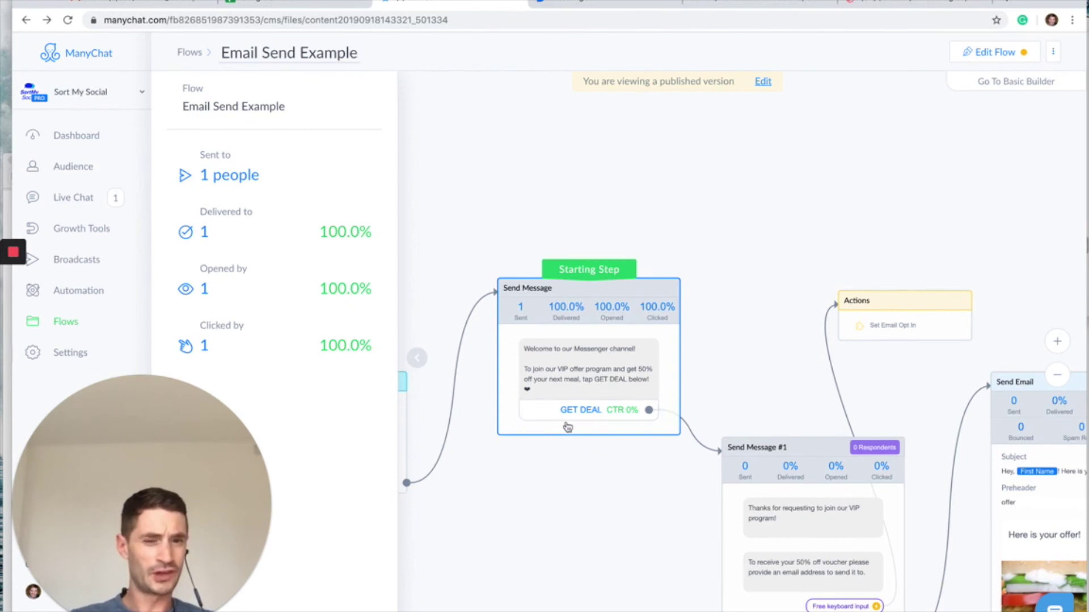
pyautogui.scroll(-5, 644, 539)
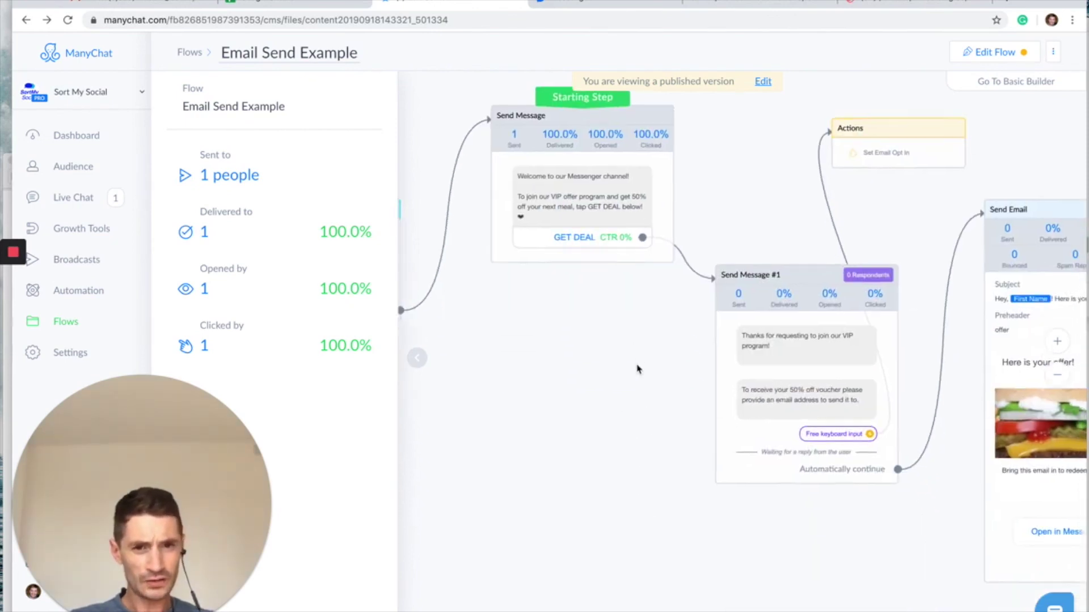
# Review the email request message, open its Set Email Opt In action, and examine the Send Email step with the voucher
pyautogui.moveTo(671, 491); pyautogui.dragTo(479, 471)
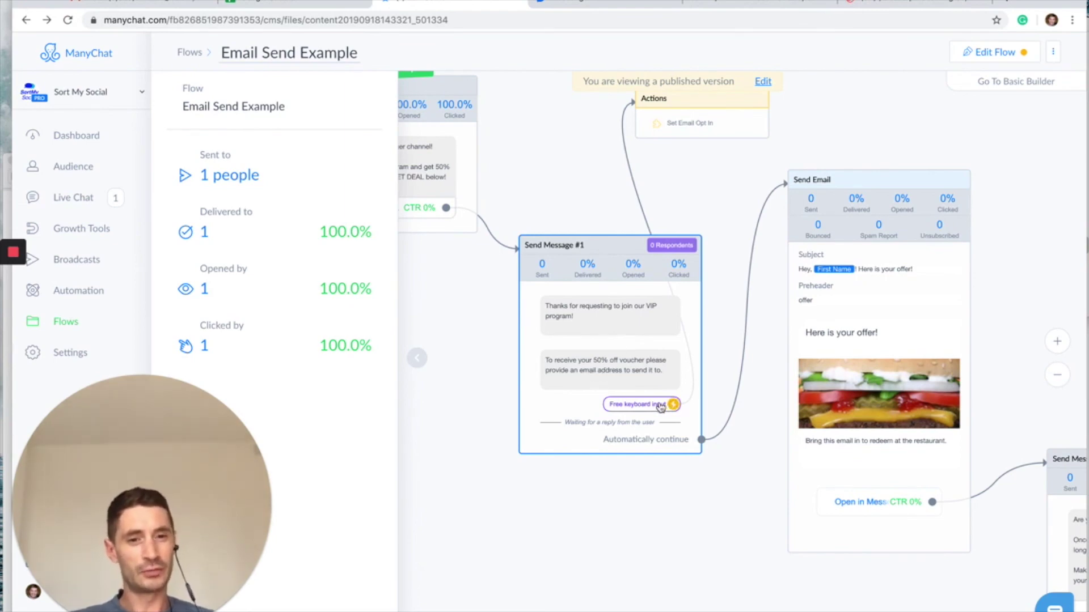
pyautogui.moveTo(689, 124); pyautogui.dragTo(723, 142)
pyautogui.click(723, 141)
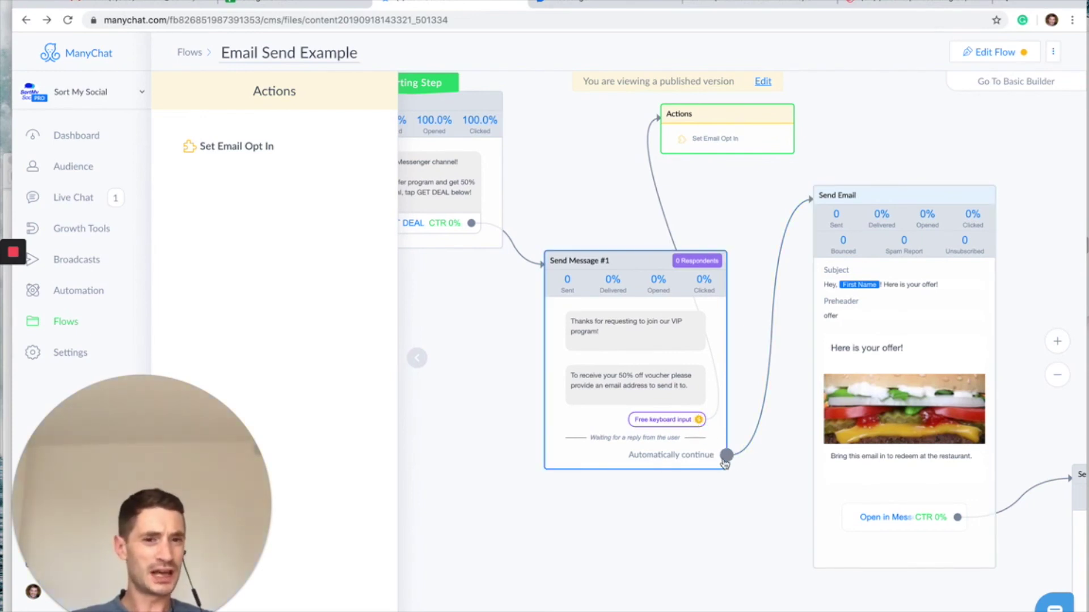
pyautogui.moveTo(779, 486); pyautogui.dragTo(597, 527)
pyautogui.scroll(-3, 753, 413)
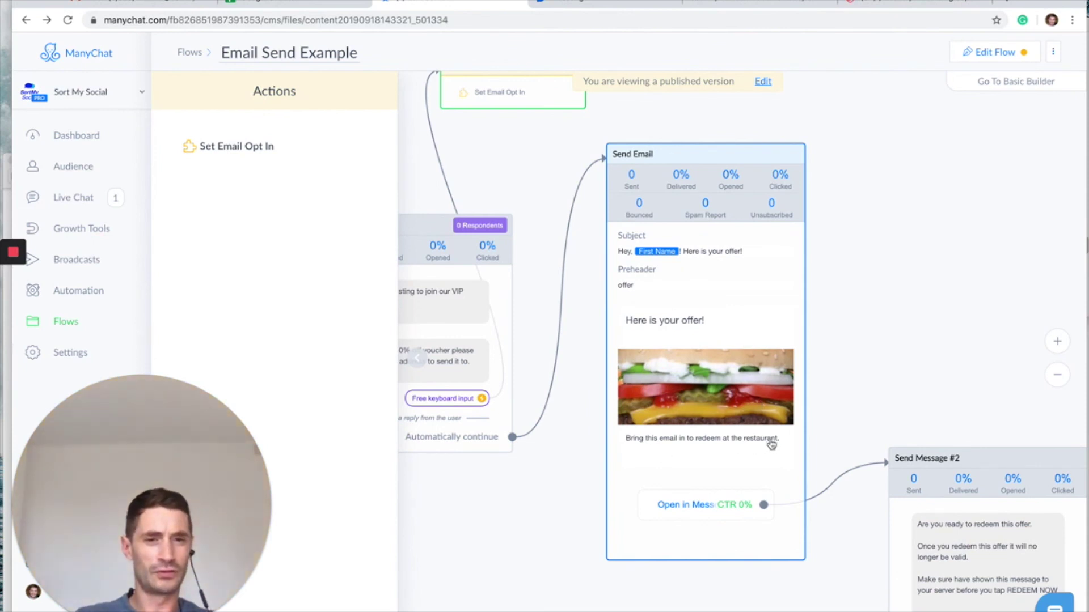
pyautogui.scroll(1, 878, 368)
pyautogui.scroll(1, 878, 367)
pyautogui.moveTo(878, 368); pyautogui.dragTo(821, 297)
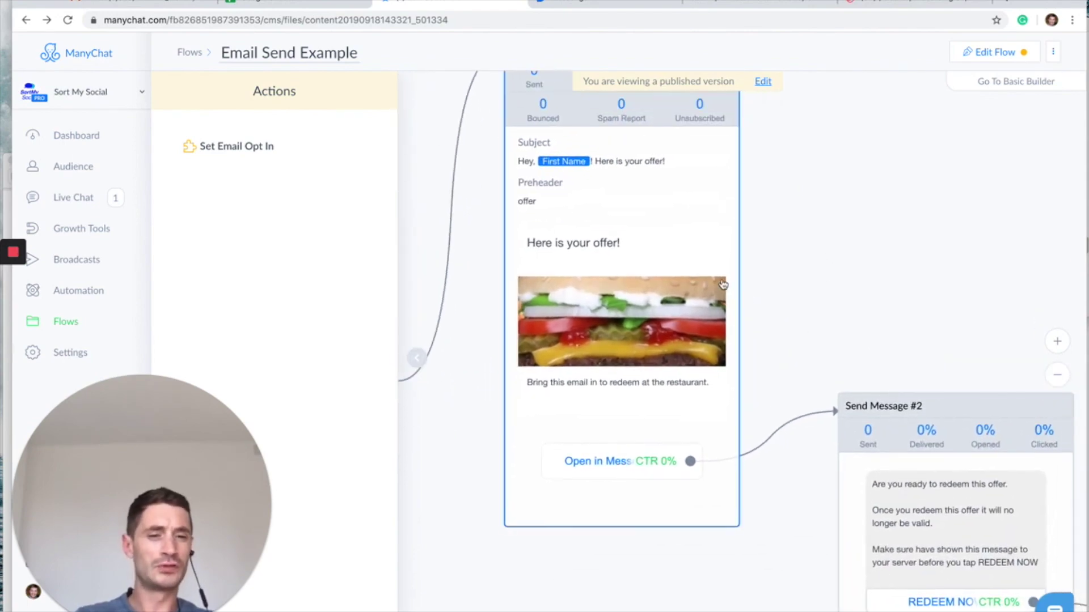
# Examine the REDEEM NOW message and follow its connection to the closing thank-you message, opening that message's details with the Leave Review button
pyautogui.moveTo(999, 257); pyautogui.dragTo(762, 168)
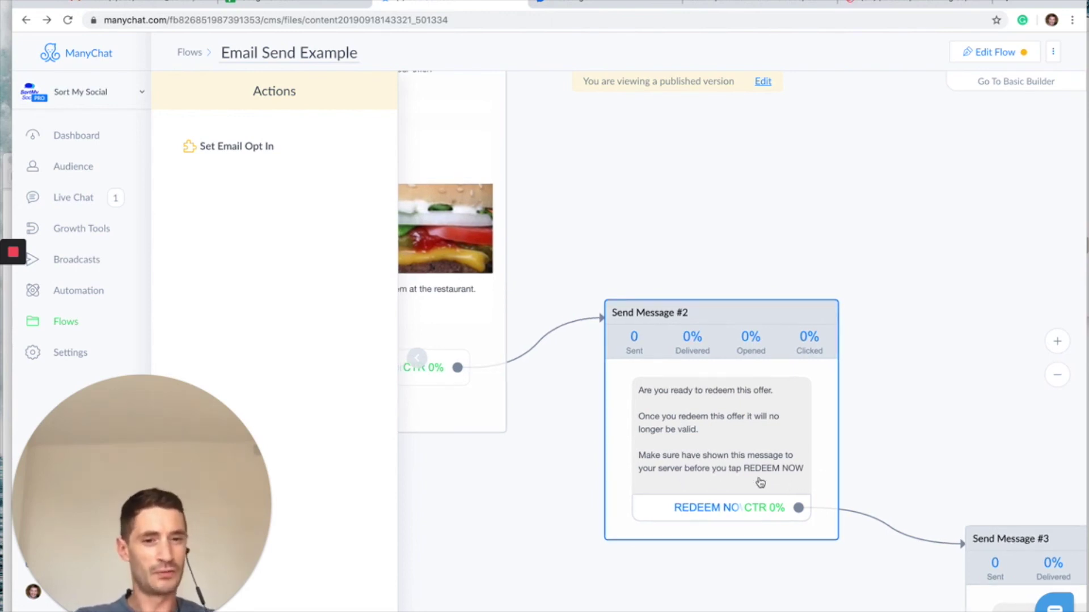
pyautogui.moveTo(966, 445); pyautogui.dragTo(822, 324)
pyautogui.moveTo(913, 306); pyautogui.dragTo(799, 245)
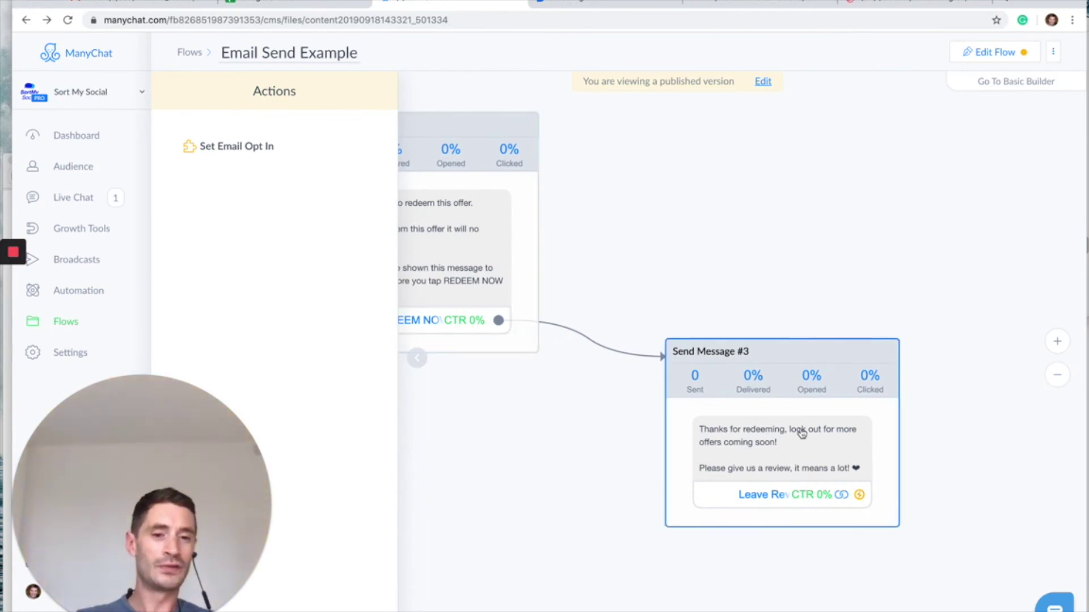
pyautogui.scroll(3, 802, 429)
pyautogui.moveTo(783, 478); pyautogui.dragTo(778, 428)
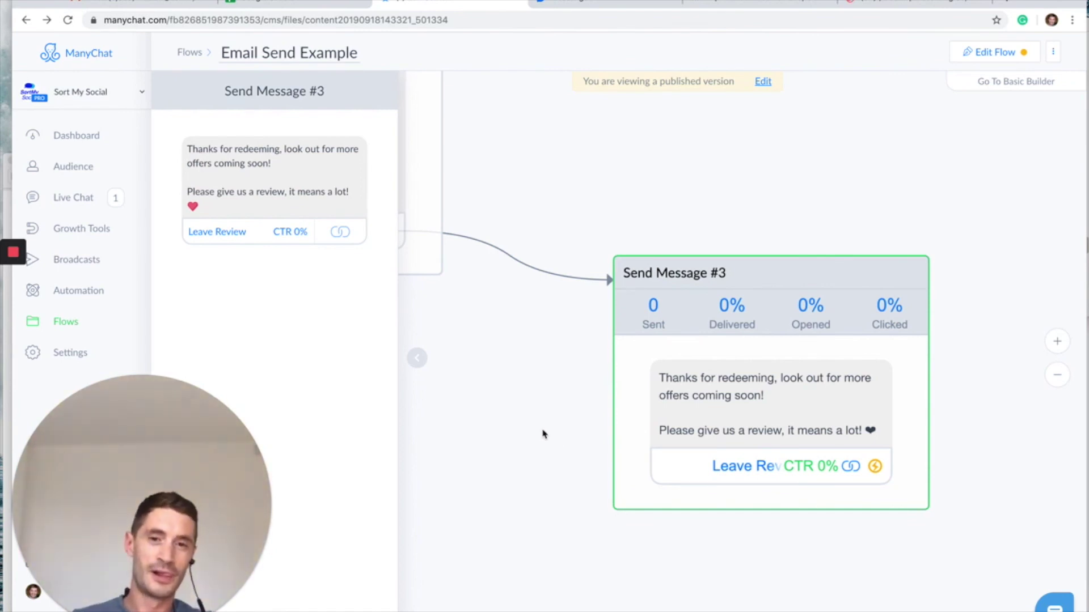
pyautogui.scroll(-2, 542, 434)
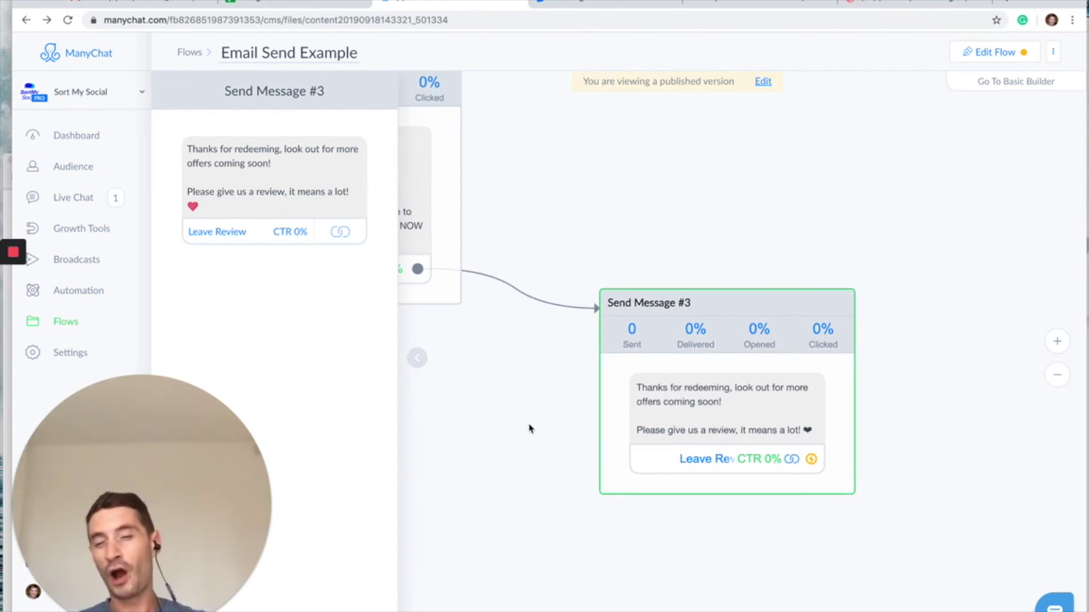